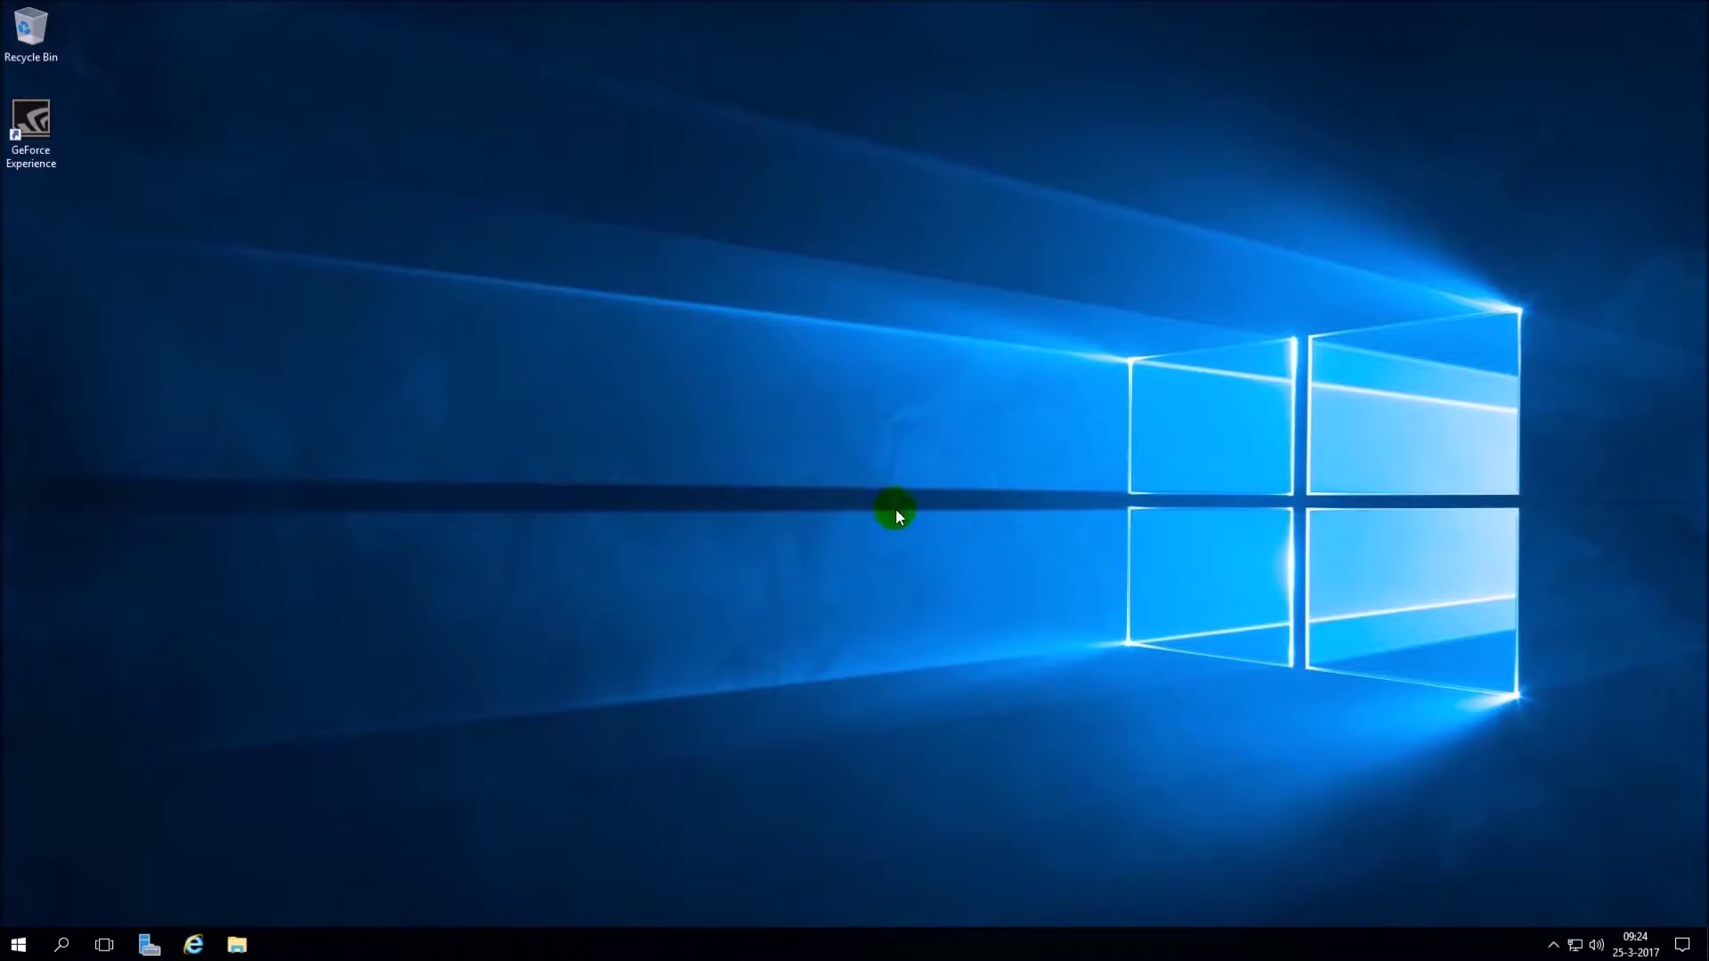
# Open the Ethernet connection's Internet Protocol Version 4 (TCP/IPv4) properties and switch it to a manually specified IP address.
pyautogui.rightClick(1575, 946)
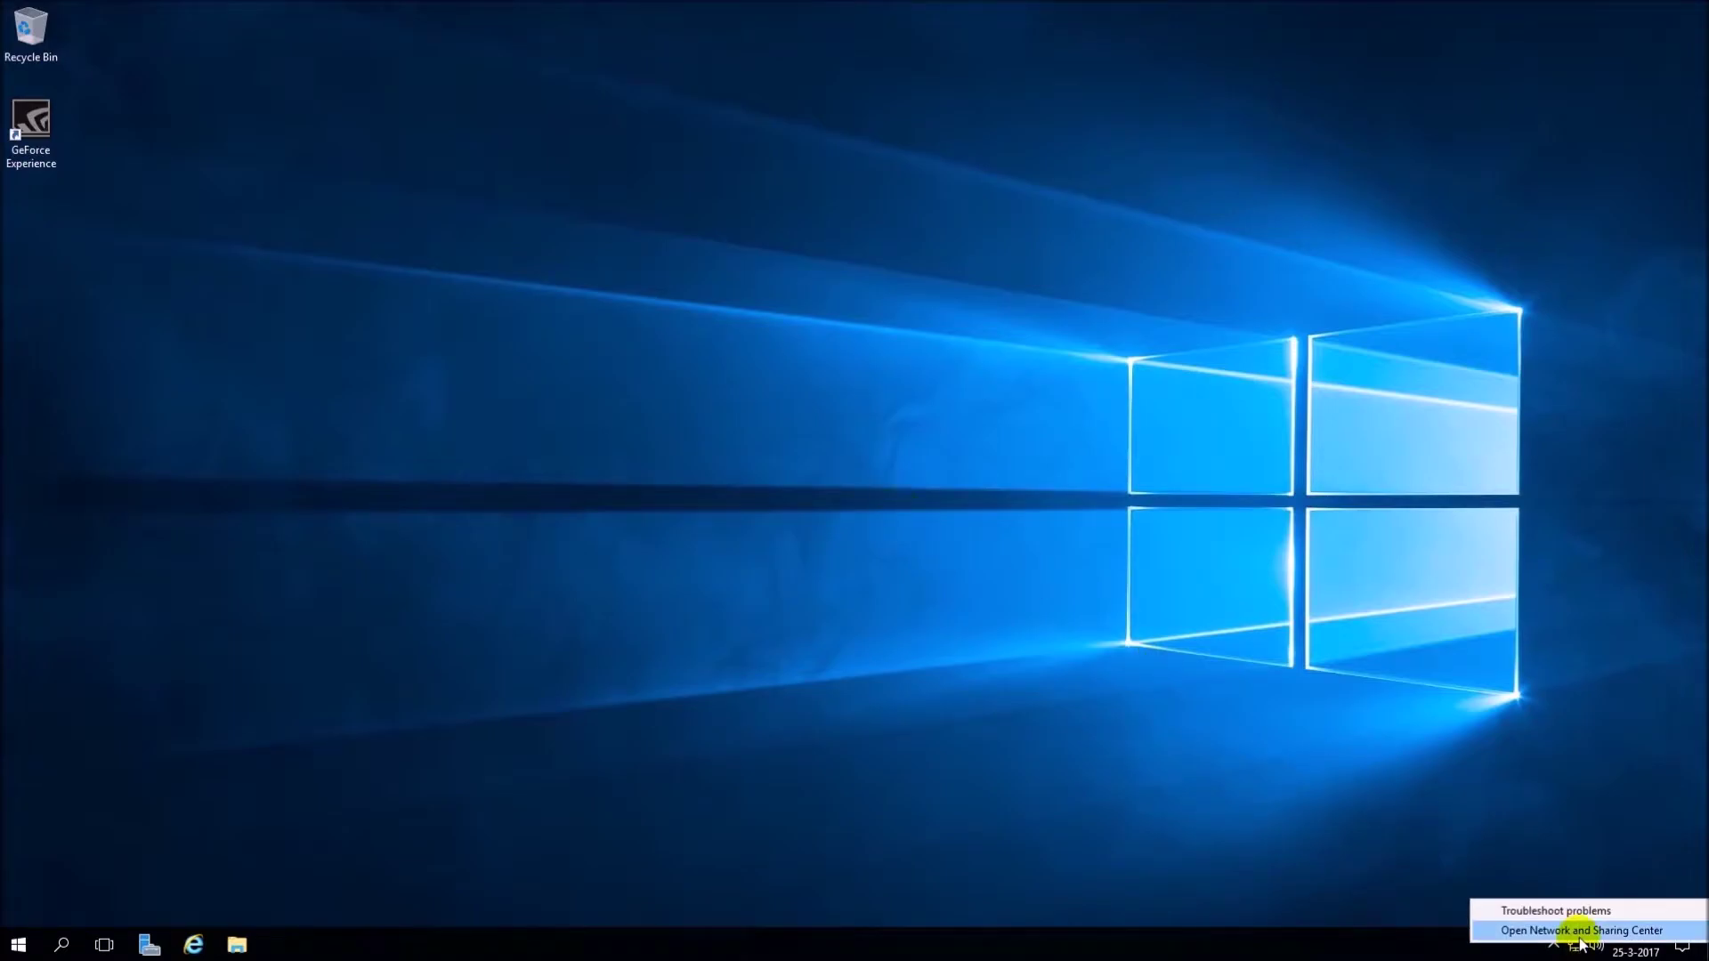
pyautogui.click(1581, 933)
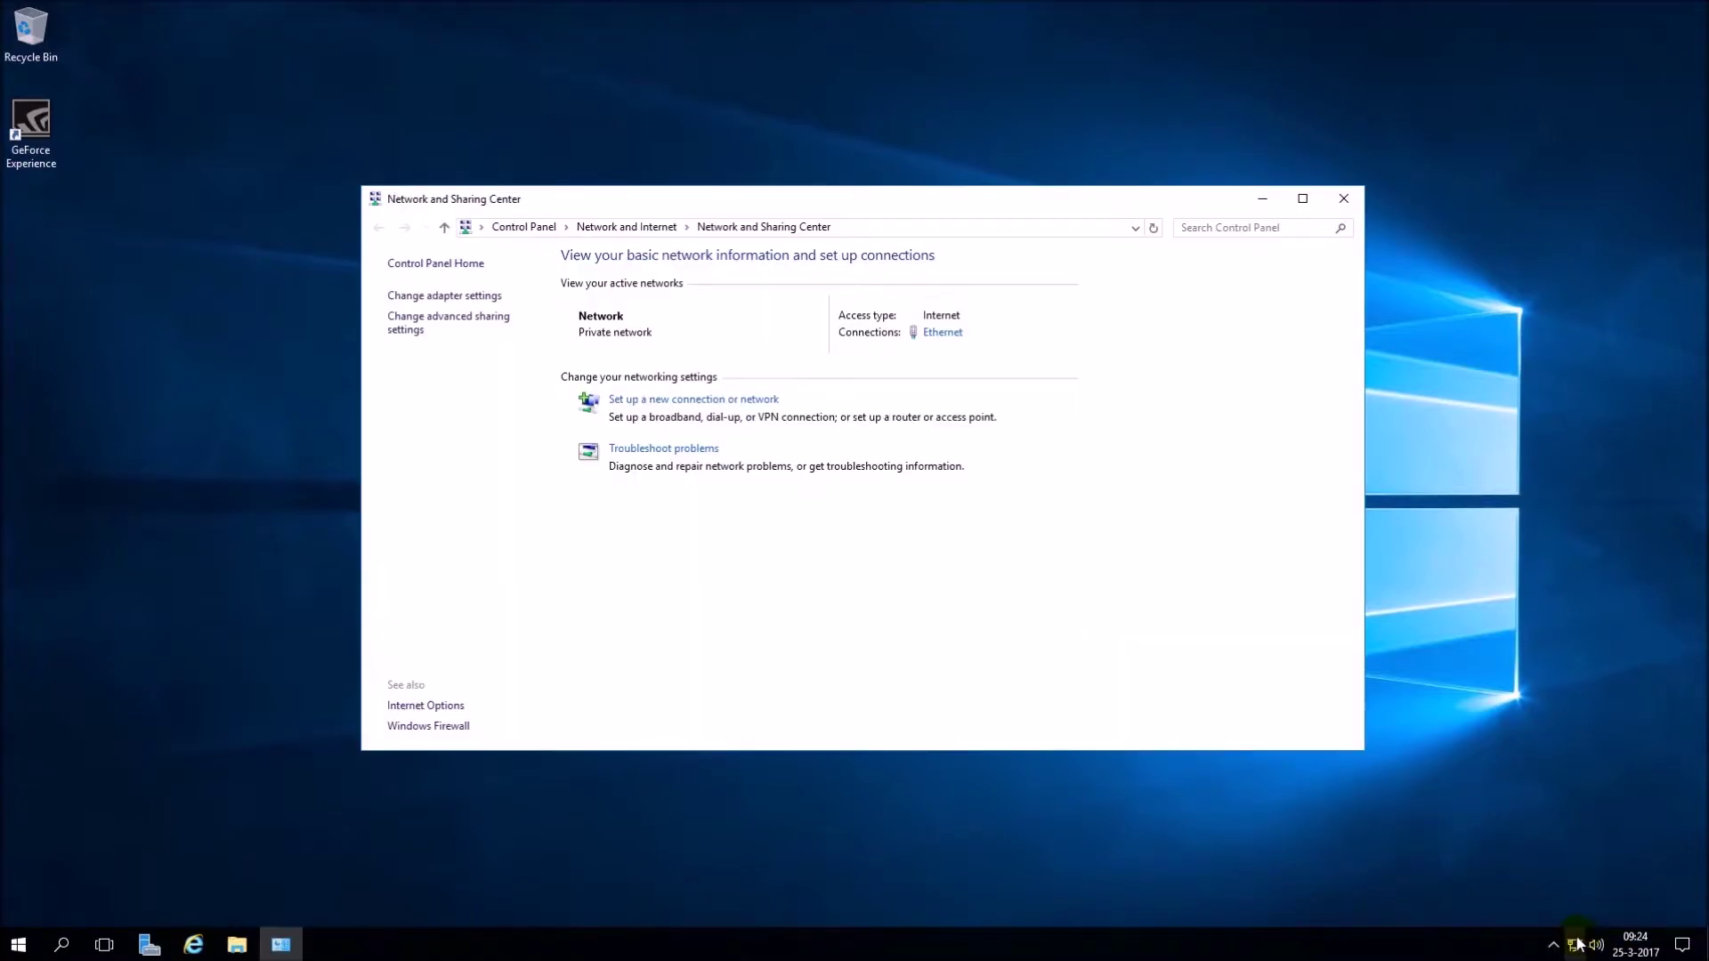
pyautogui.click(943, 336)
pyautogui.click(757, 616)
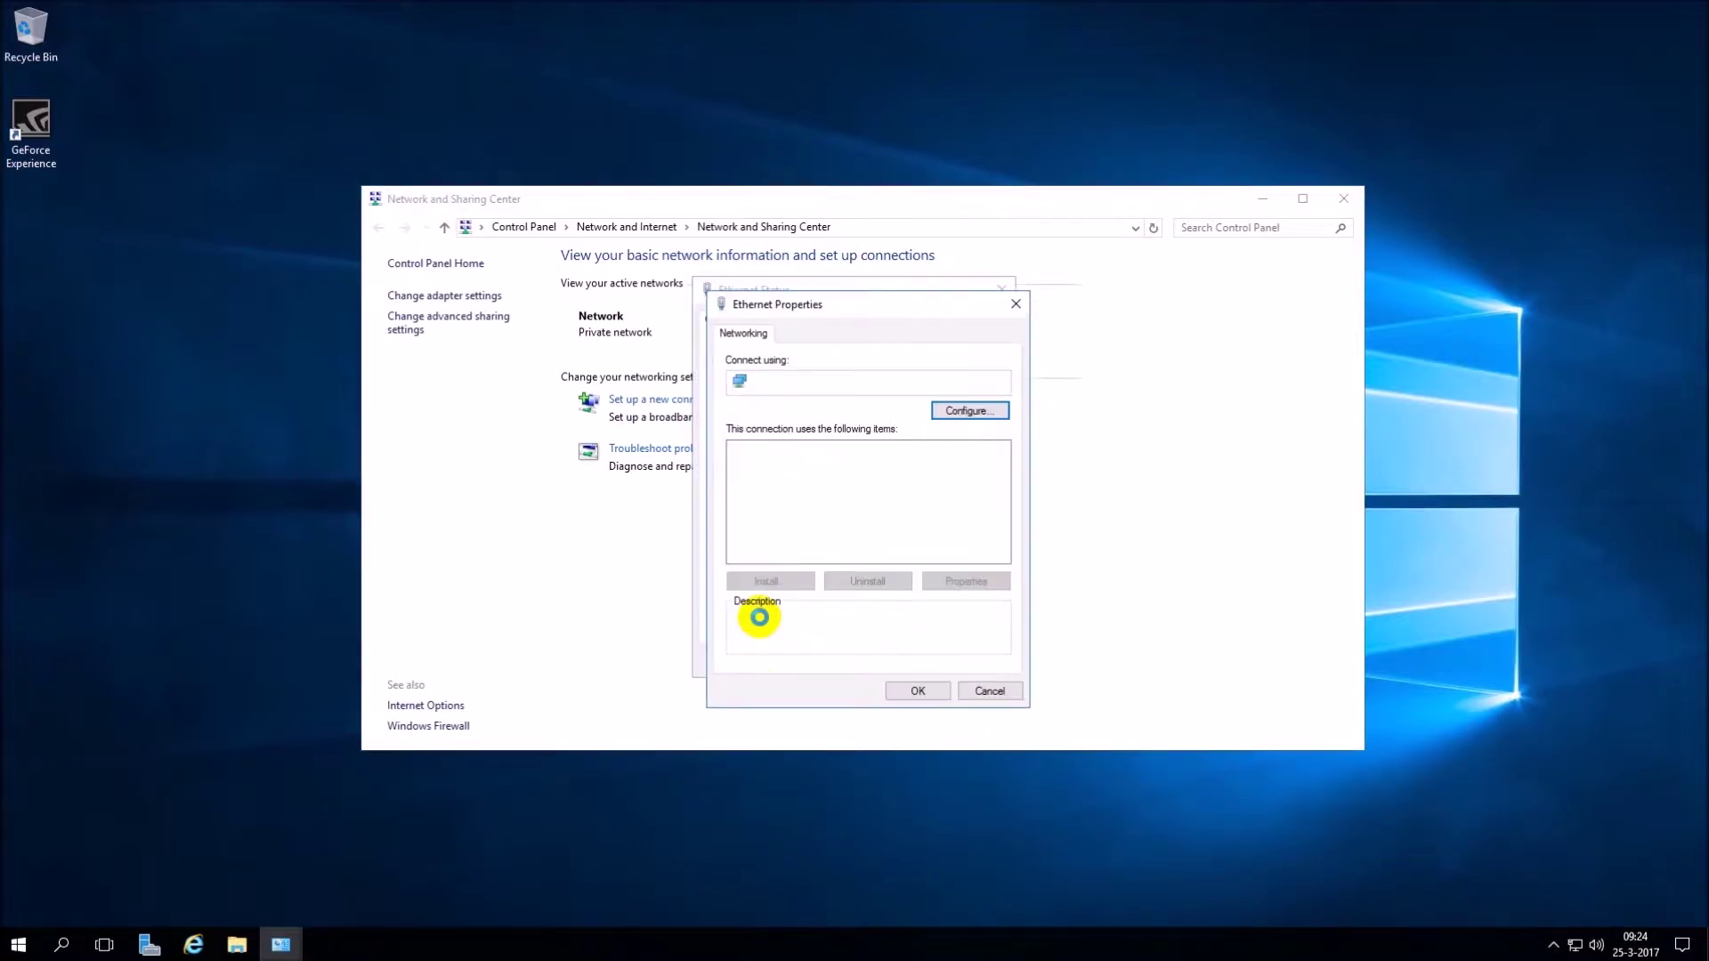
pyautogui.doubleClick(814, 492)
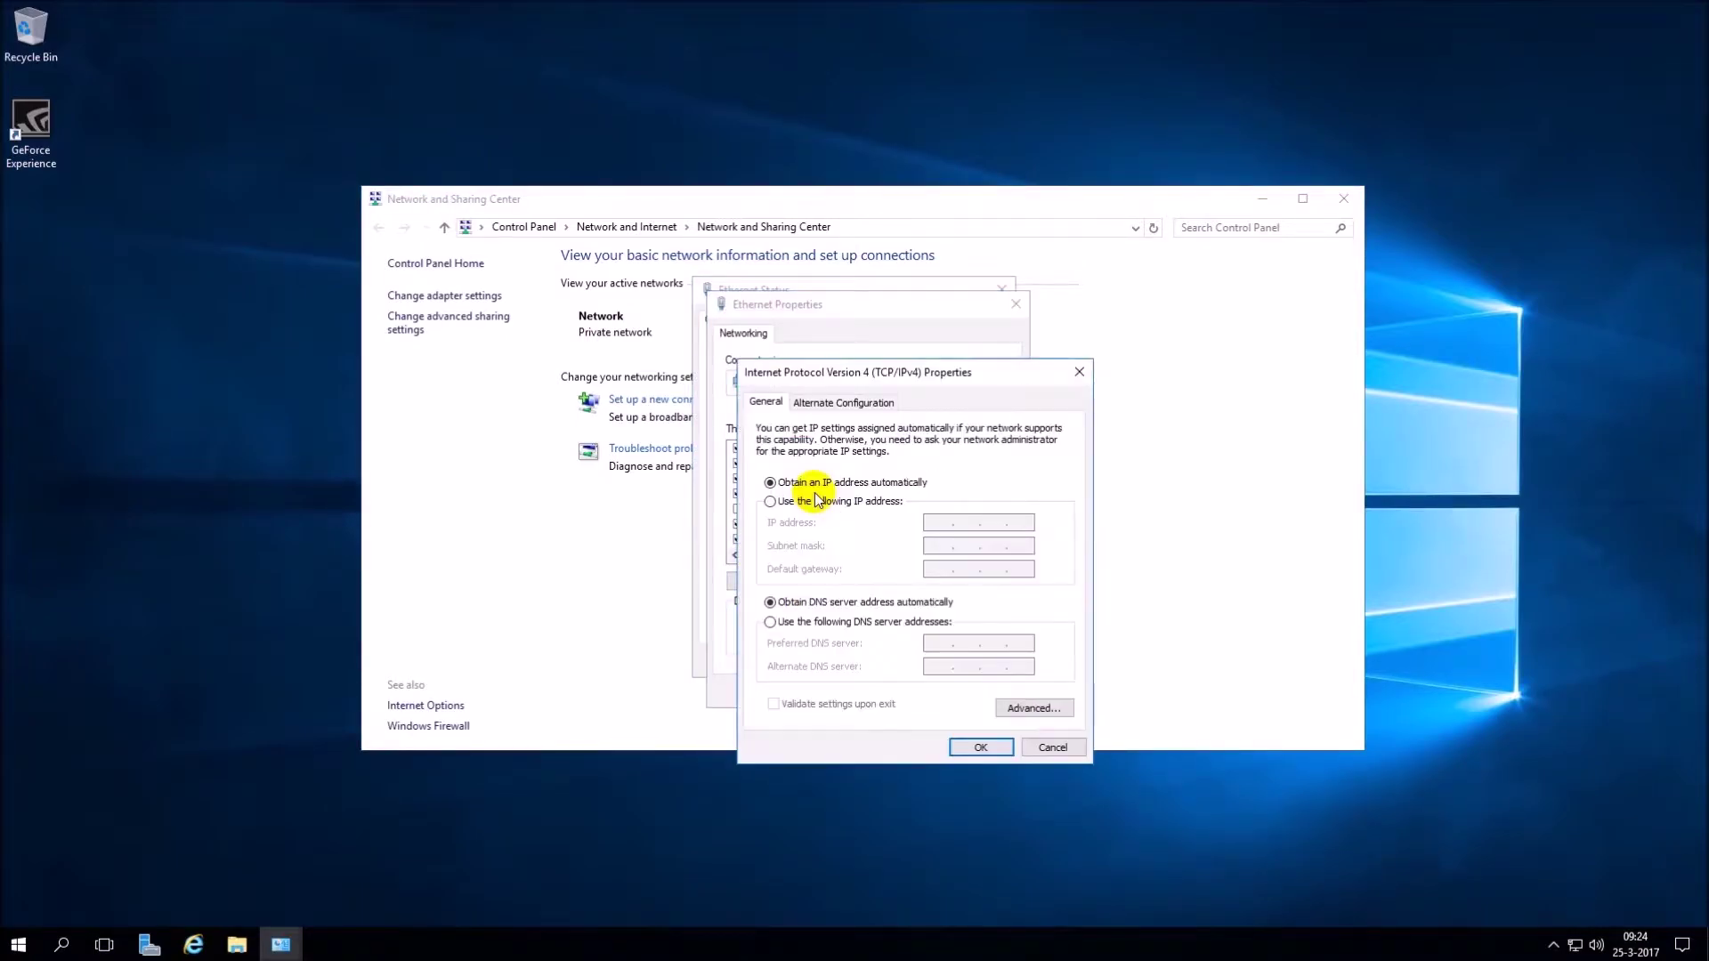
pyautogui.click(820, 504)
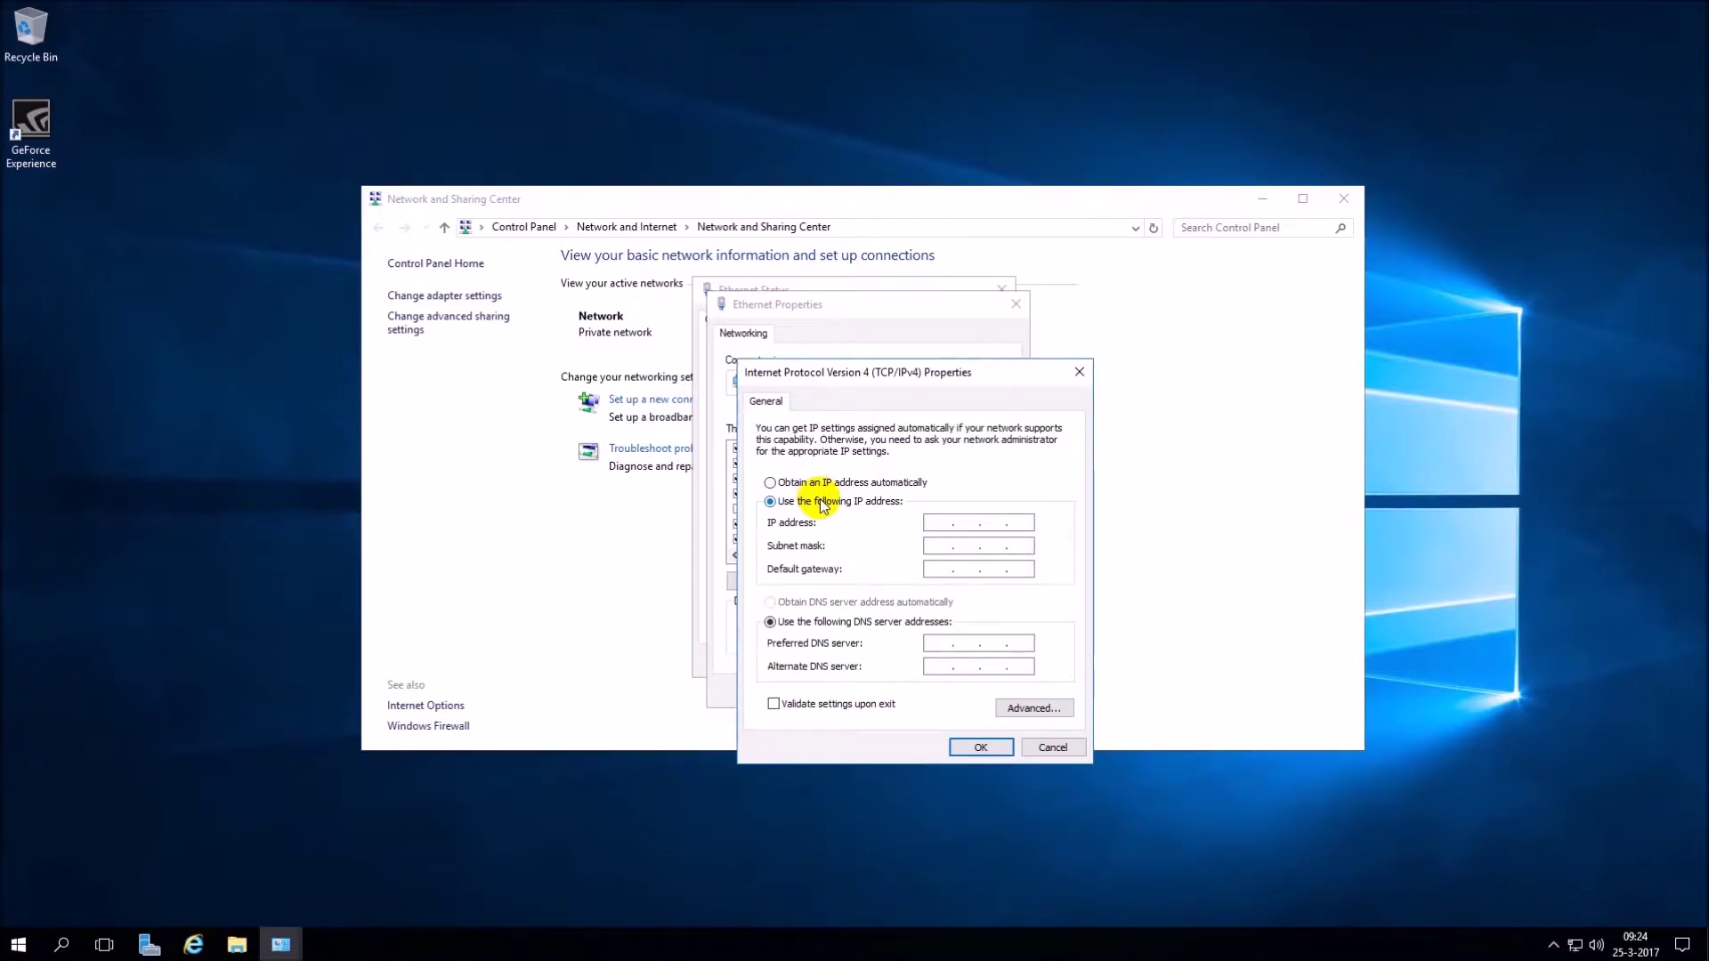
# Open Command Prompt and run ipconfig to look up the Ethernet adapter's current IP configuration.
pyautogui.click(18, 944)
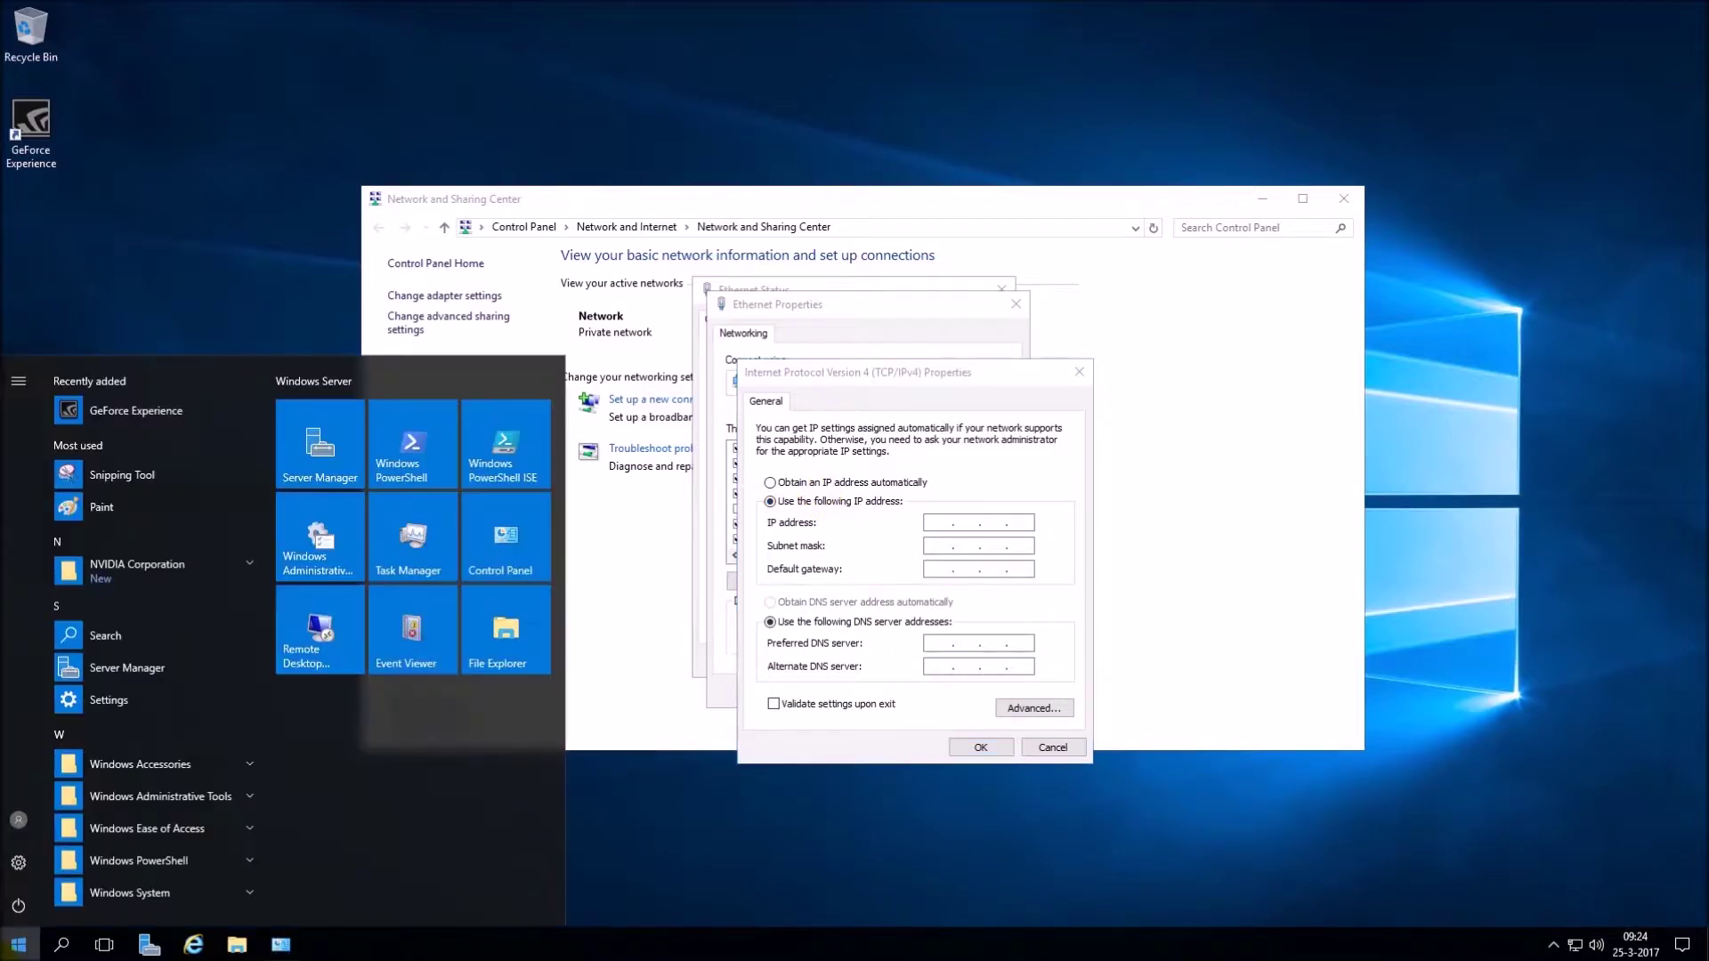
pyautogui.write('cmd')
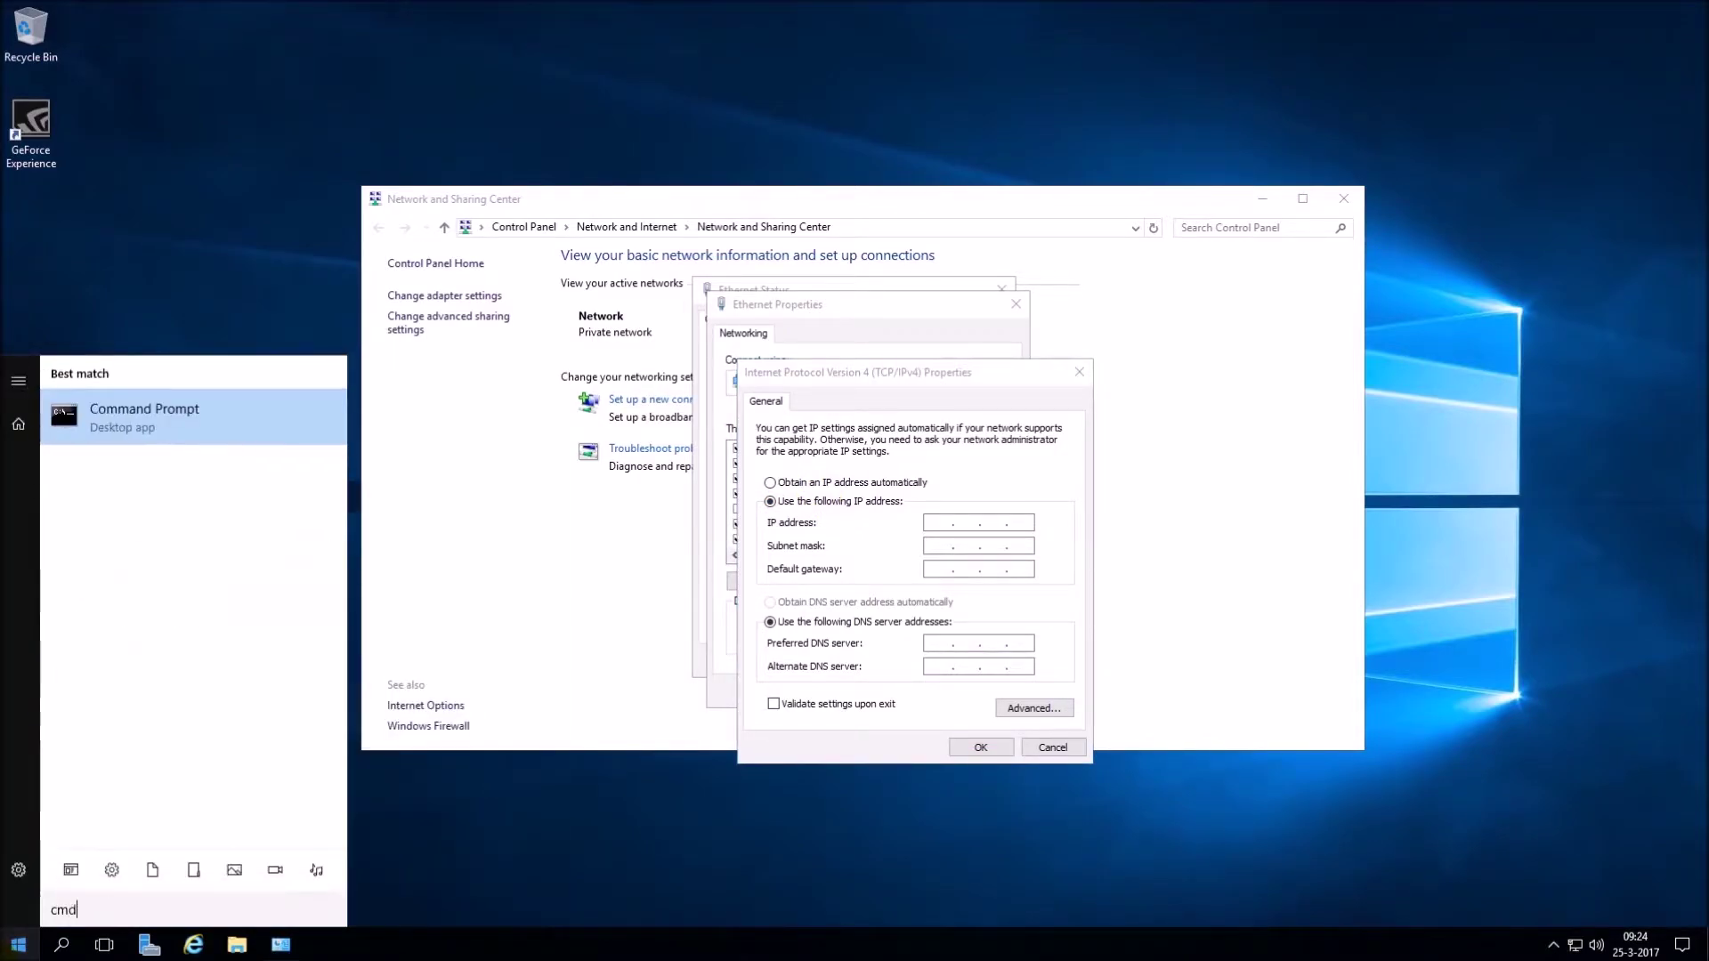
pyautogui.press('Return')
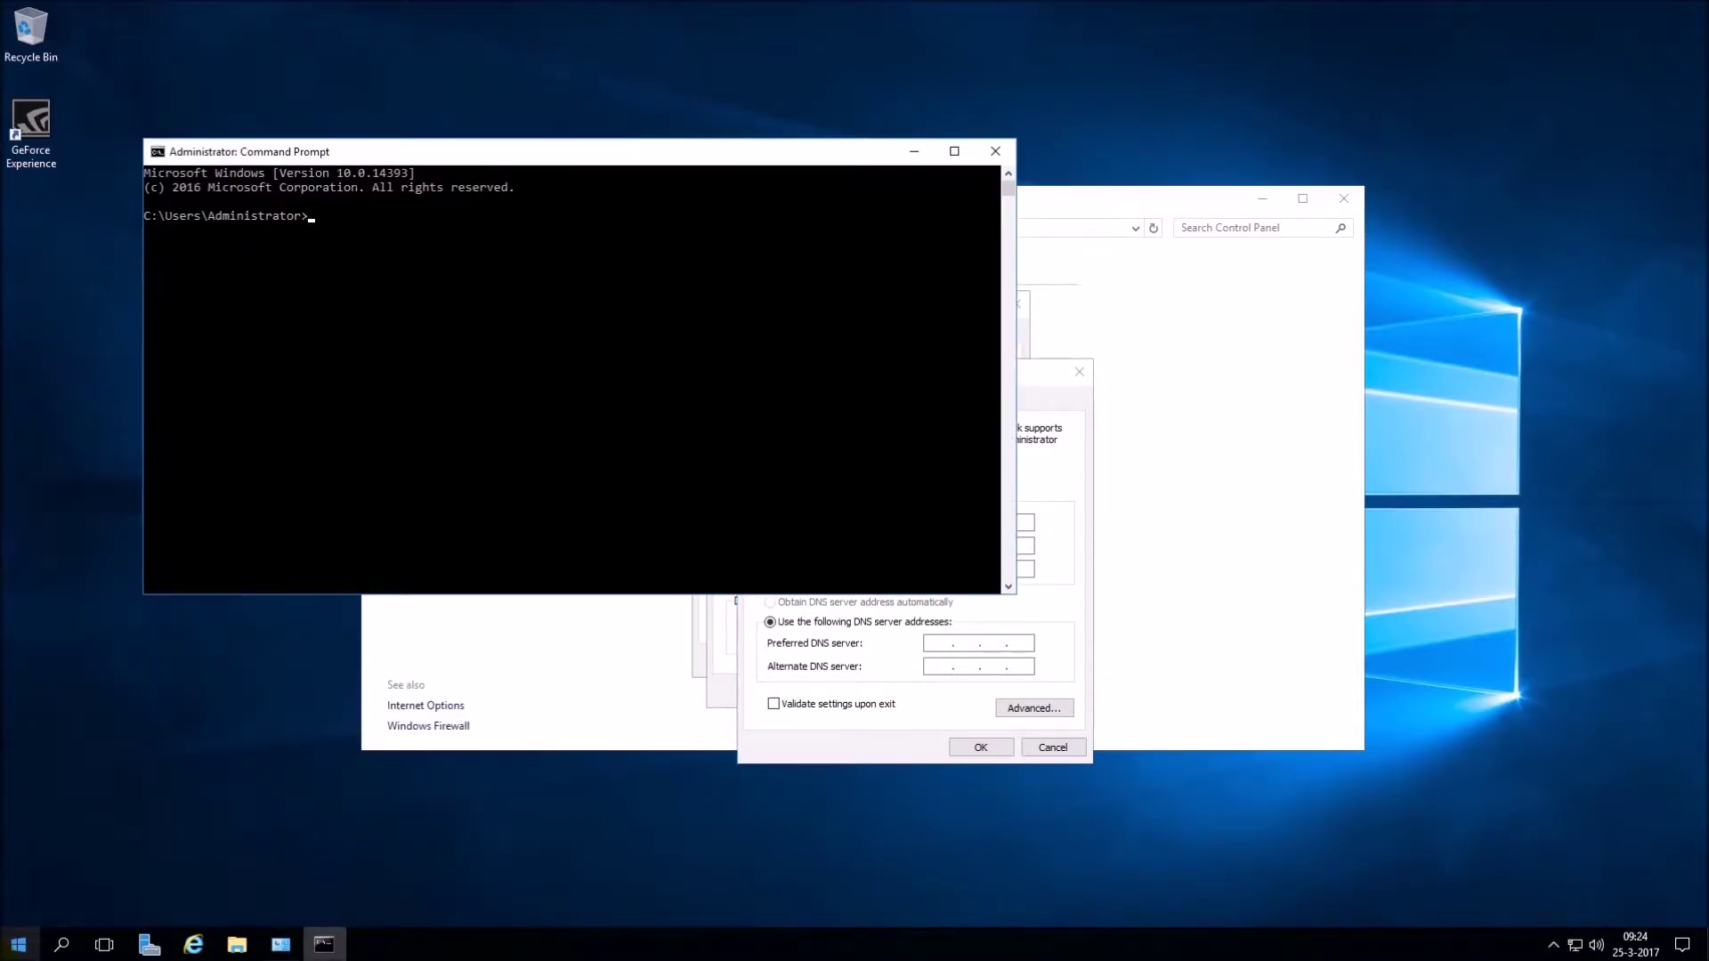
pyautogui.write('ipconfig')
pyautogui.press('Return')
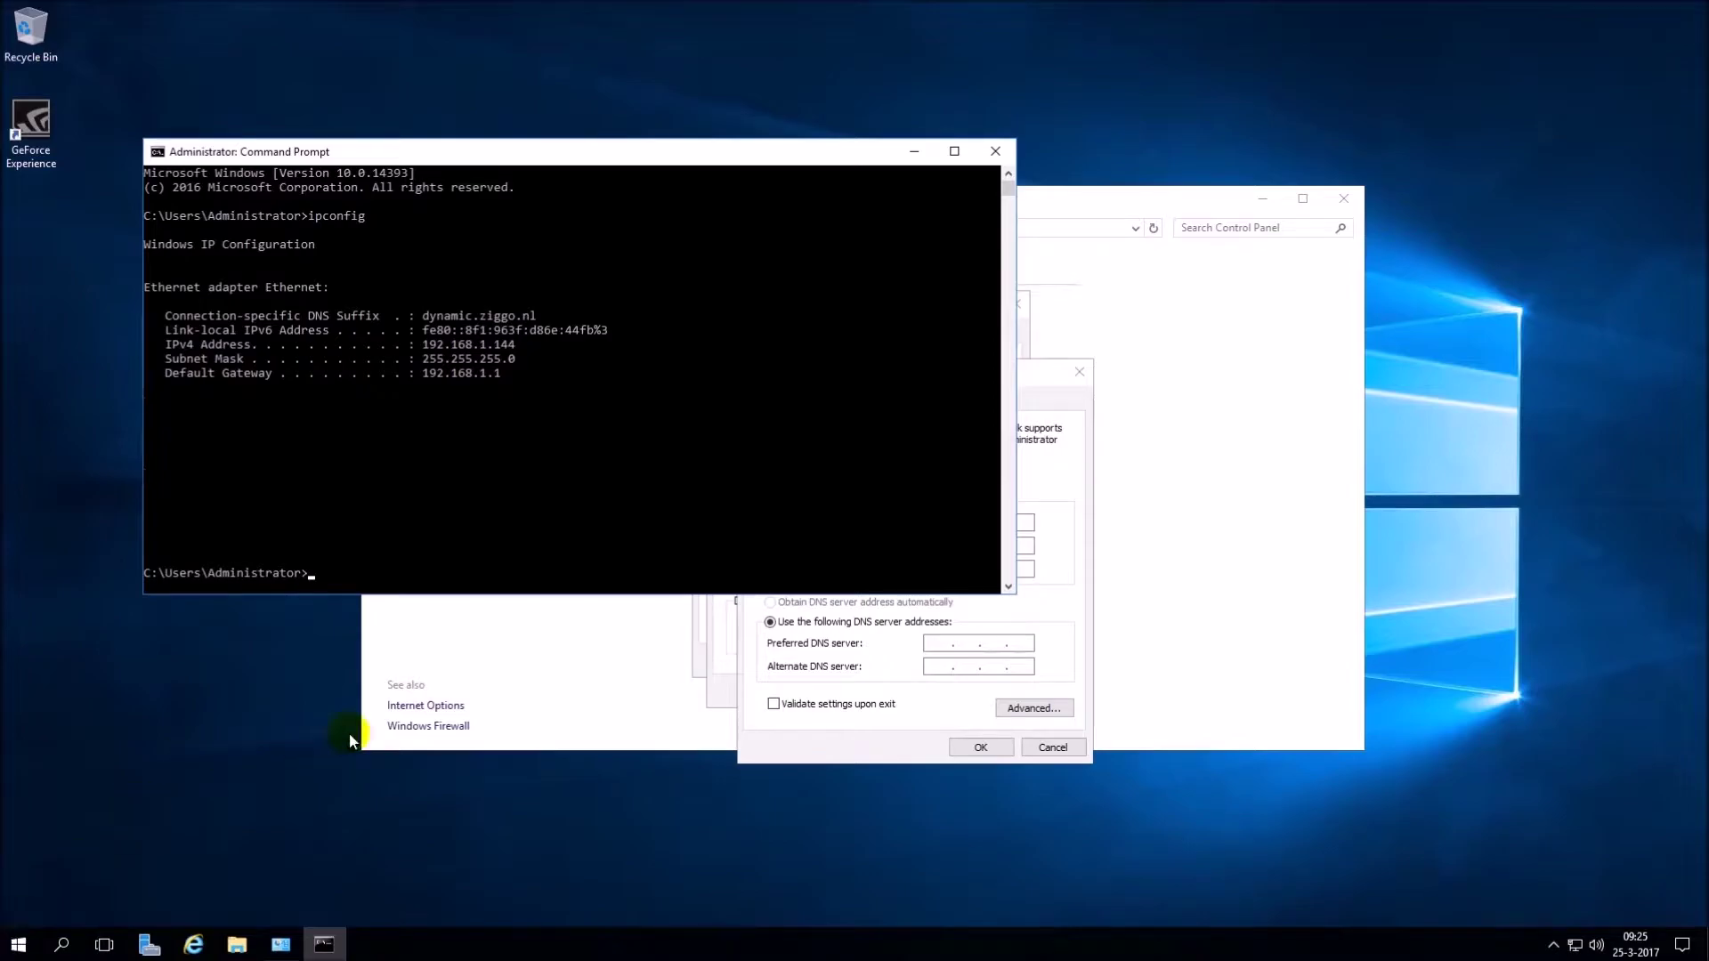
# Set the static IPv4 address to 192.168.1.144 with subnet mask 255.255.255.0 and default gateway 192.168.1.1.
pyautogui.click(1037, 379)
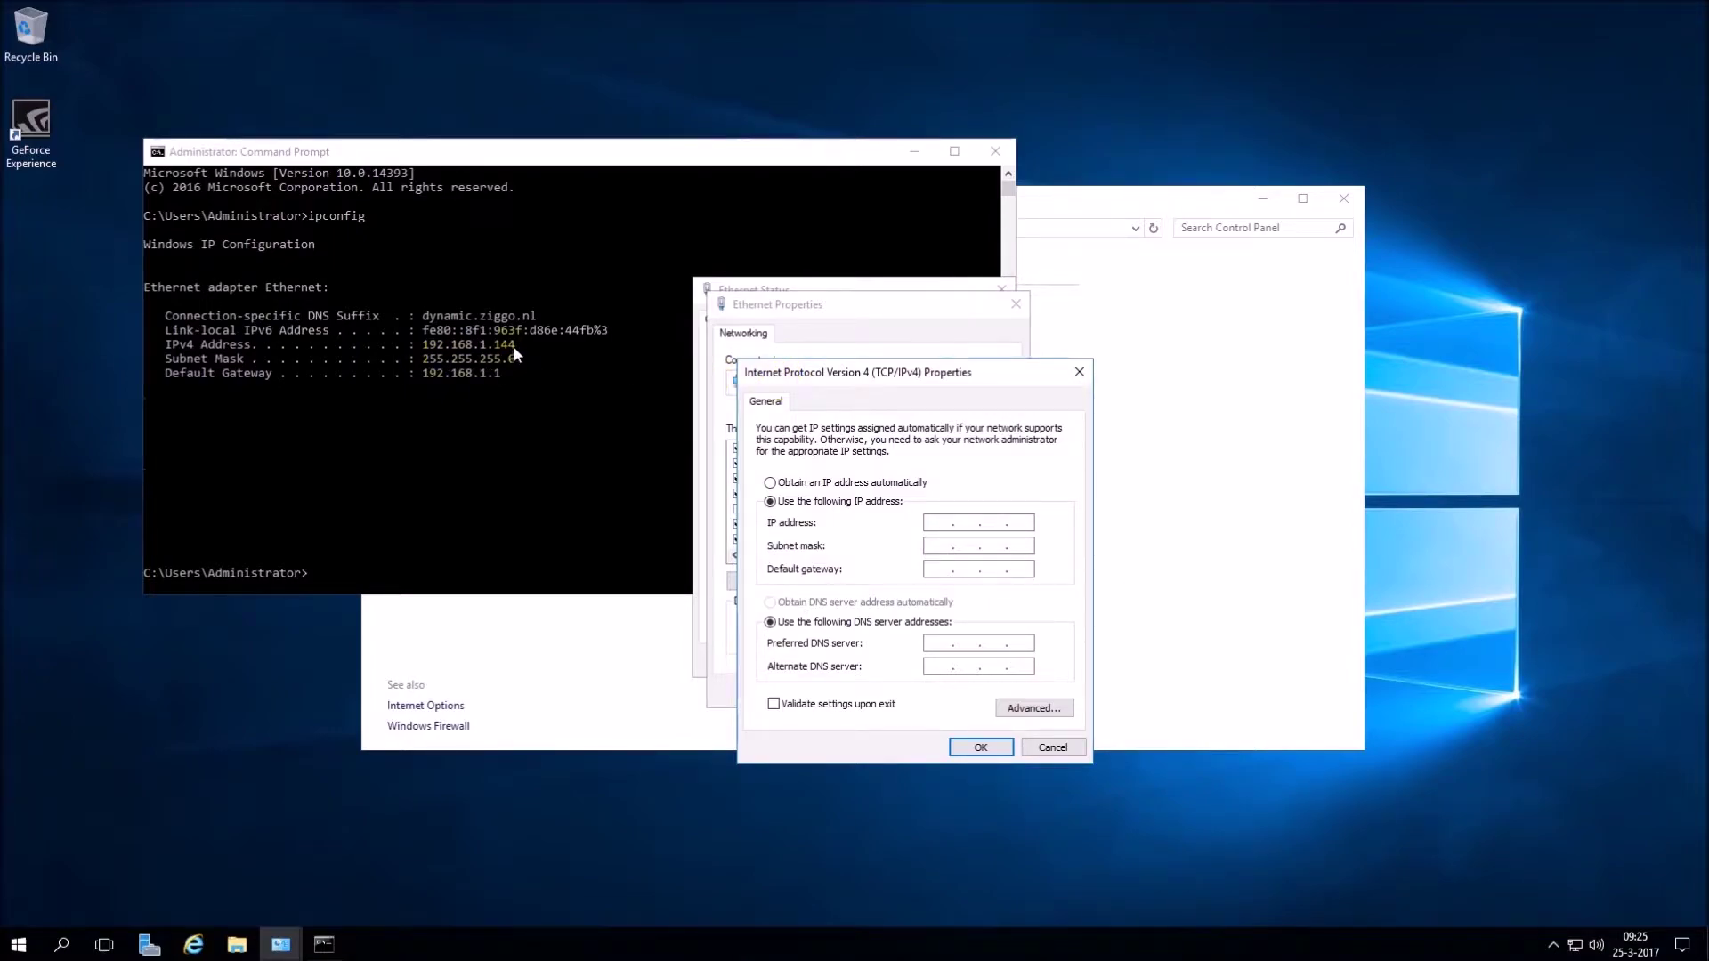
pyautogui.click(933, 521)
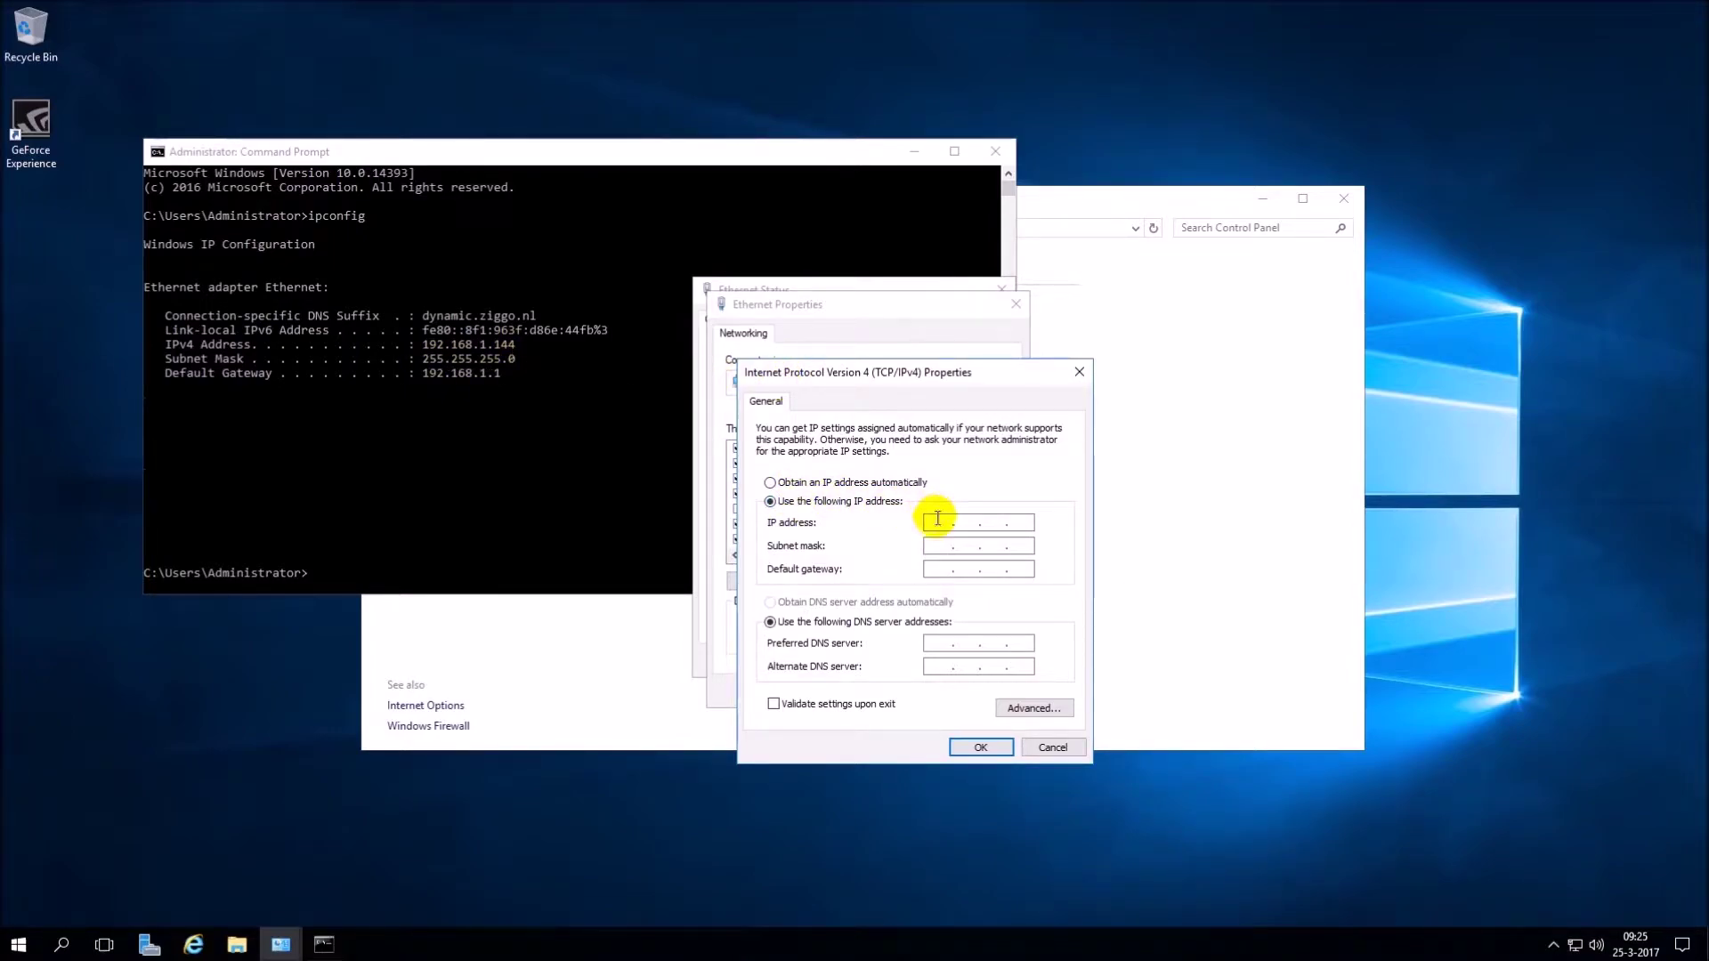
pyautogui.write('192 . 168 . ')
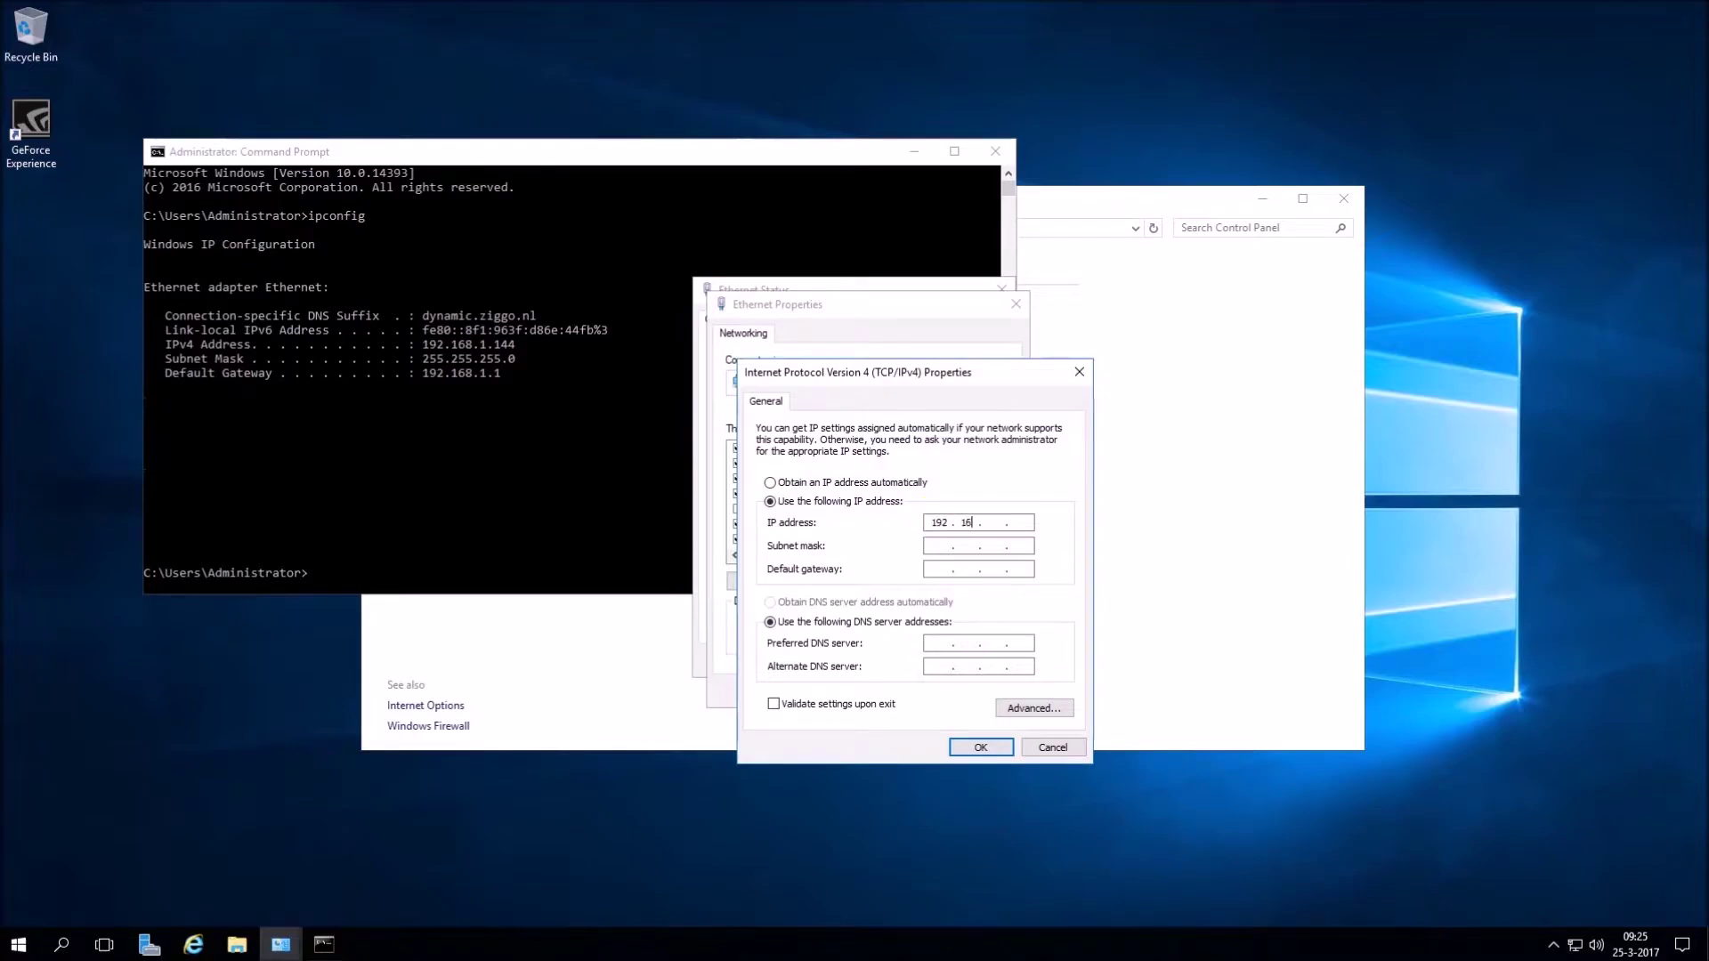
pyautogui.write('1 . 144')
pyautogui.click(939, 545)
pyautogui.click(936, 568)
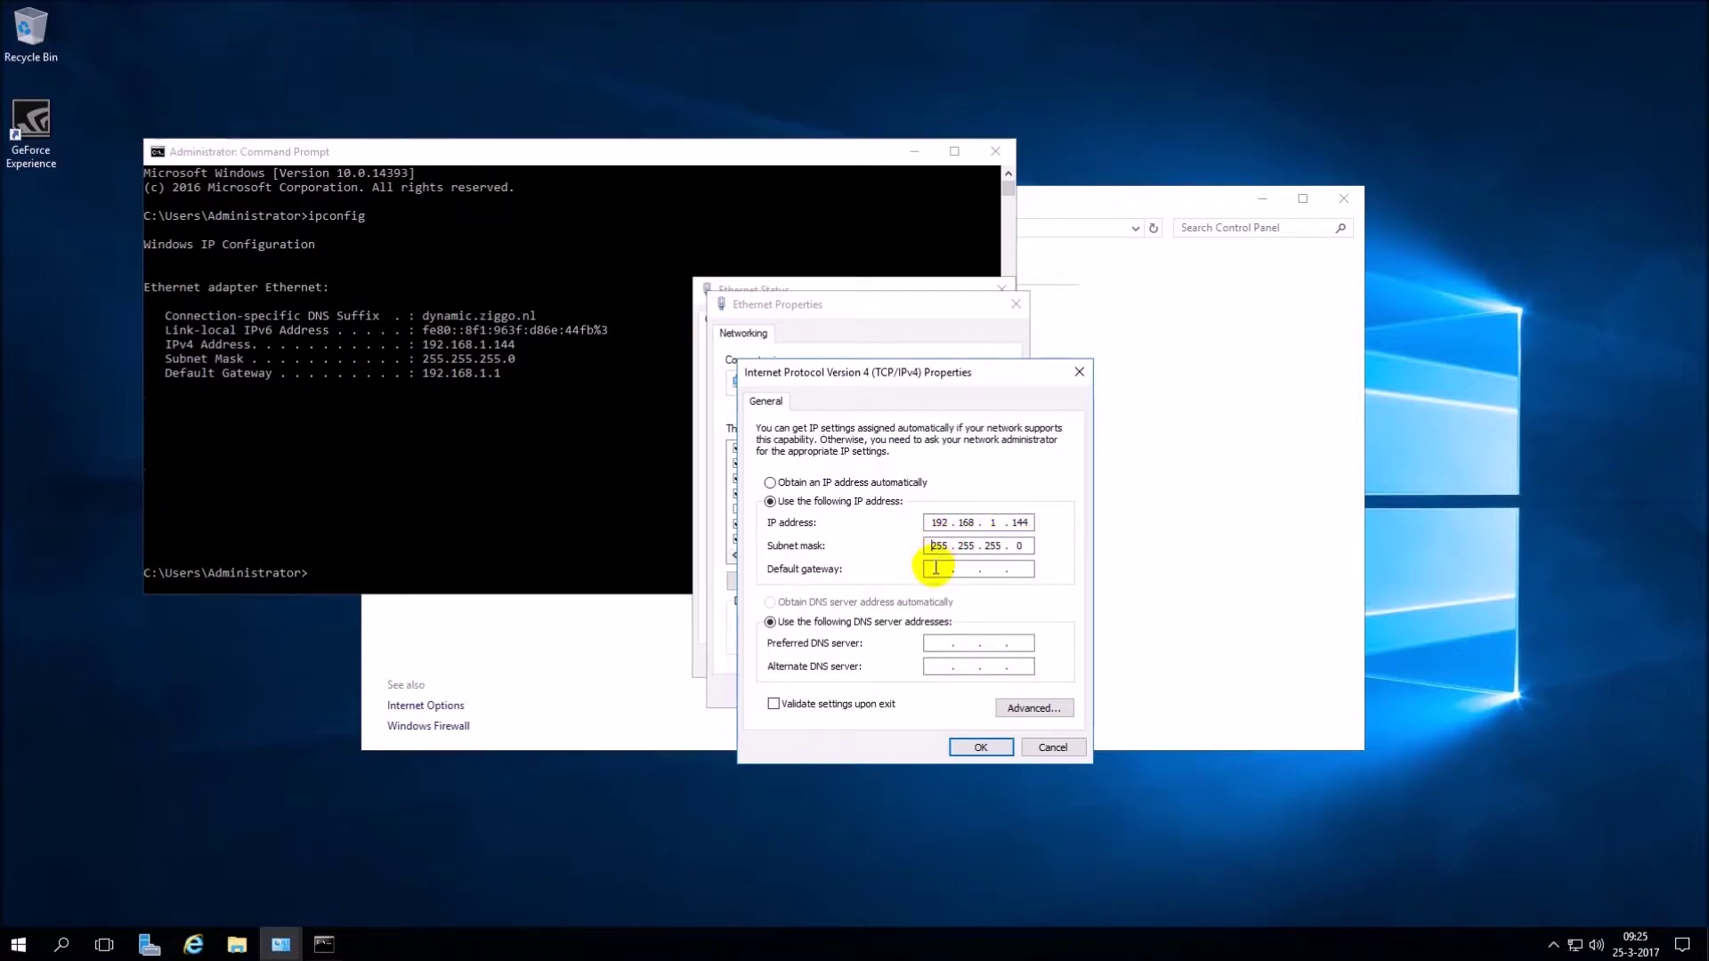
pyautogui.write('192 . 168 . 1 . 1')
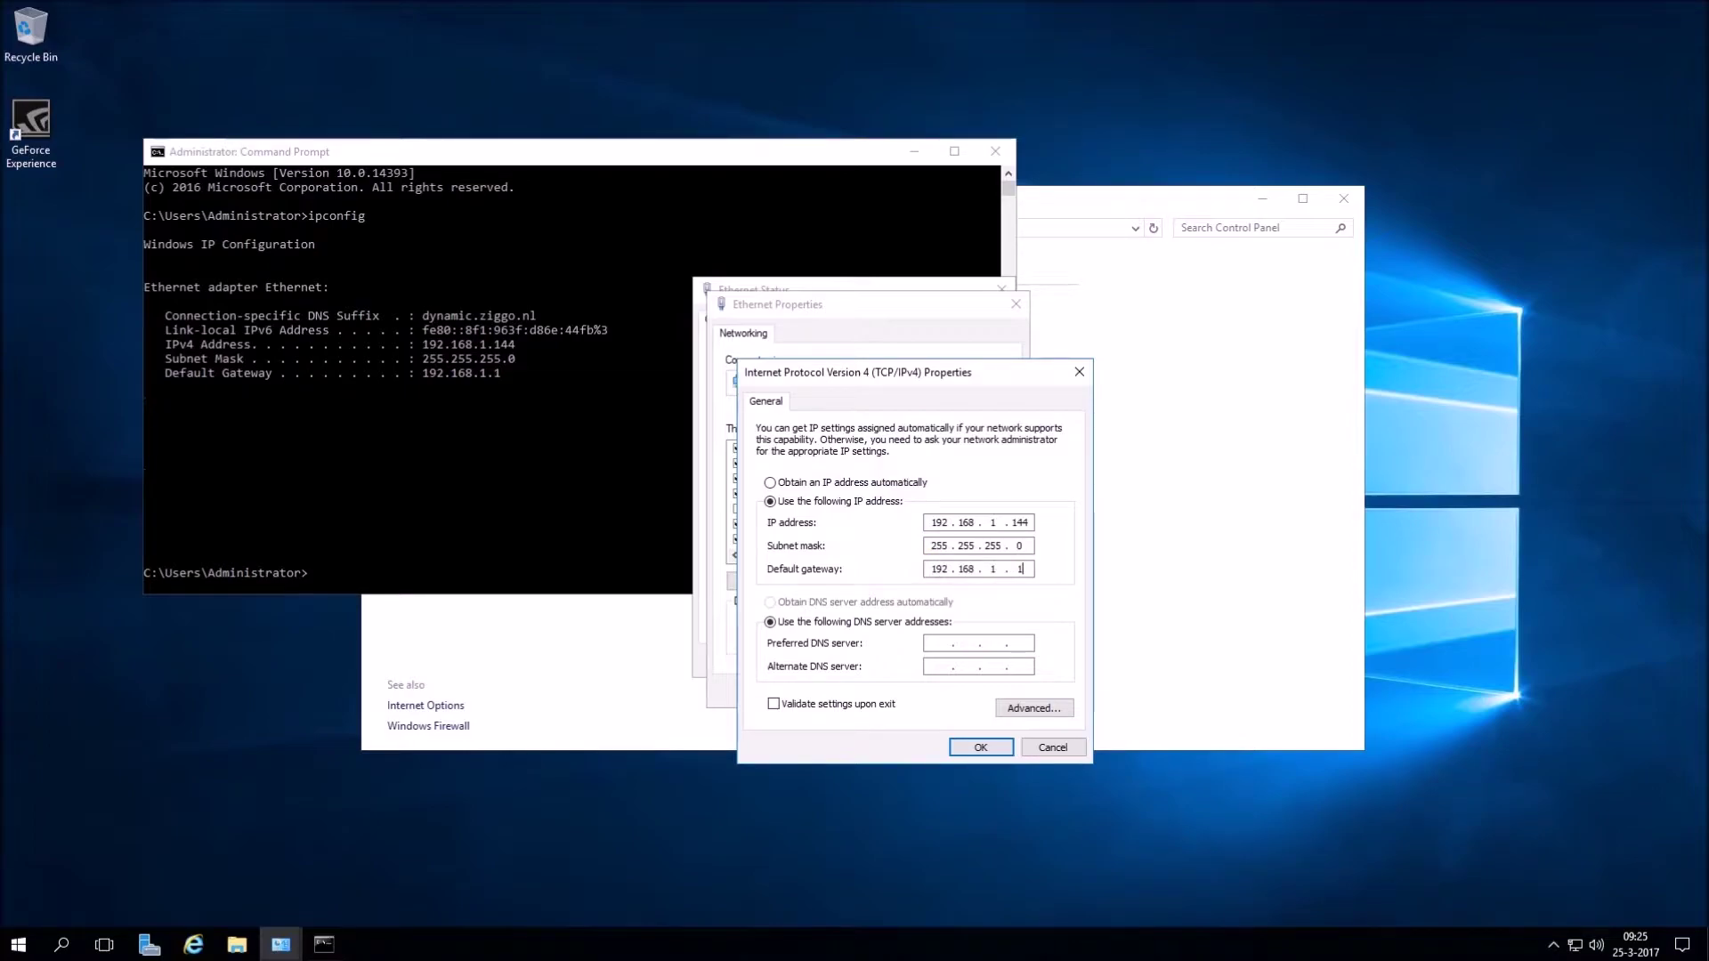
# Set the preferred DNS server to 192.168.1.144, apply the Ethernet settings, and close all open network and Command Prompt windows.
pyautogui.click(942, 642)
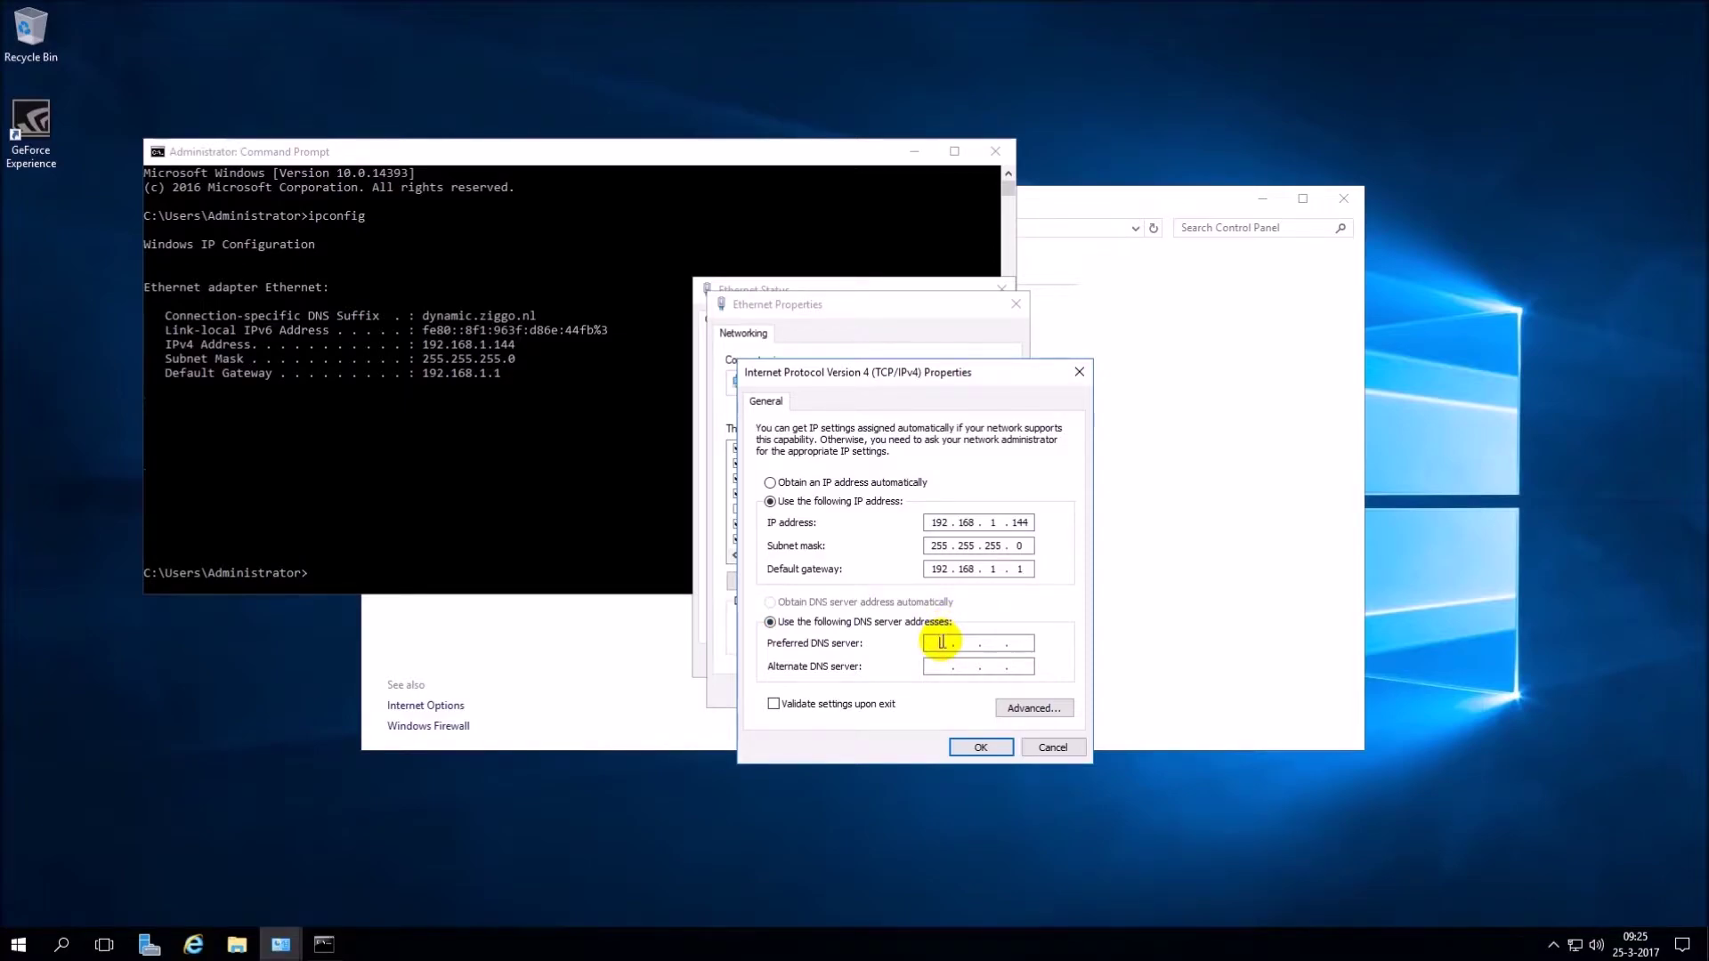
pyautogui.write('192 . 168 . 1 . 144')
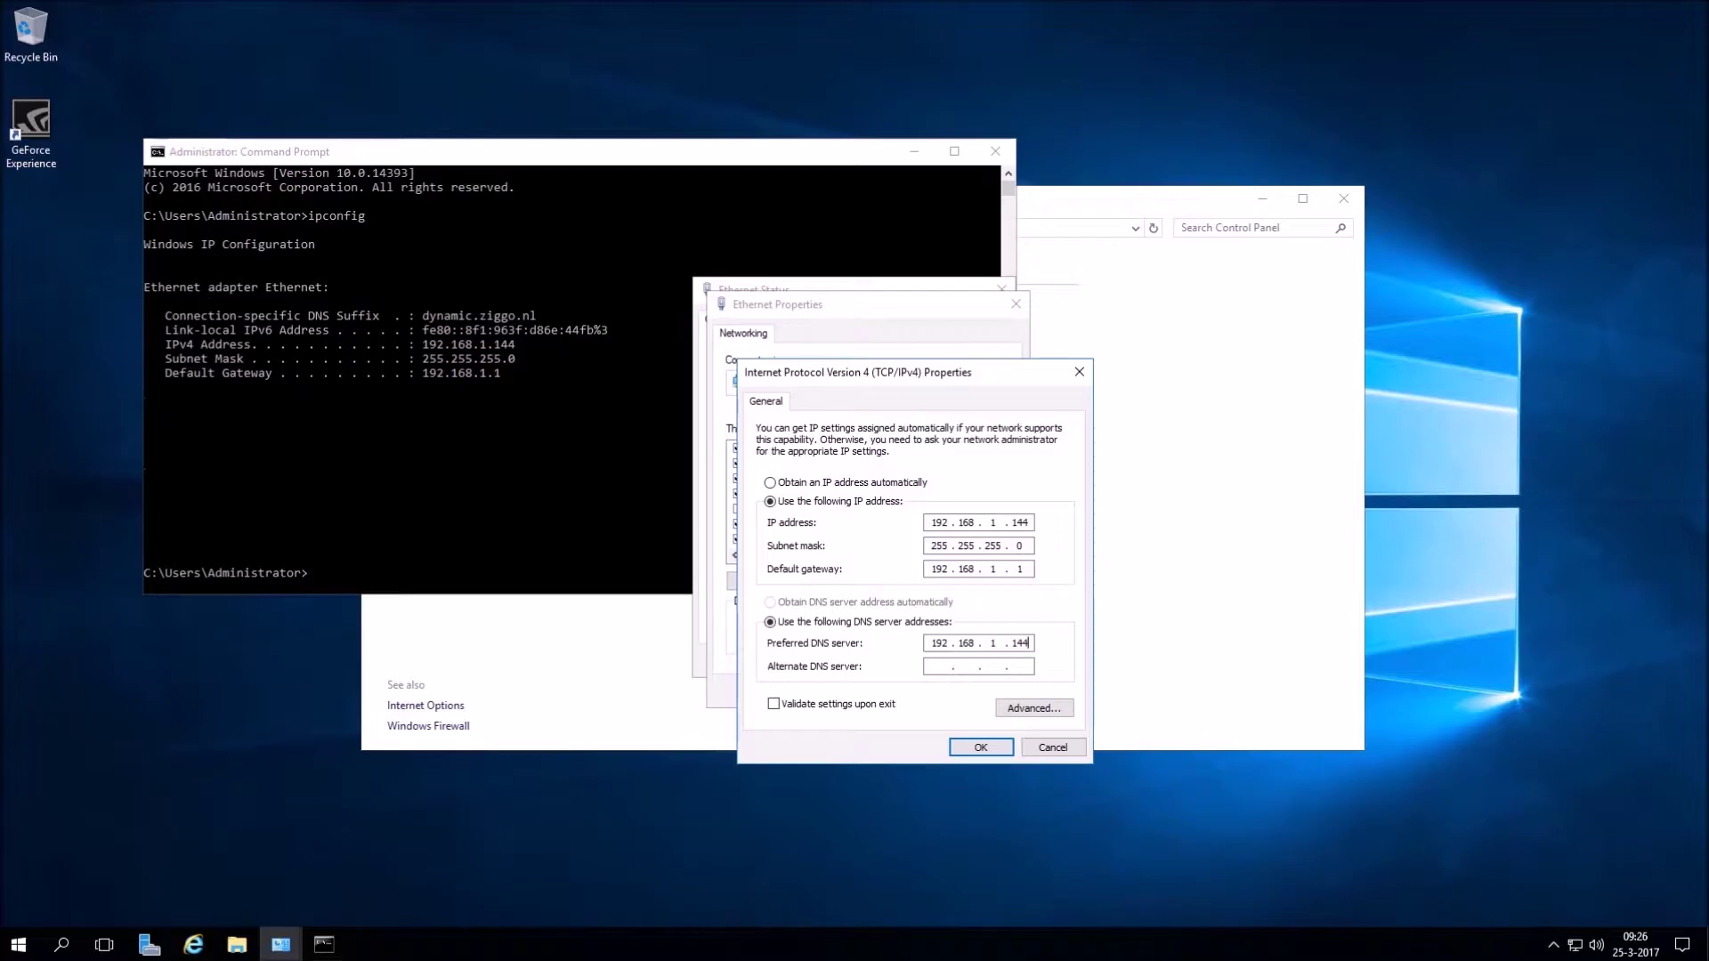
pyautogui.click(980, 747)
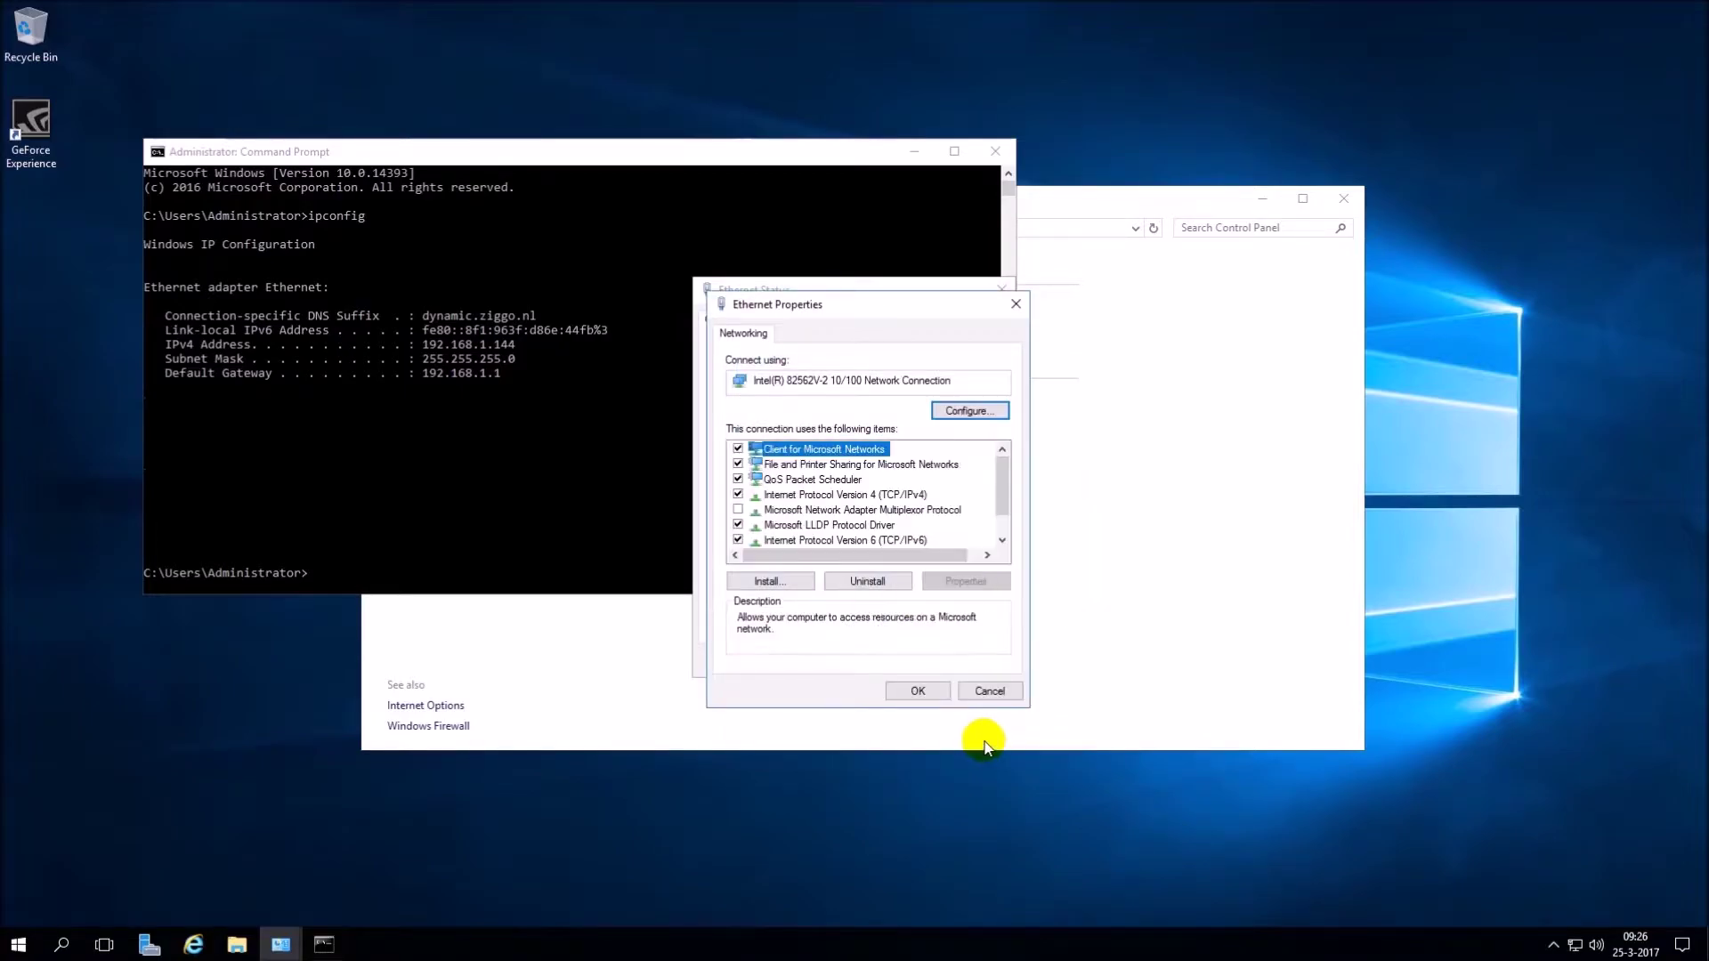
pyautogui.click(930, 692)
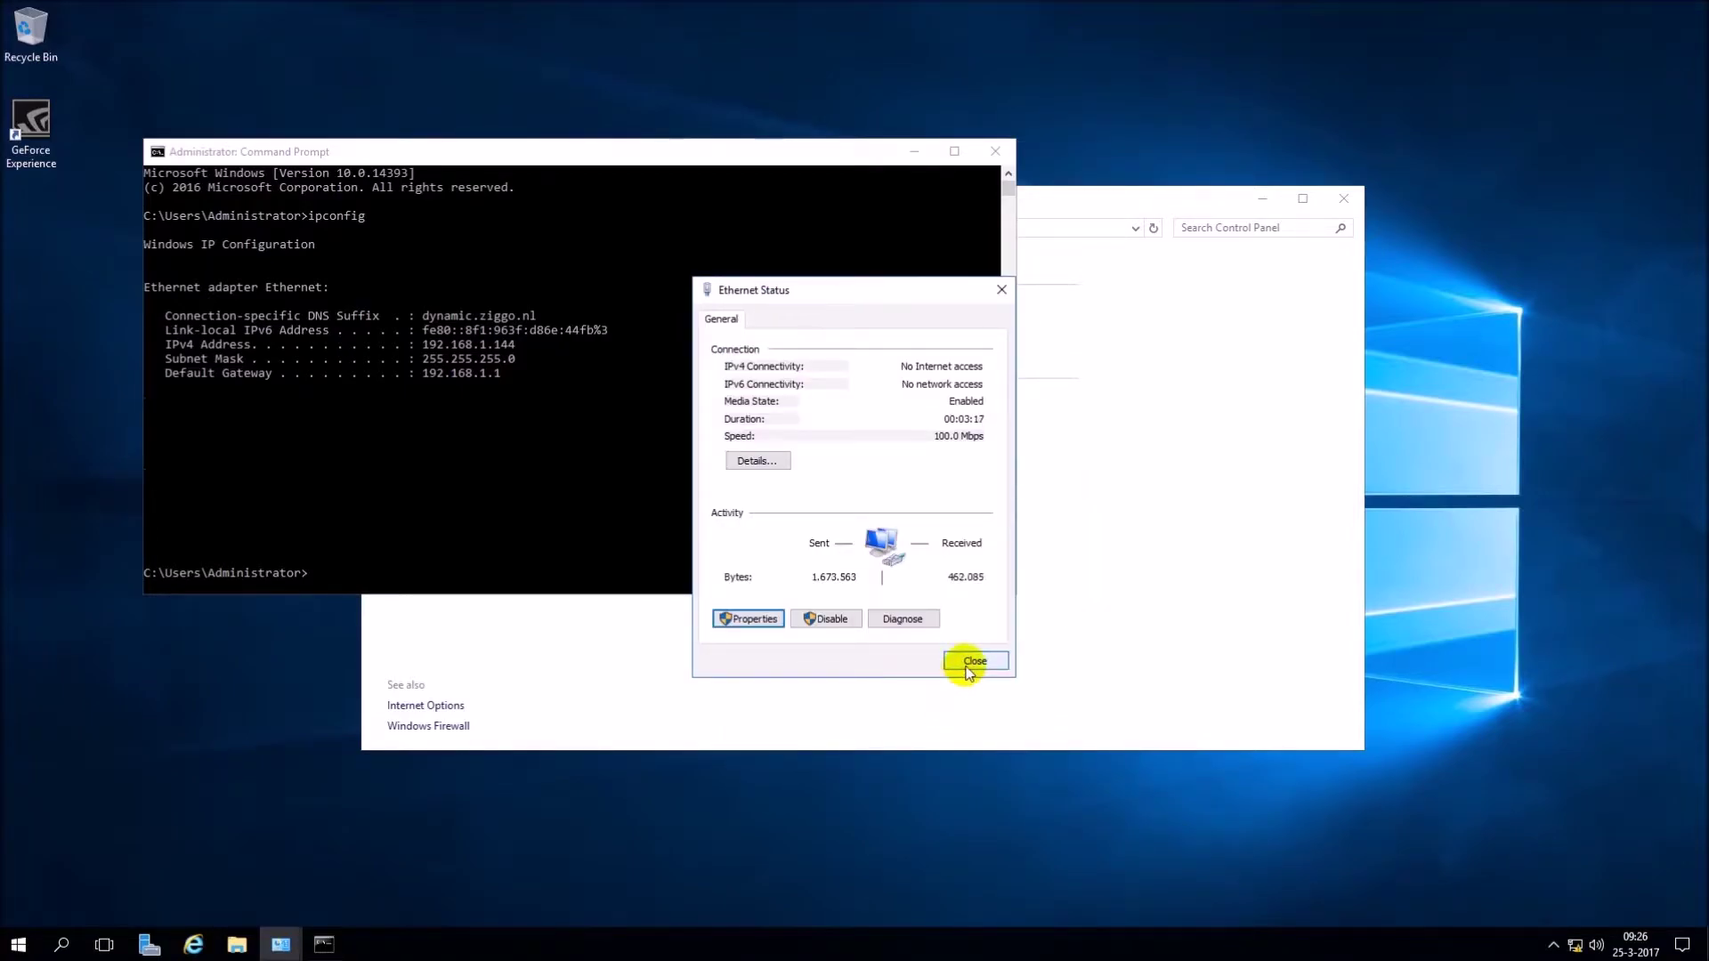
pyautogui.click(970, 664)
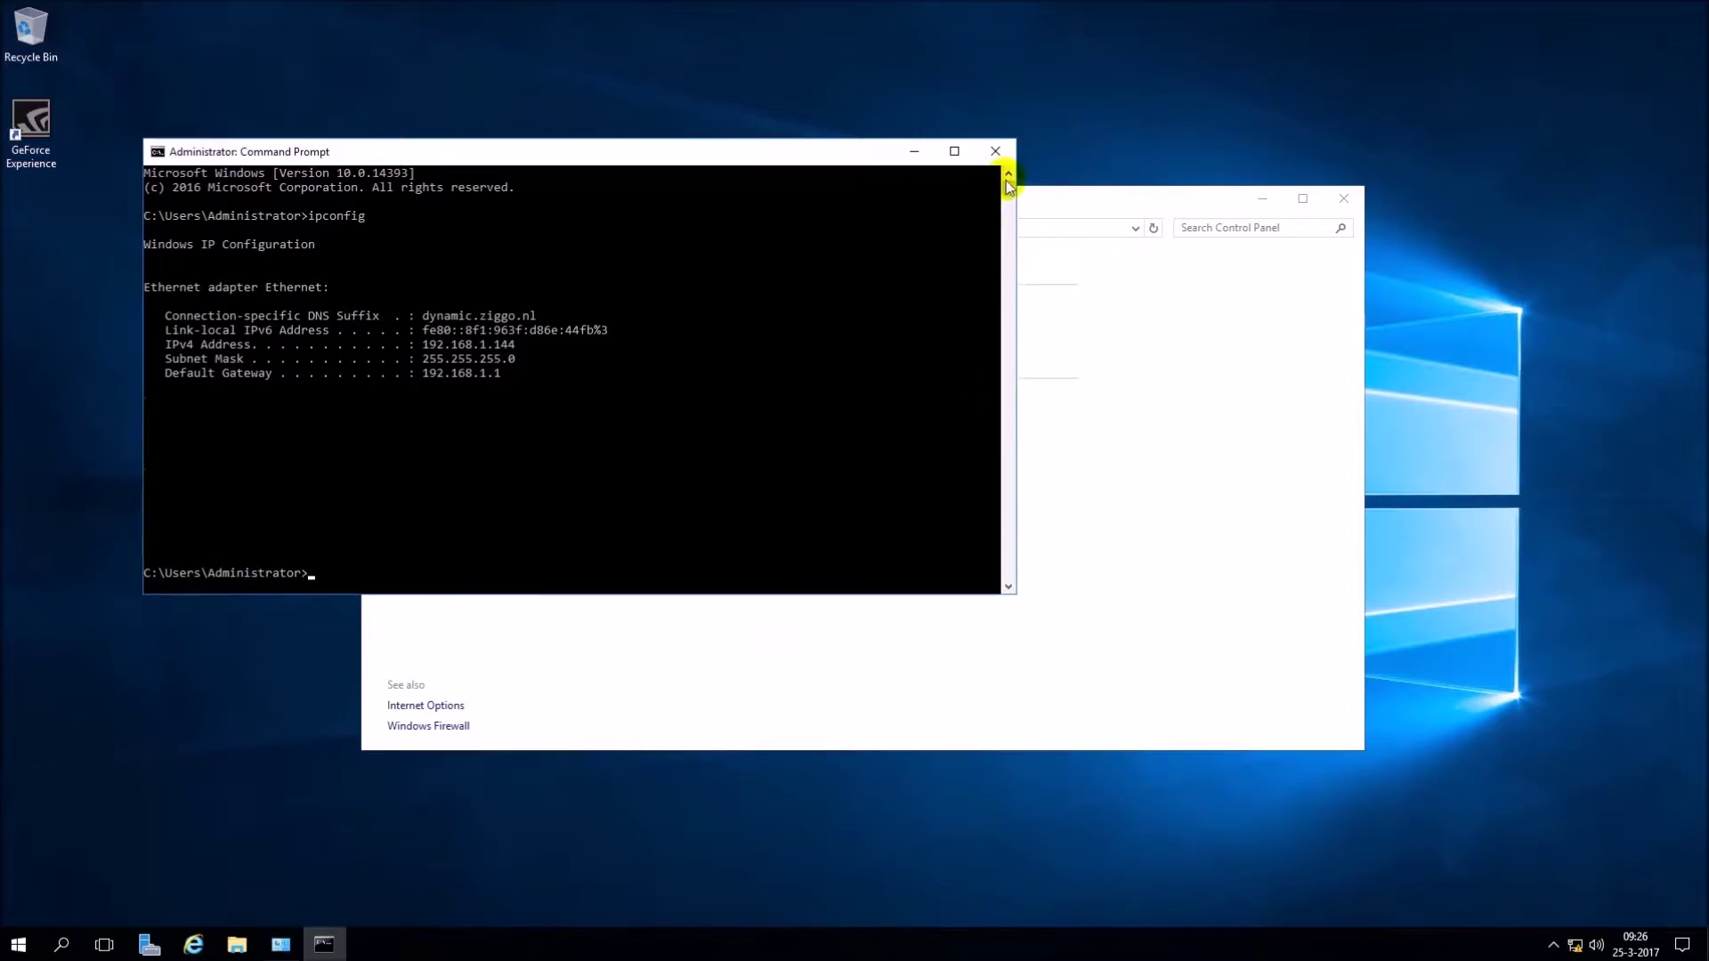
pyautogui.click(996, 153)
pyautogui.click(1328, 196)
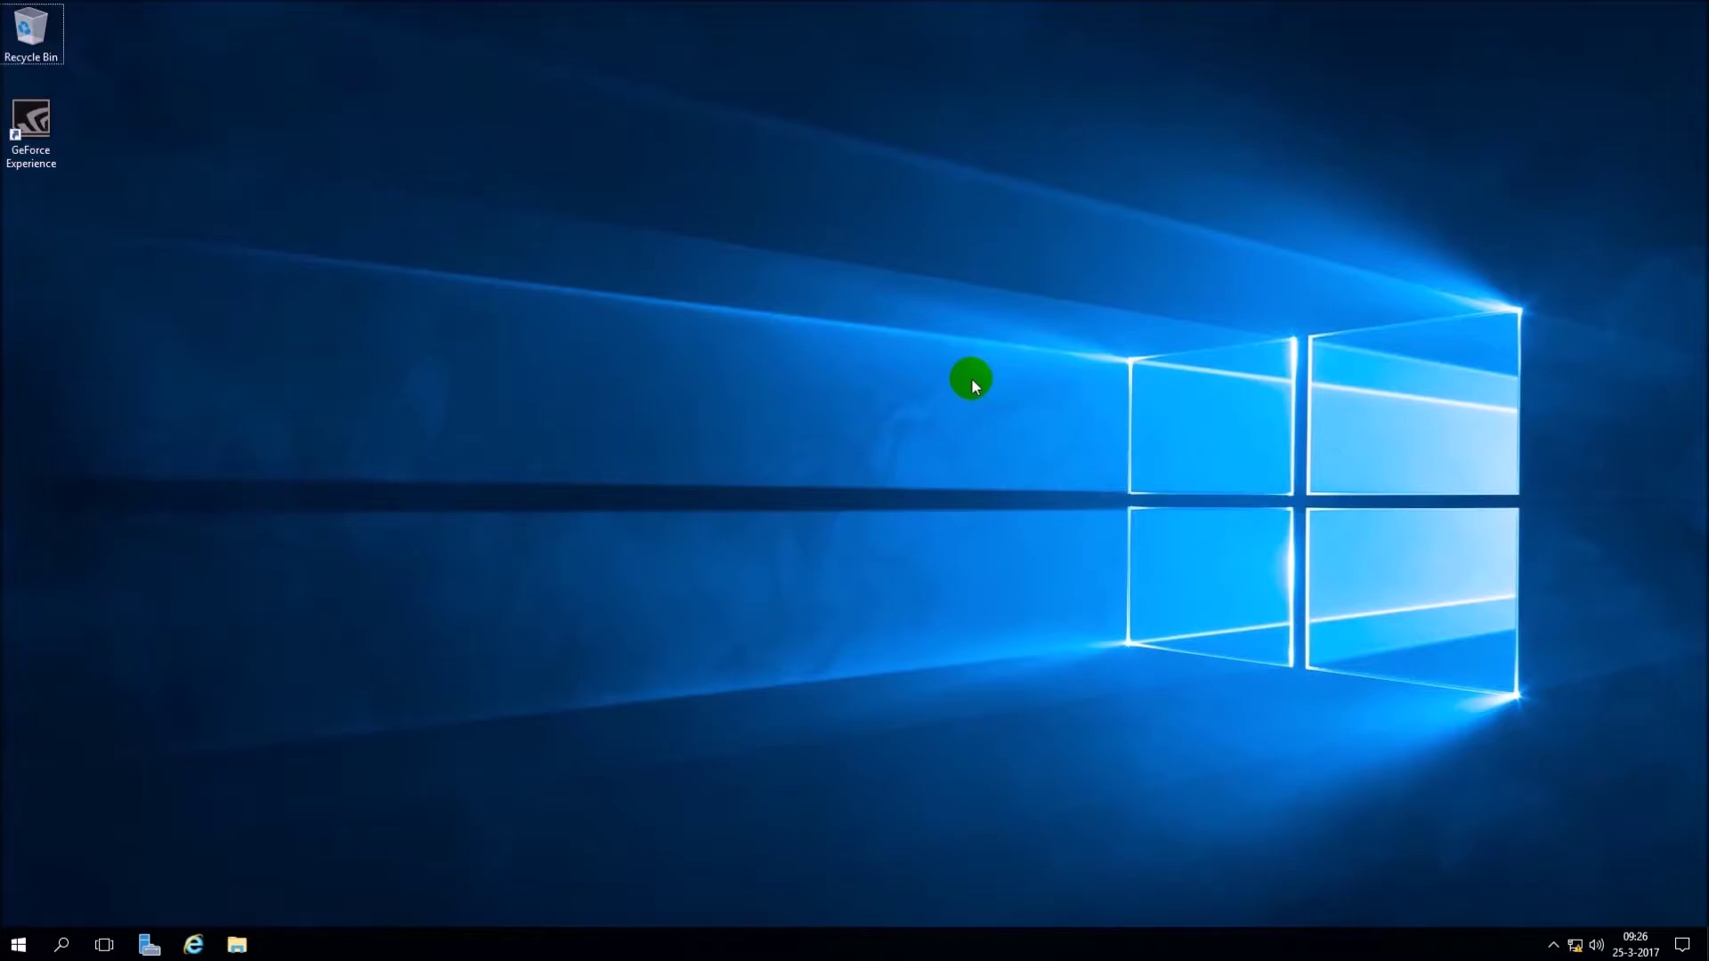
# Open the computer's System Properties from This PC to reach the computer name settings.
pyautogui.press('super')
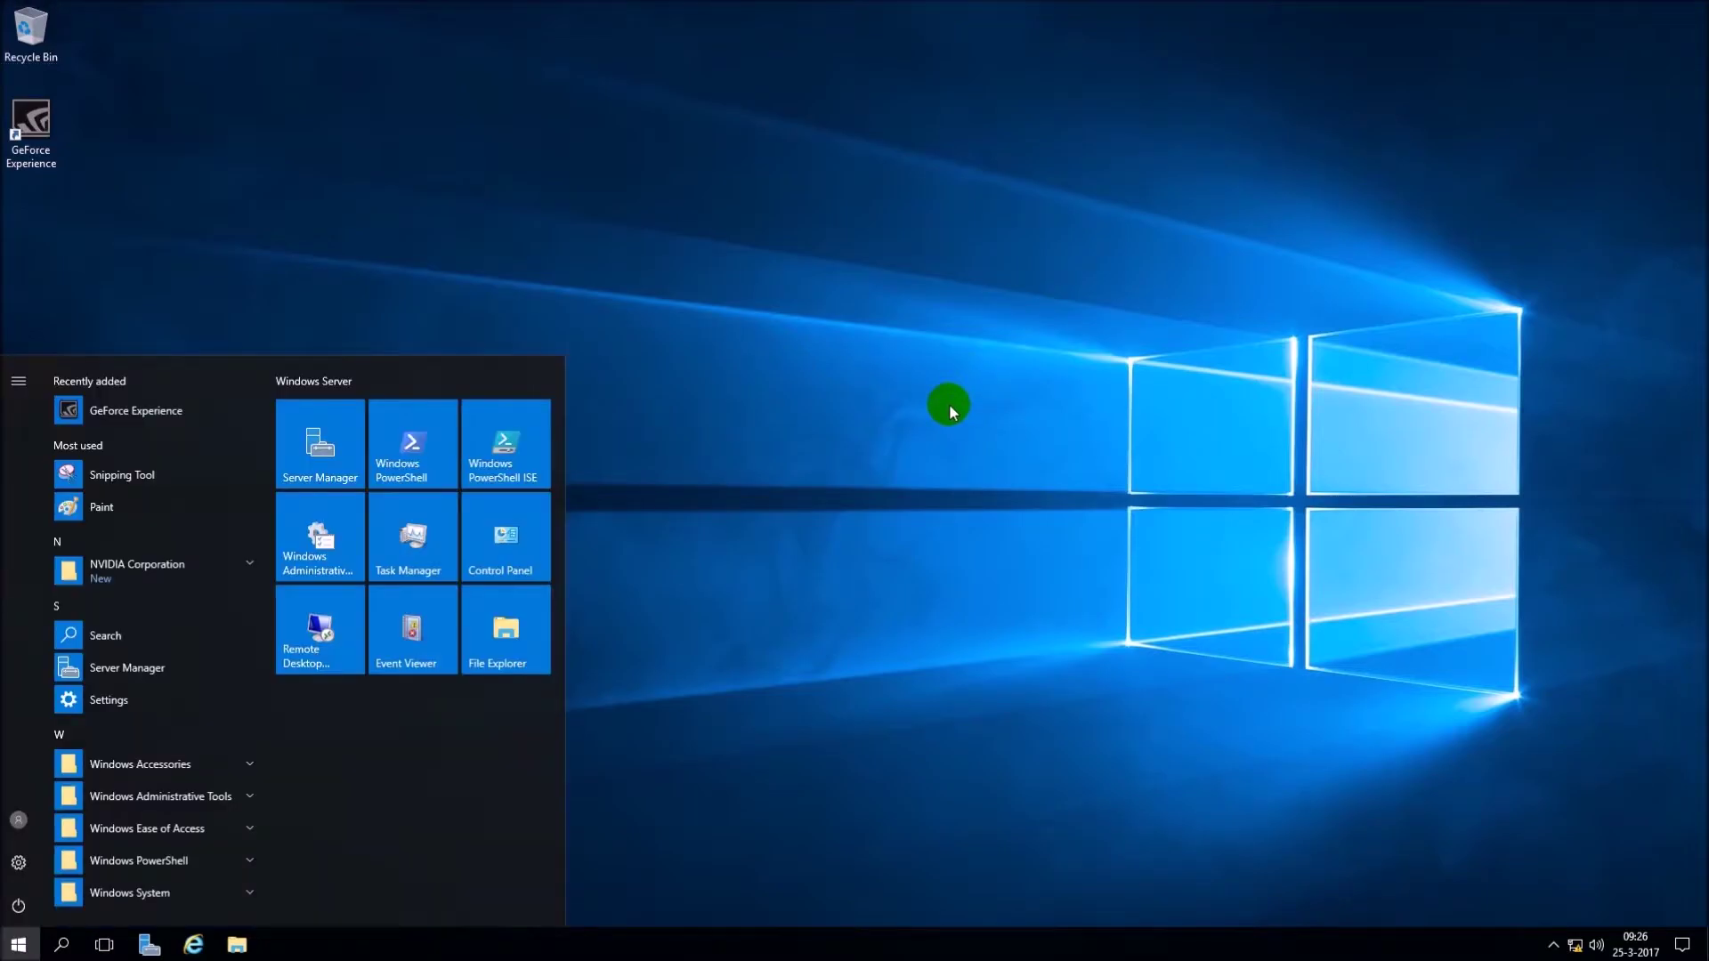
pyautogui.click(543, 616)
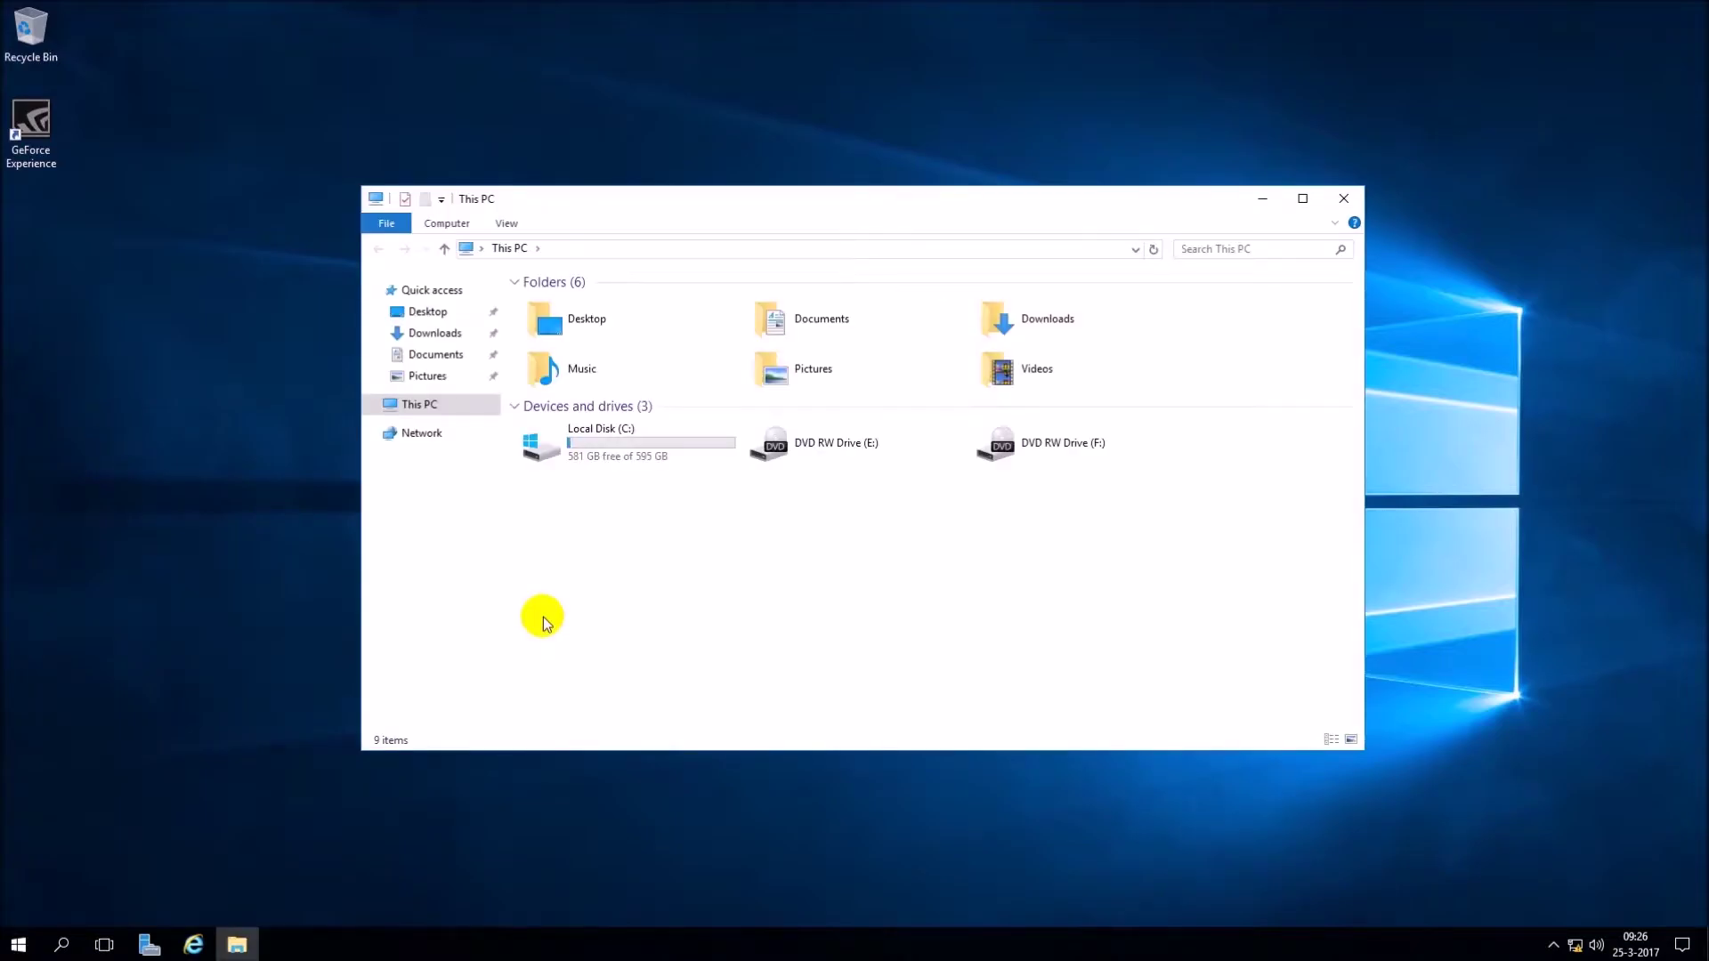
pyautogui.rightClick(551, 620)
pyautogui.click(675, 780)
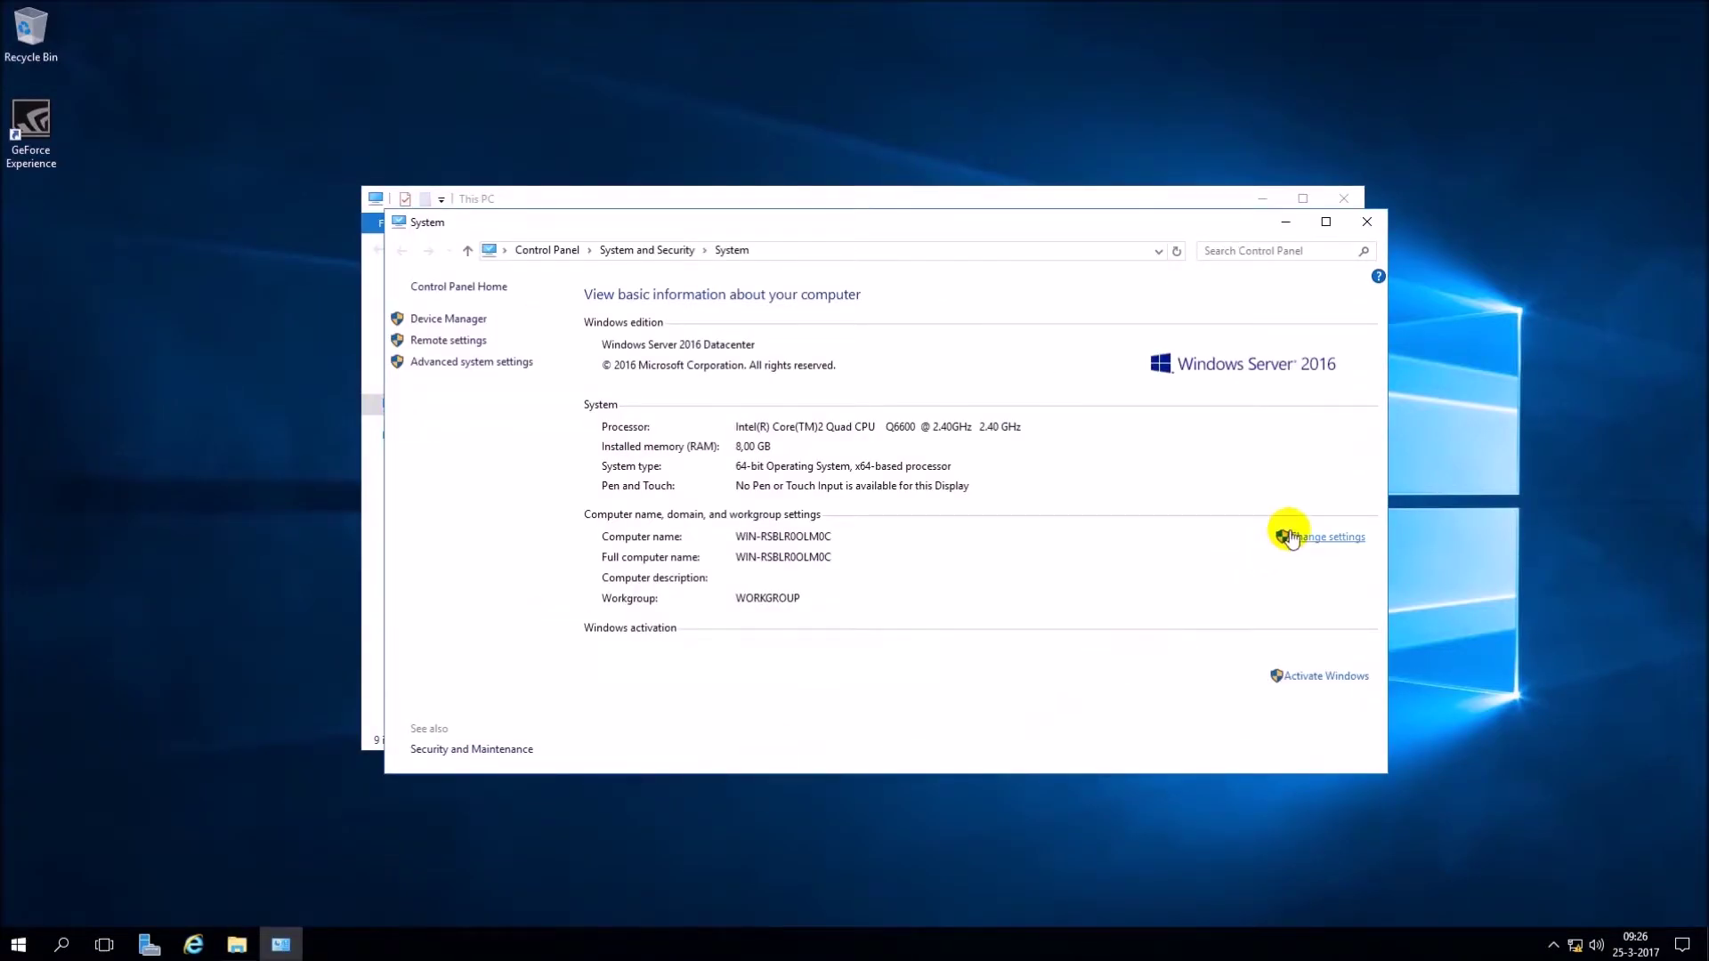
pyautogui.click(1296, 538)
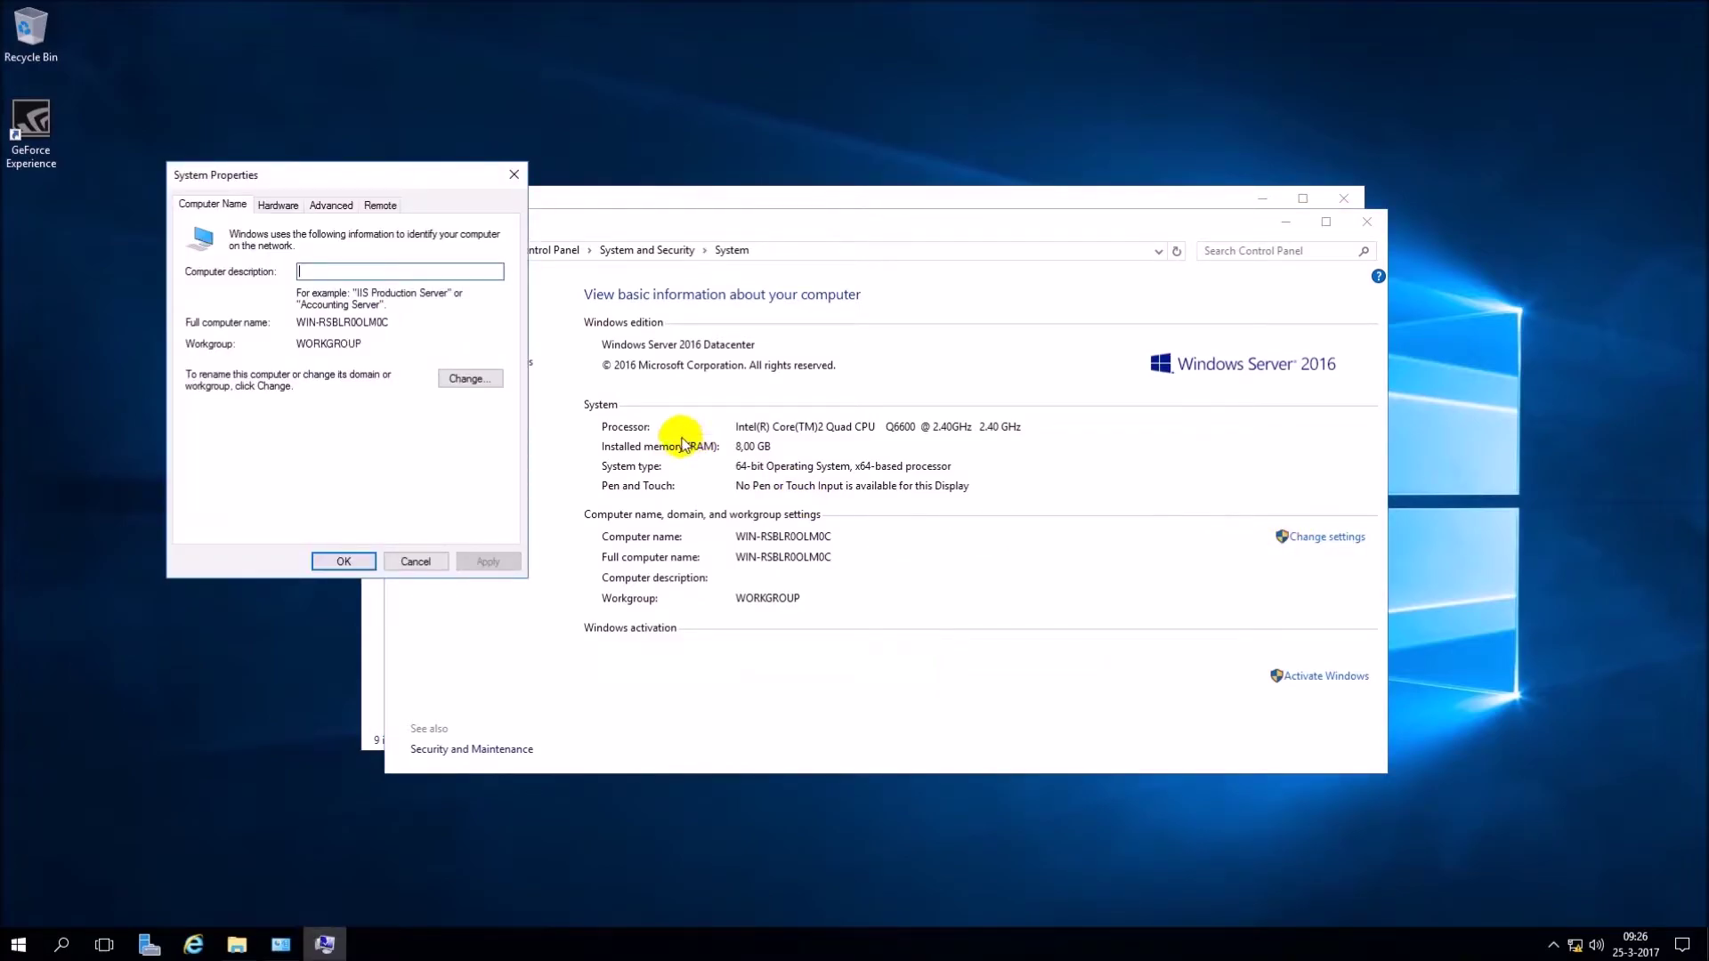
# Rename the computer to Server01, keeping it in its workgroup, and restart it to apply the change.
pyautogui.click(464, 380)
pyautogui.moveTo(354, 308); pyautogui.dragTo(3, 316)
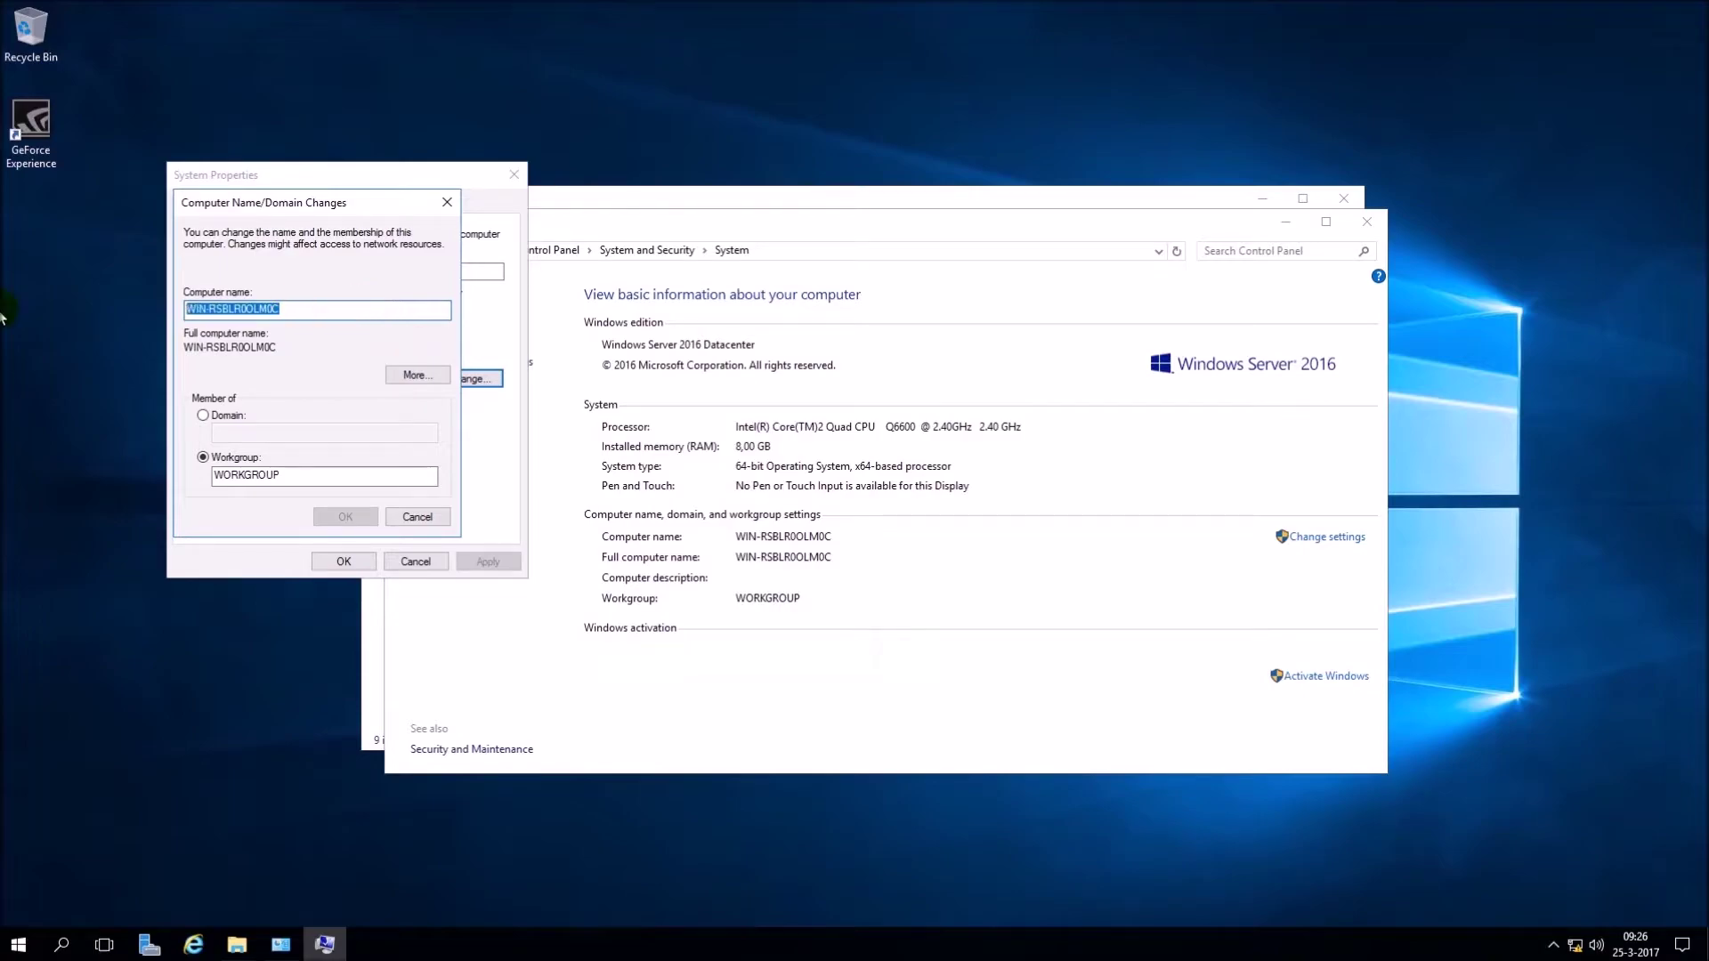
pyautogui.write('Server01')
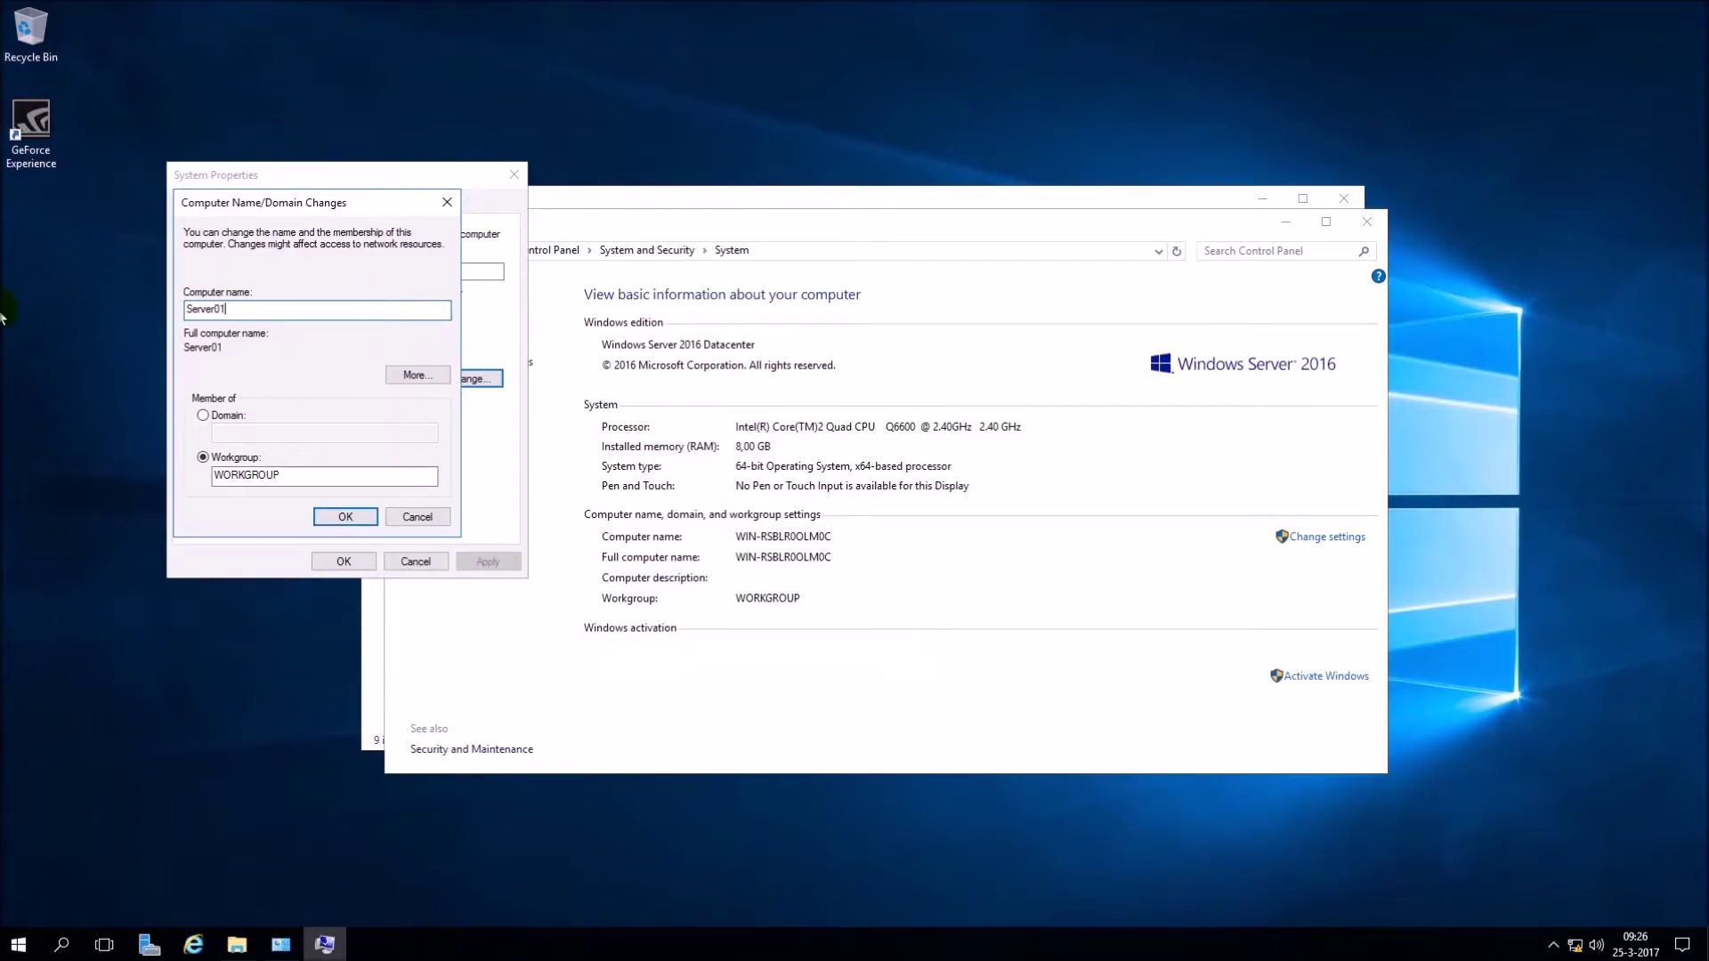
pyautogui.click(320, 520)
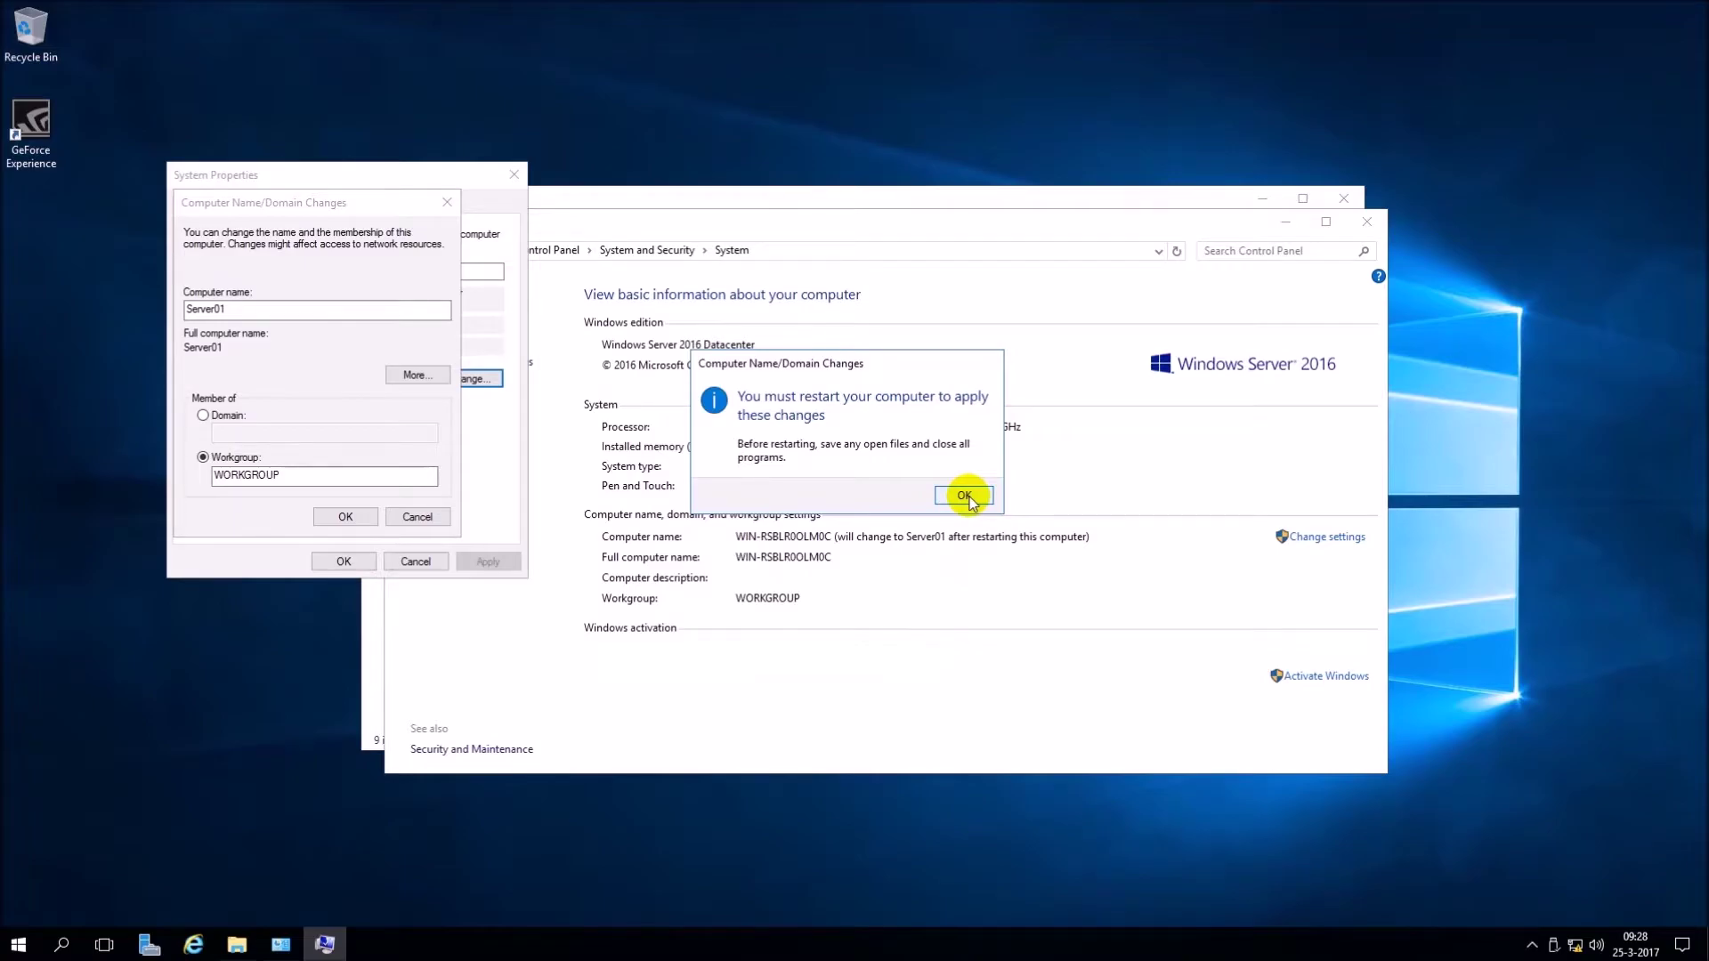
pyautogui.click(964, 496)
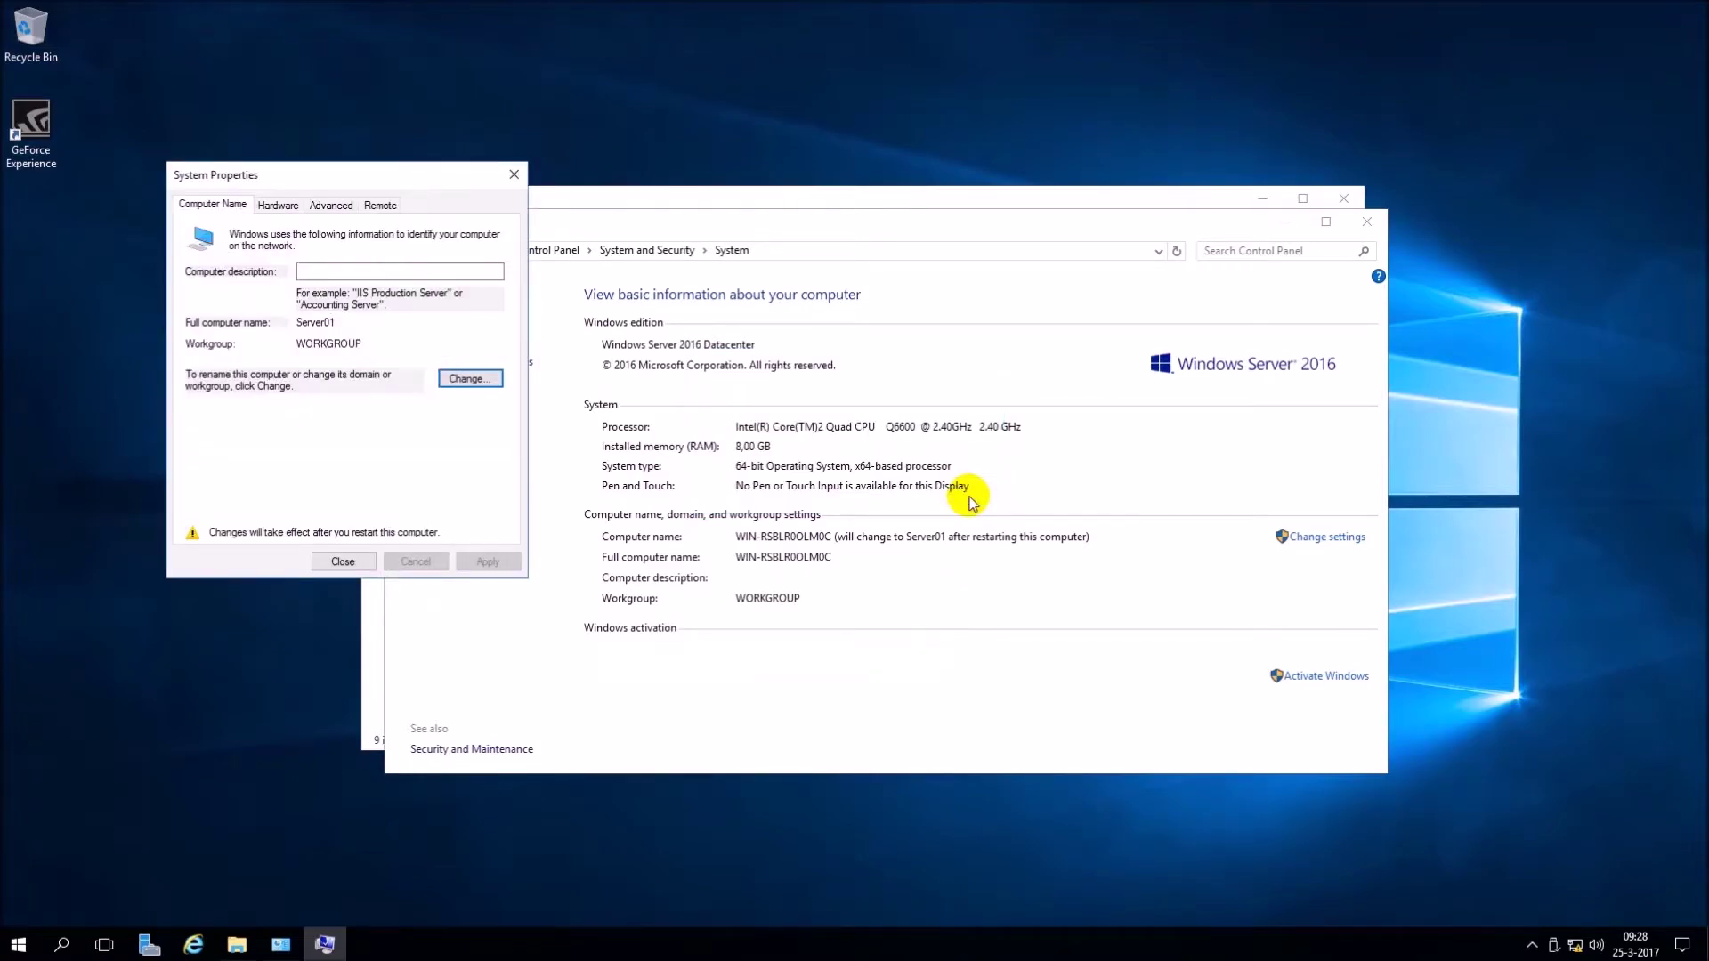
pyautogui.click(342, 562)
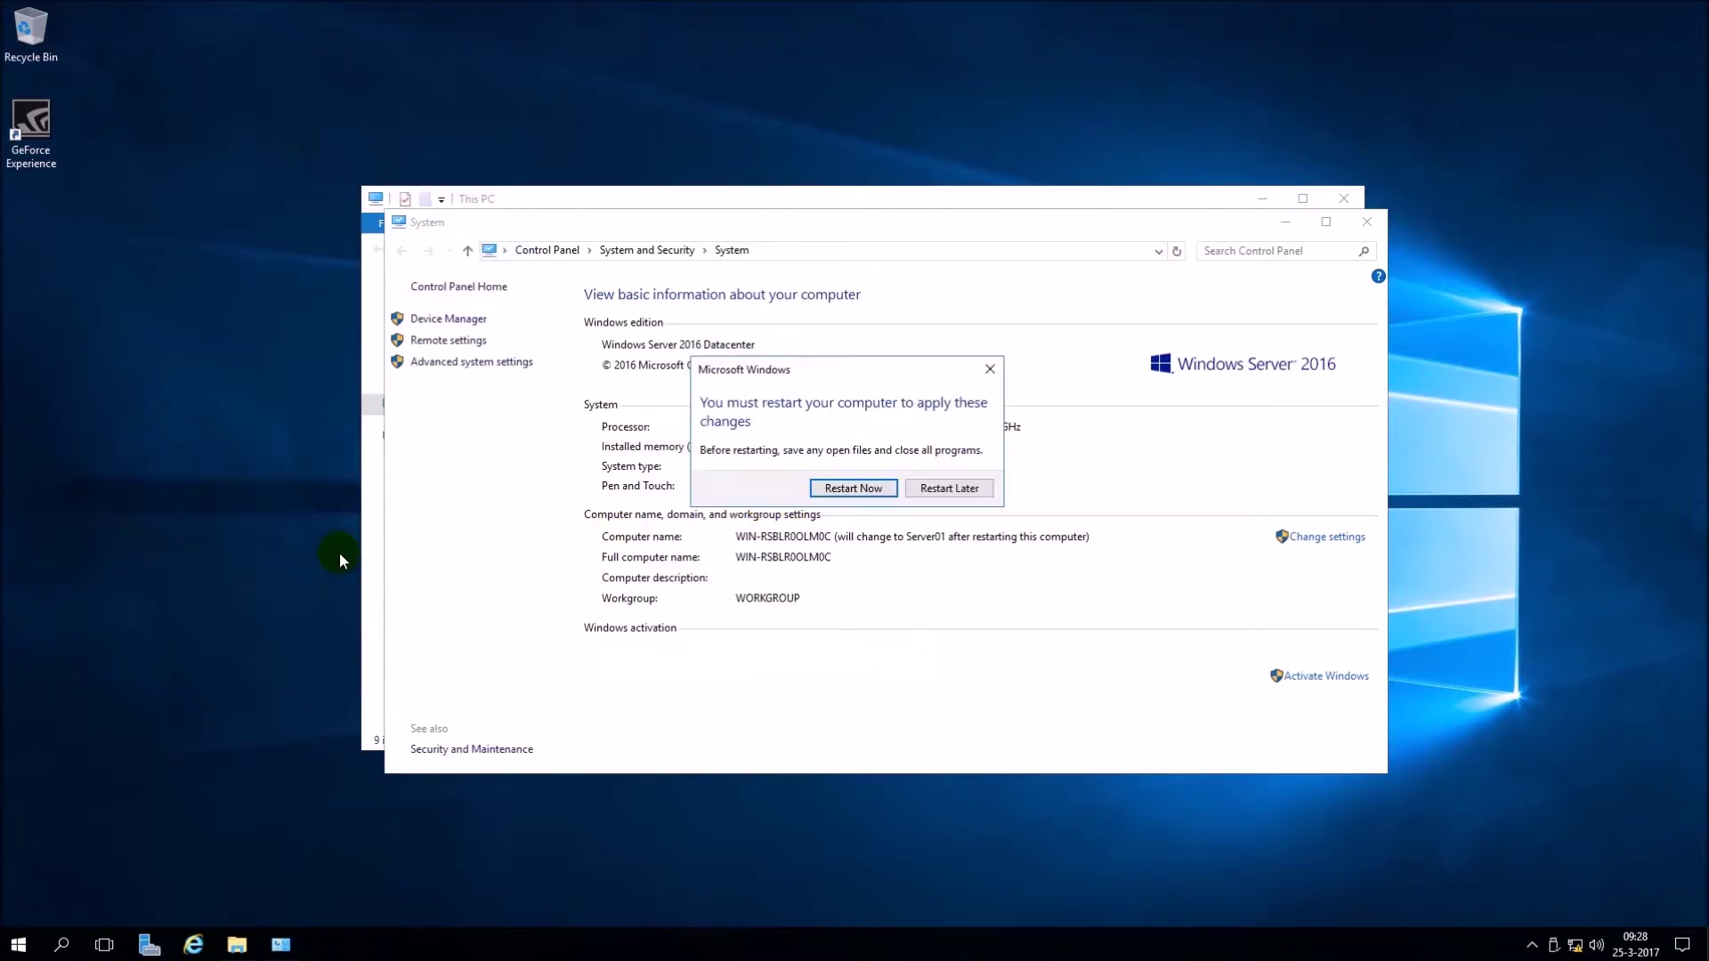
pyautogui.click(850, 488)
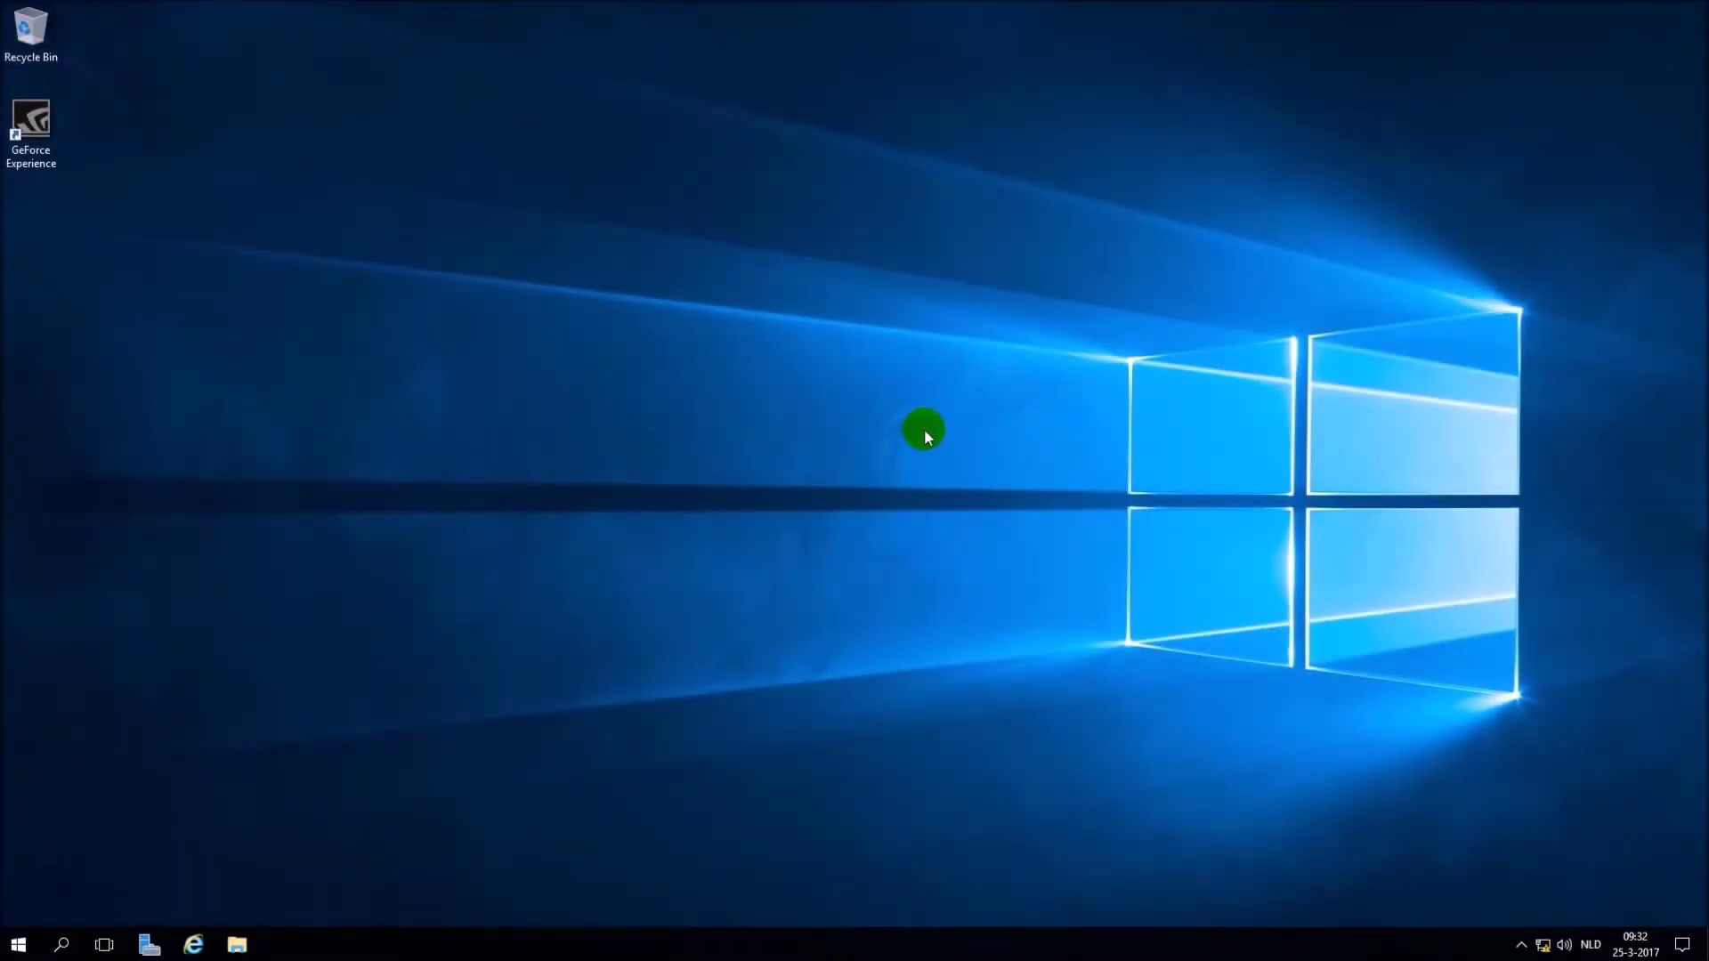
# Start the Add Roles and Features Wizard in Server Manager and advance to server role selection with Server01 as the destination server.
pyautogui.click(151, 944)
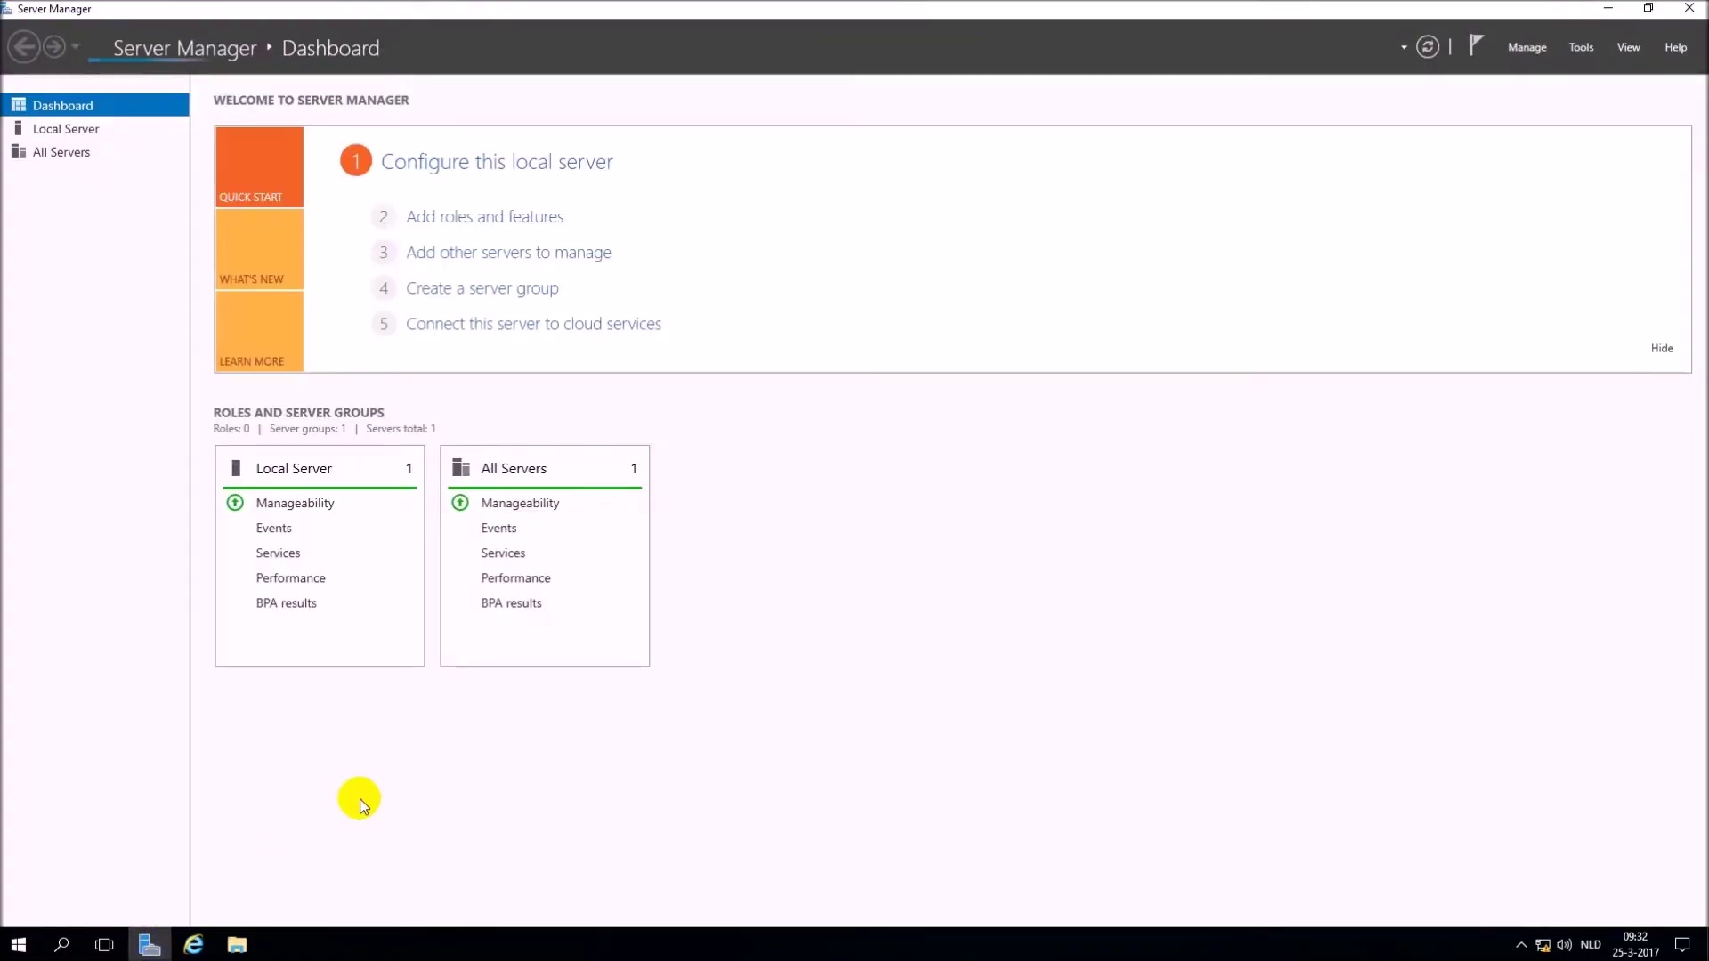
pyautogui.click(1530, 49)
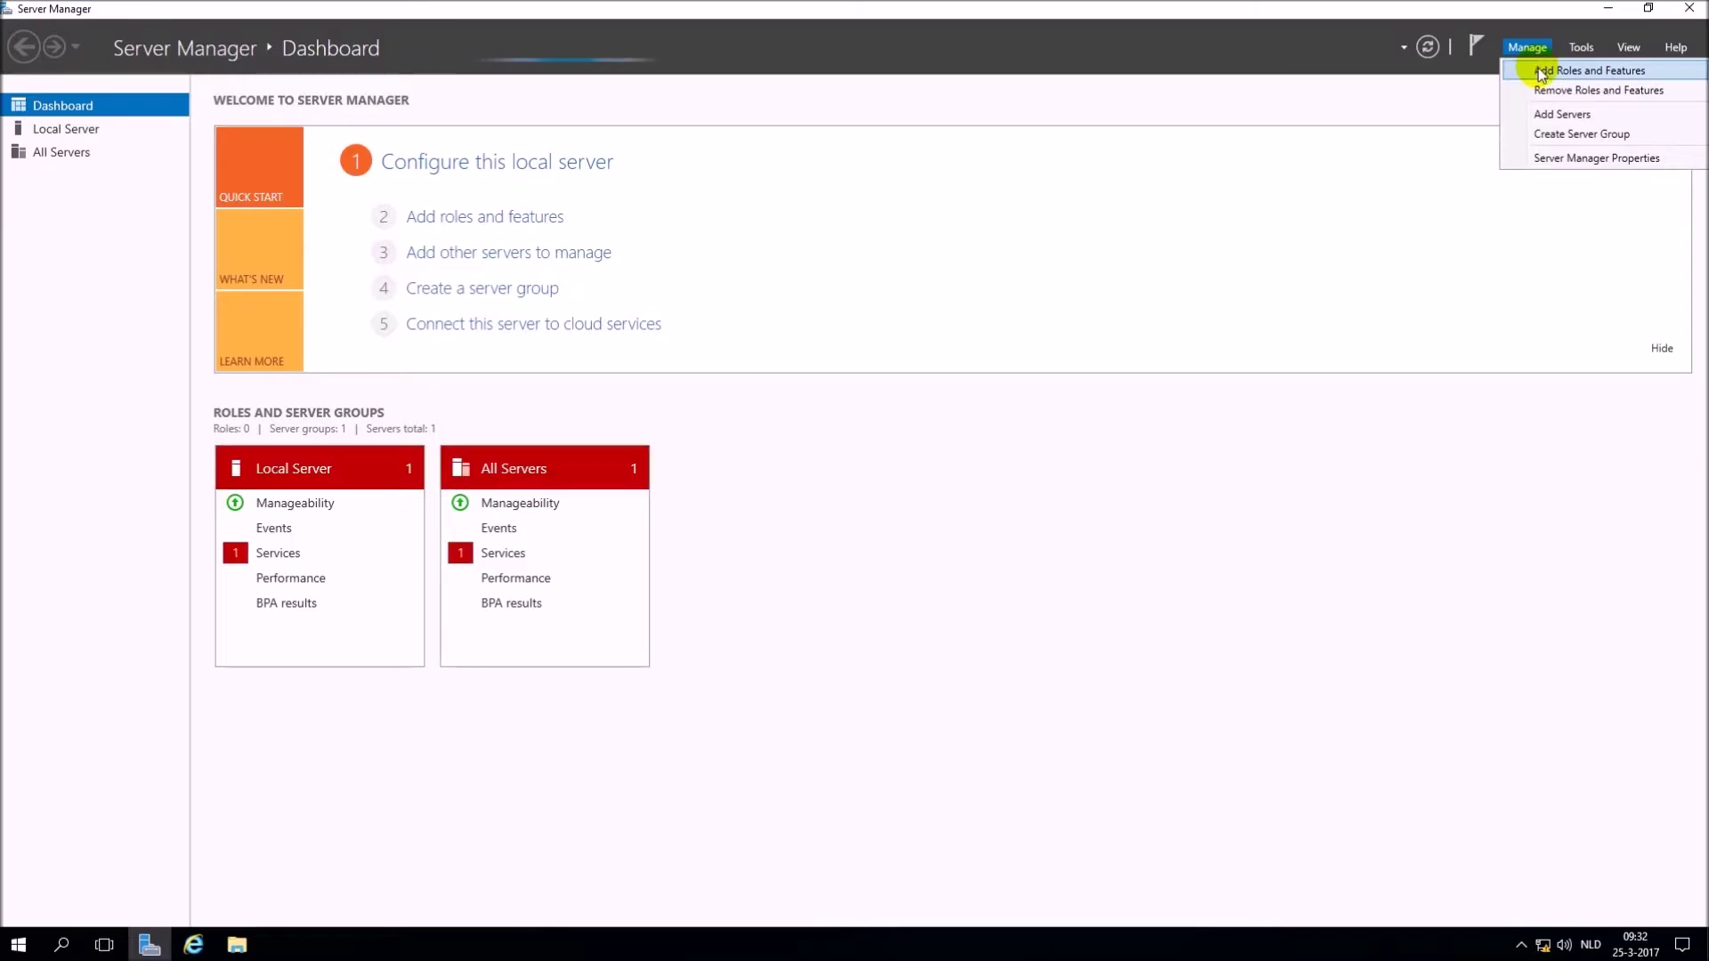
pyautogui.click(1543, 72)
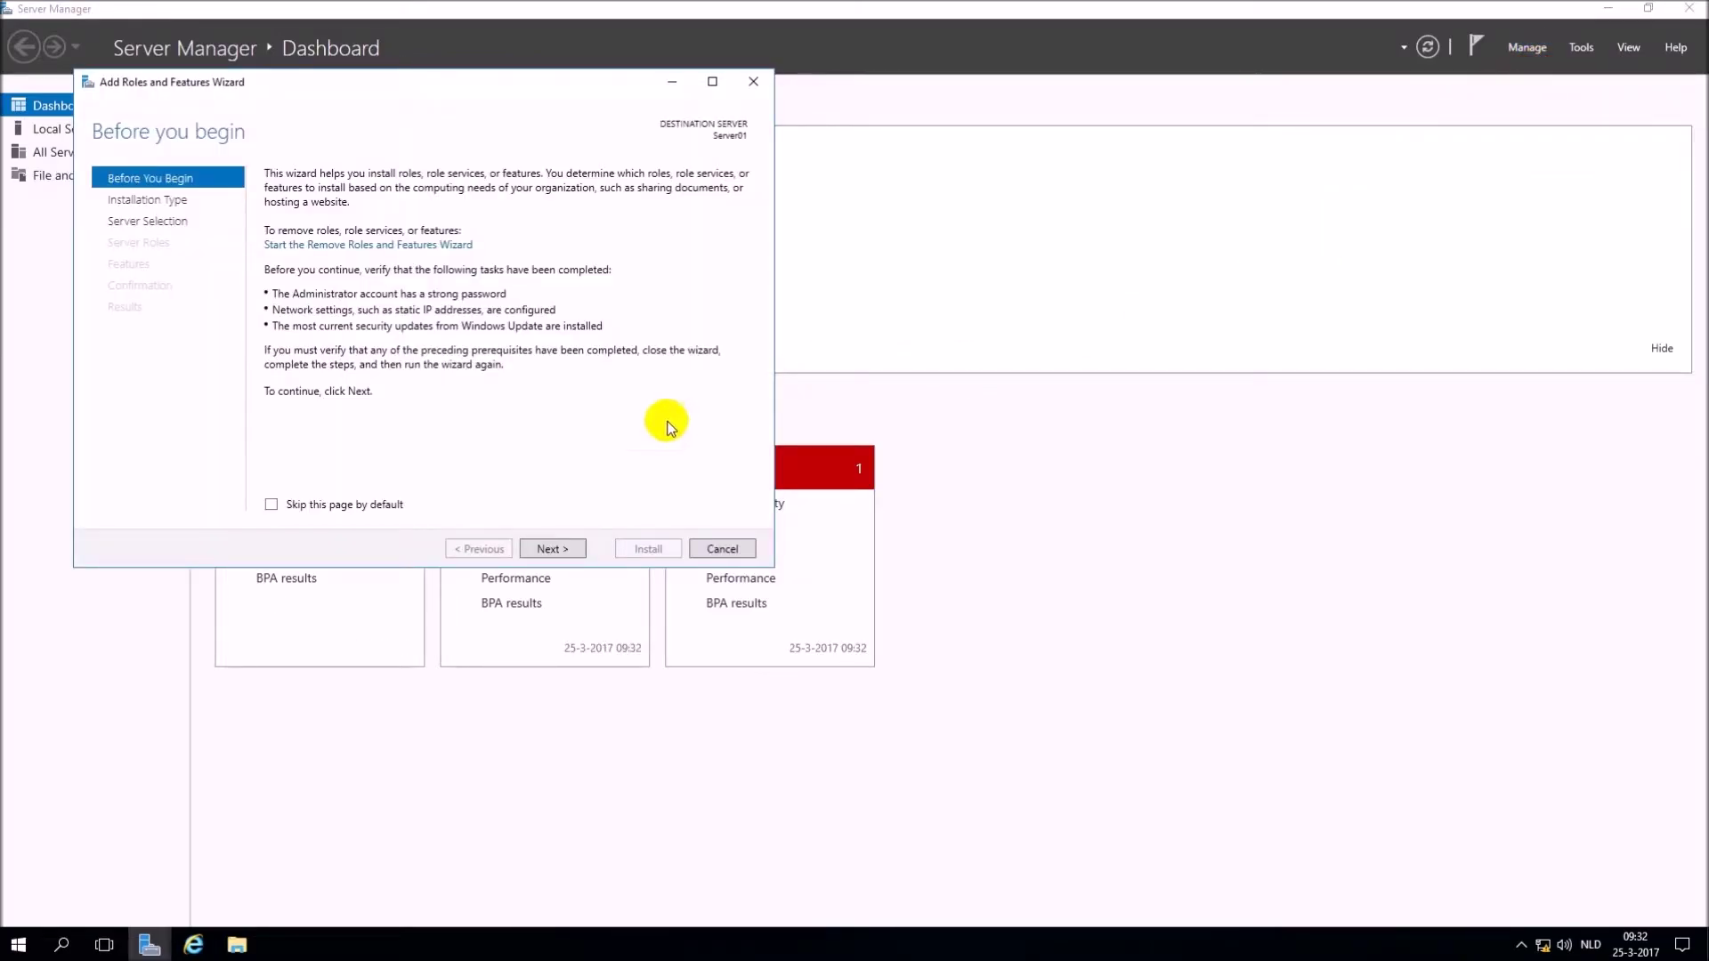
pyautogui.click(565, 544)
pyautogui.click(567, 549)
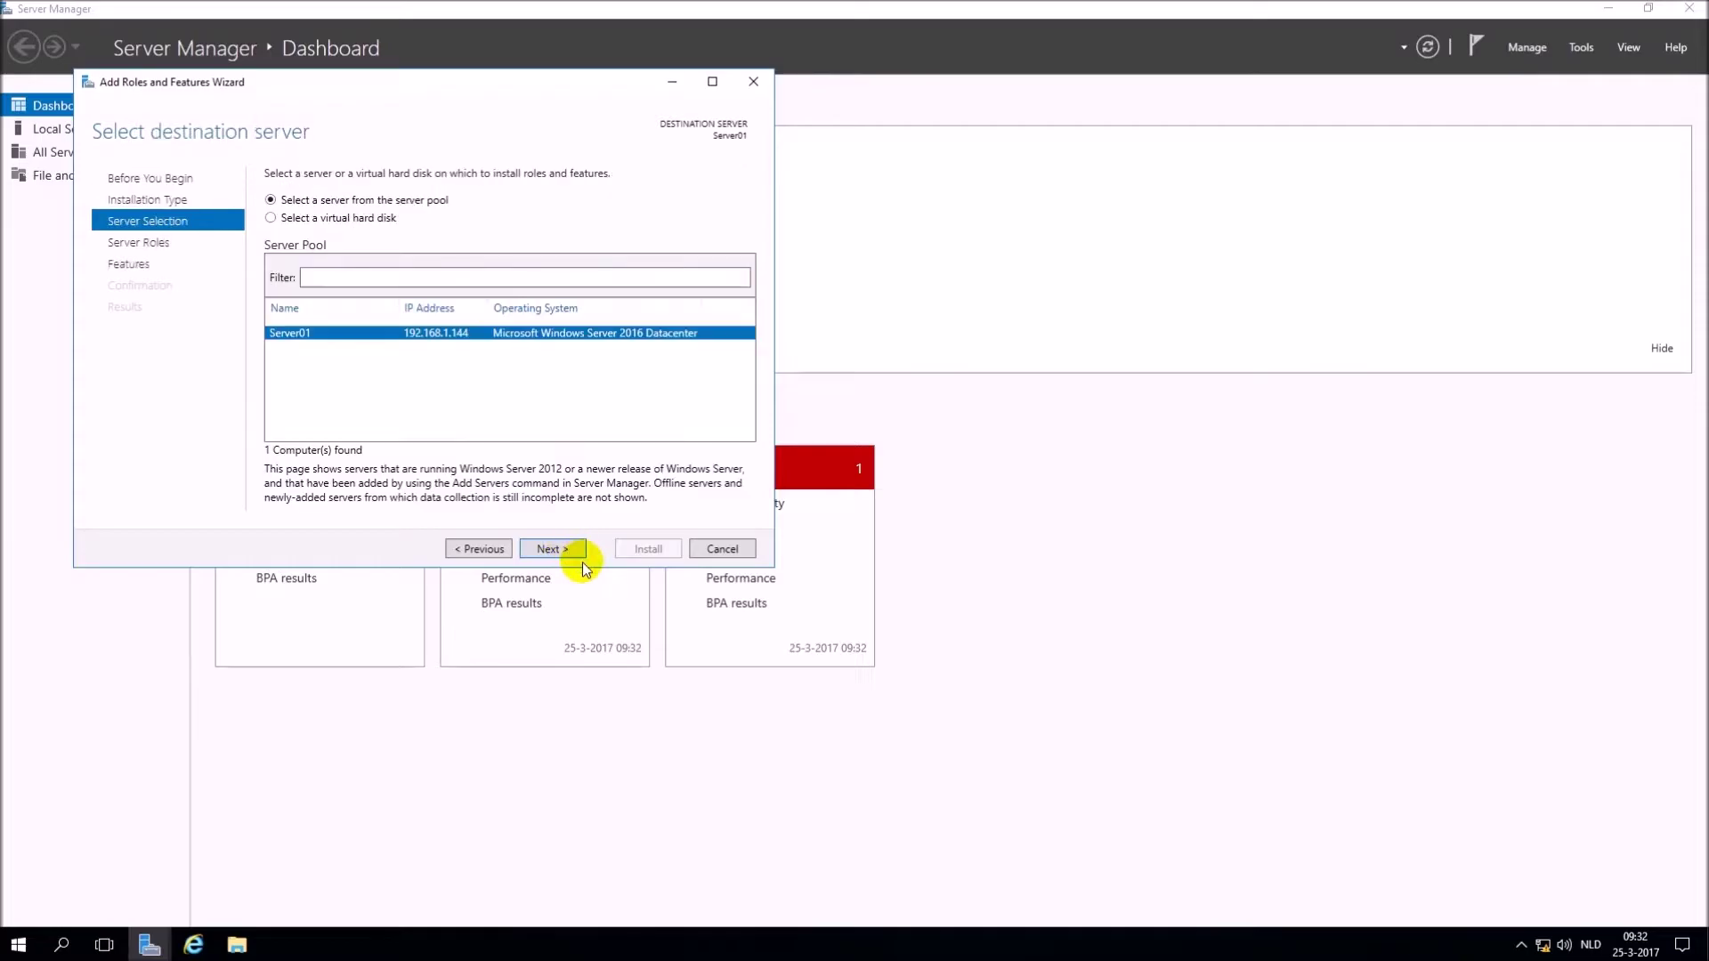
pyautogui.click(574, 552)
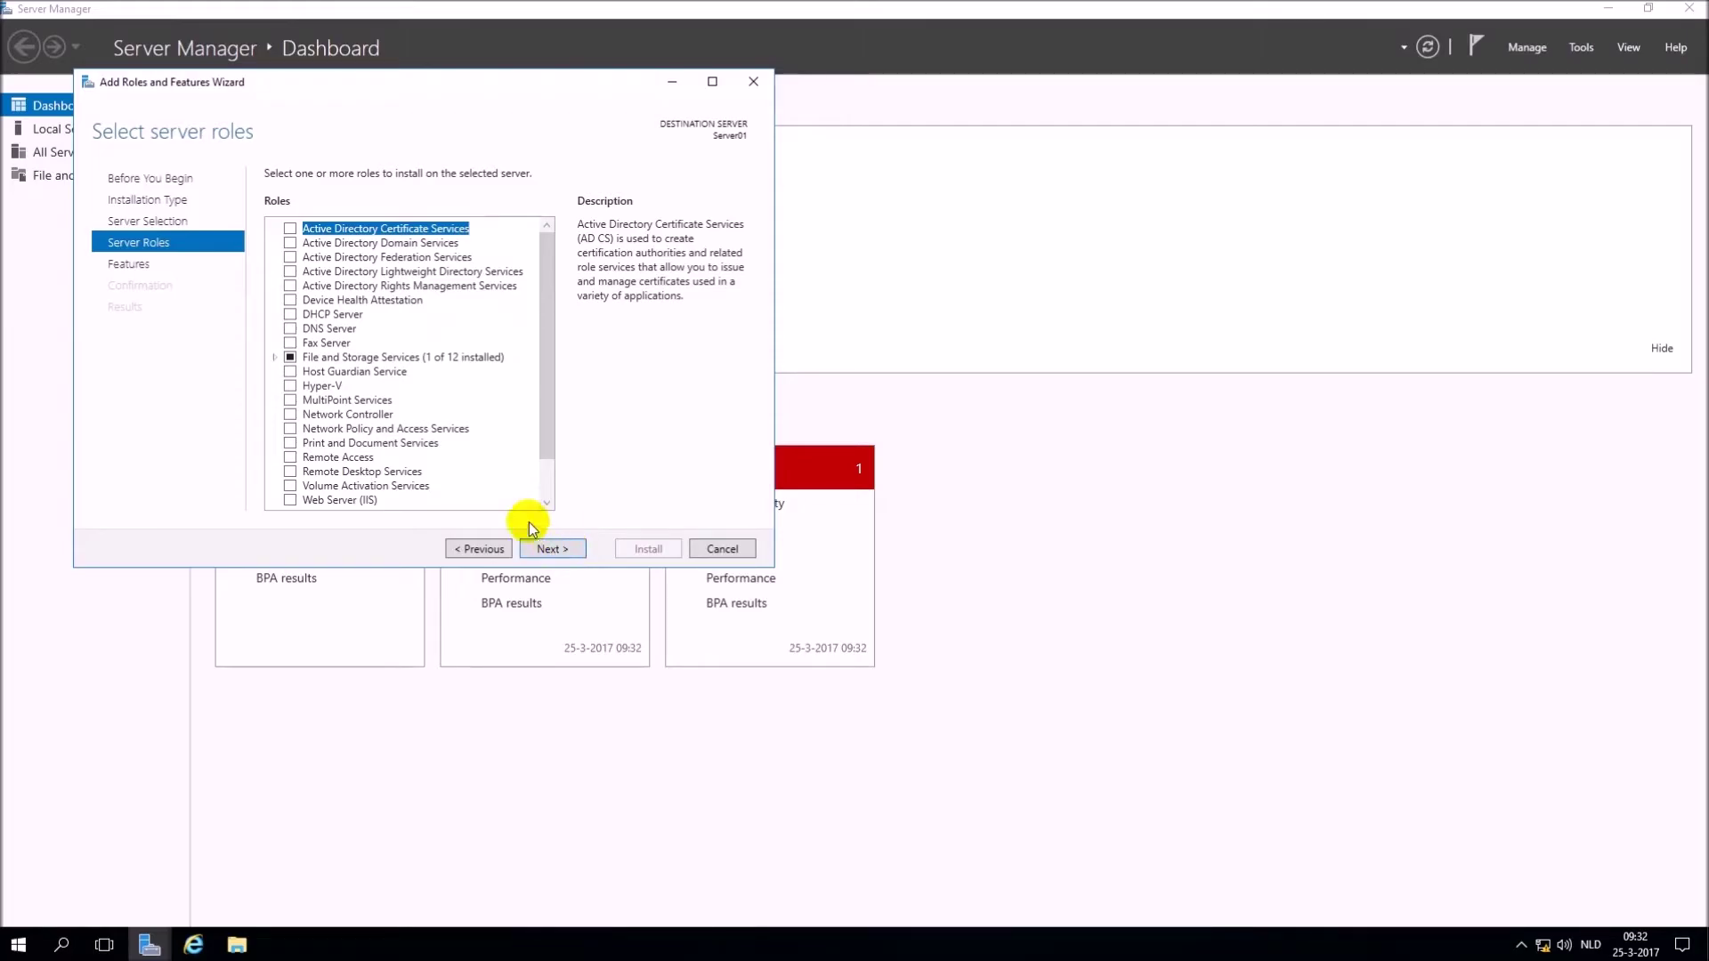
# Select the Active Directory Domain Services and DNS Server roles, adding the required features and management tools for each.
pyautogui.click(296, 243)
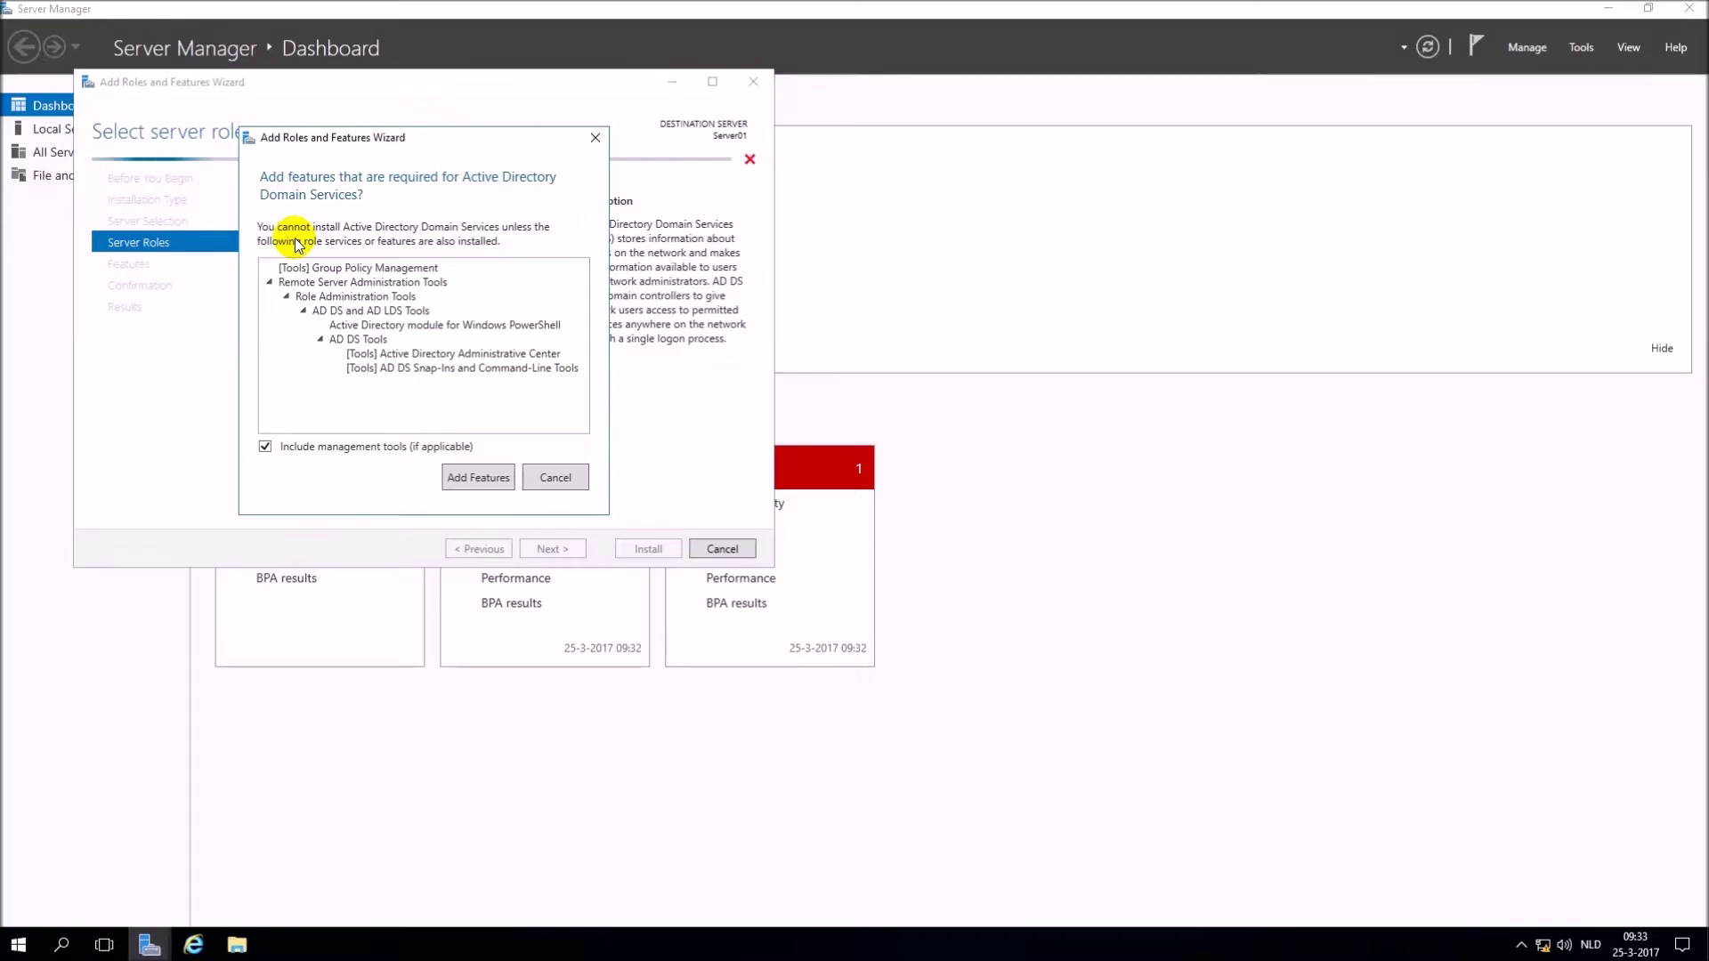
pyautogui.click(472, 474)
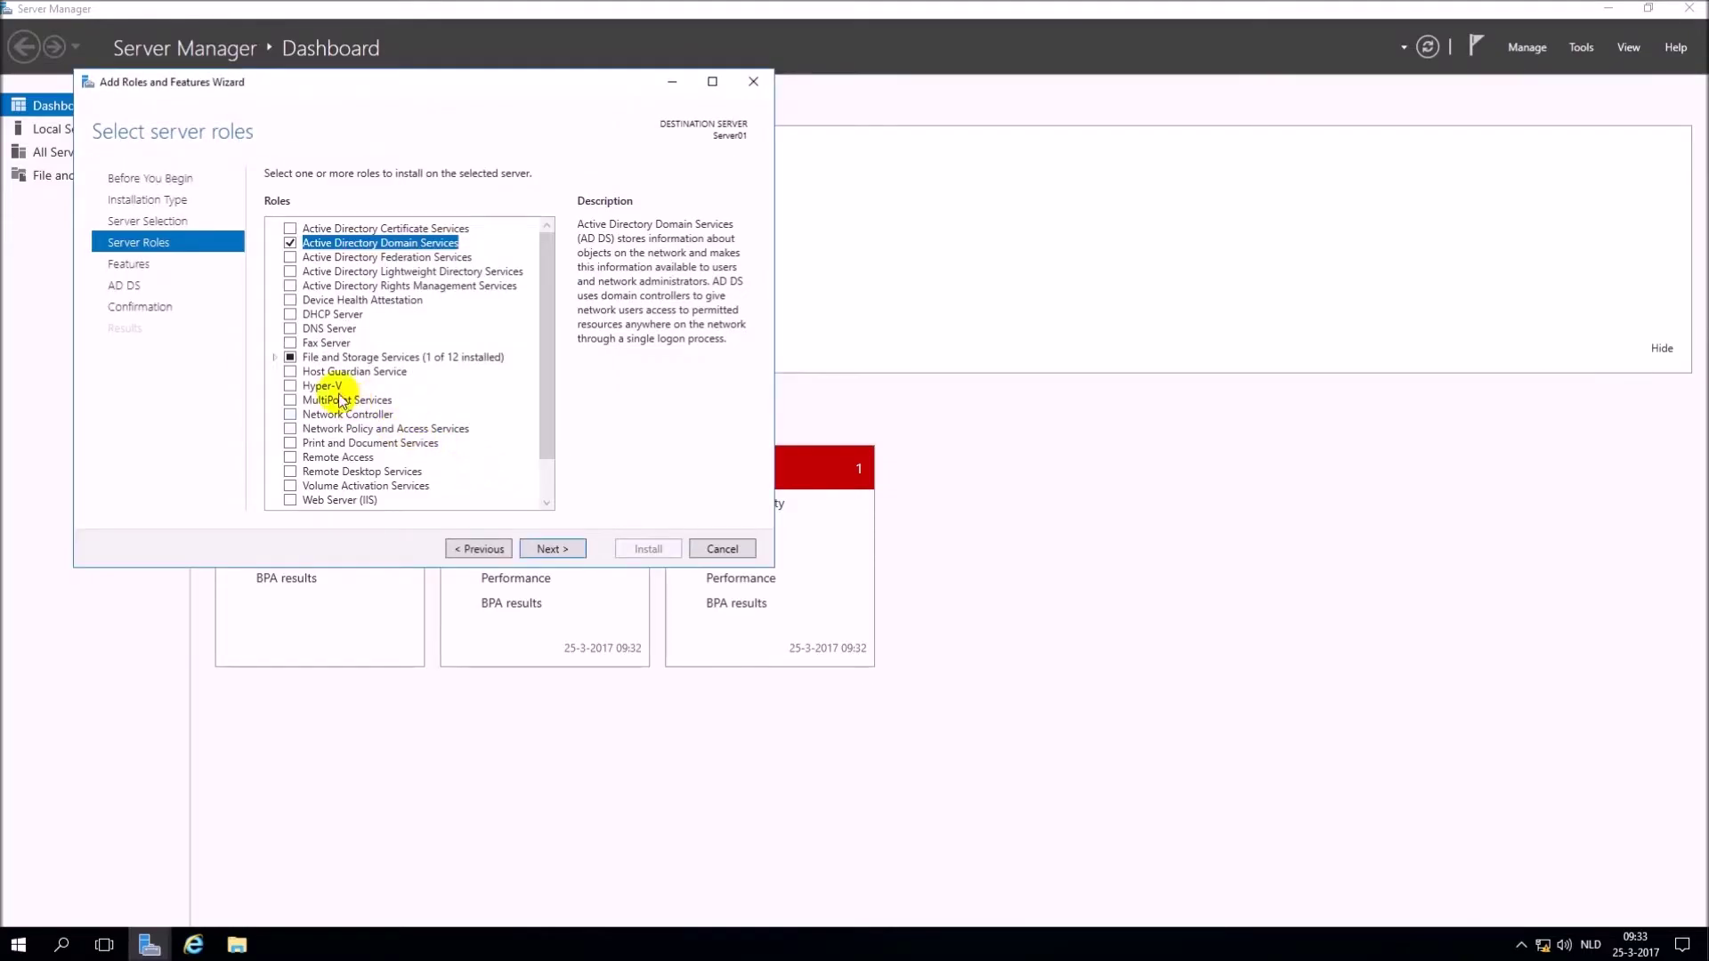
pyautogui.click(291, 330)
pyautogui.click(454, 467)
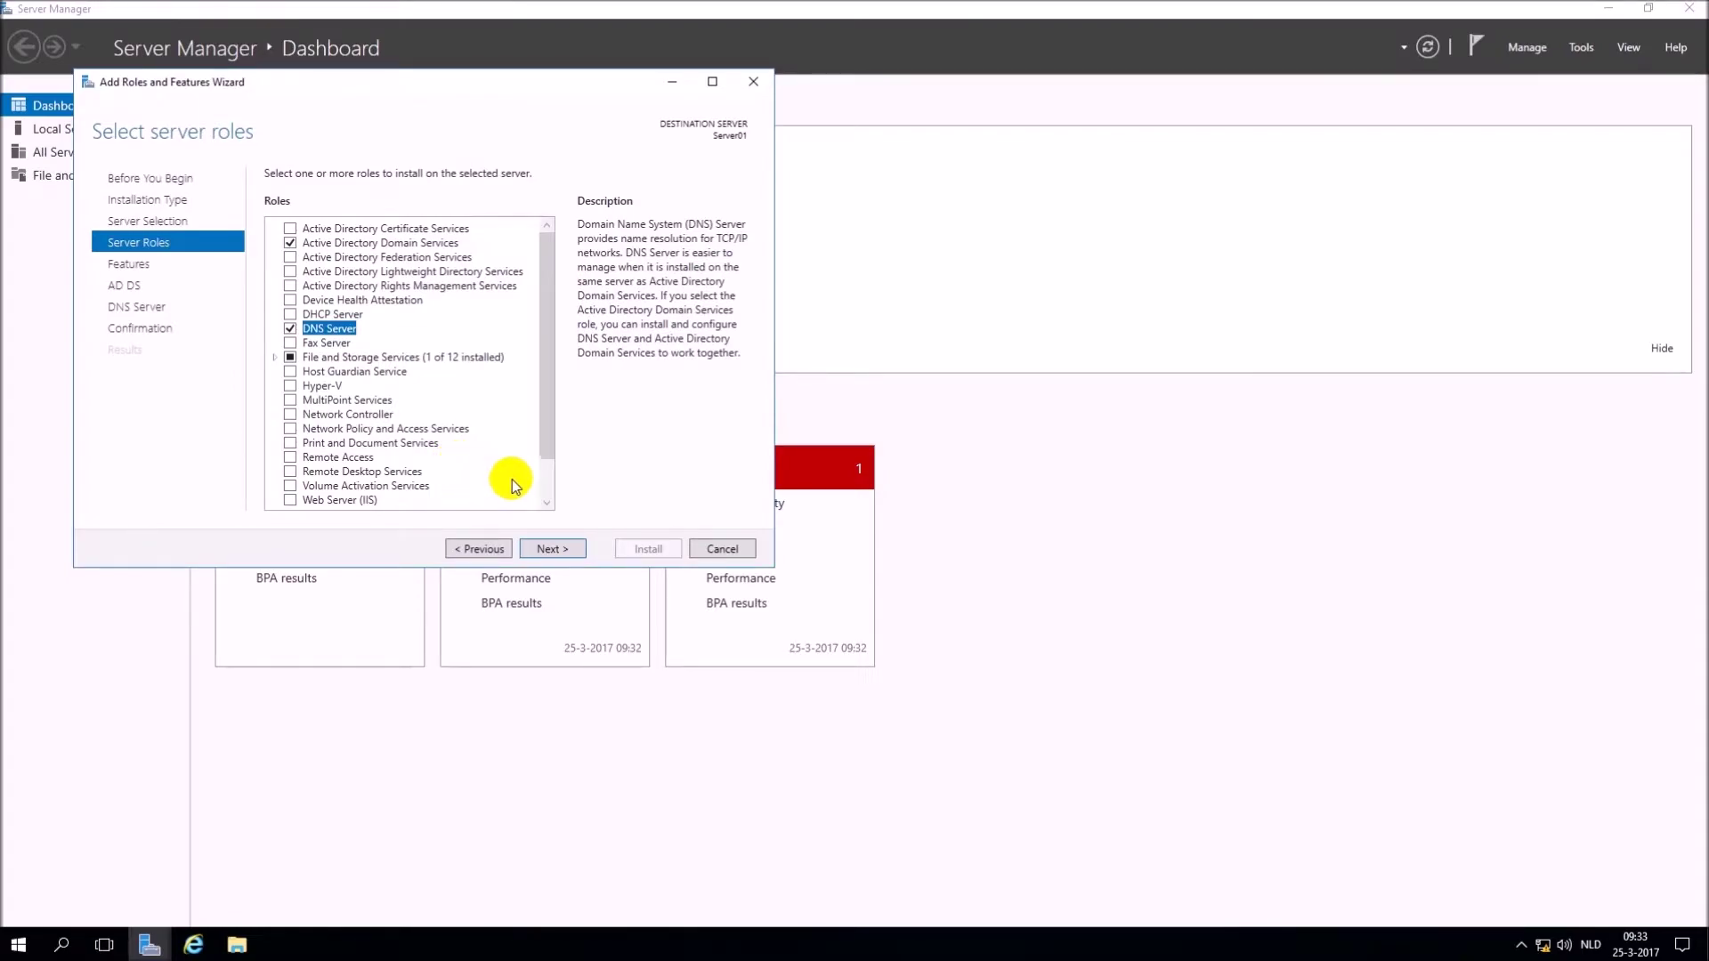
# Keep the default features, allow automatic restart of the destination server, install the selected roles, and close the wizard.
pyautogui.click(583, 550)
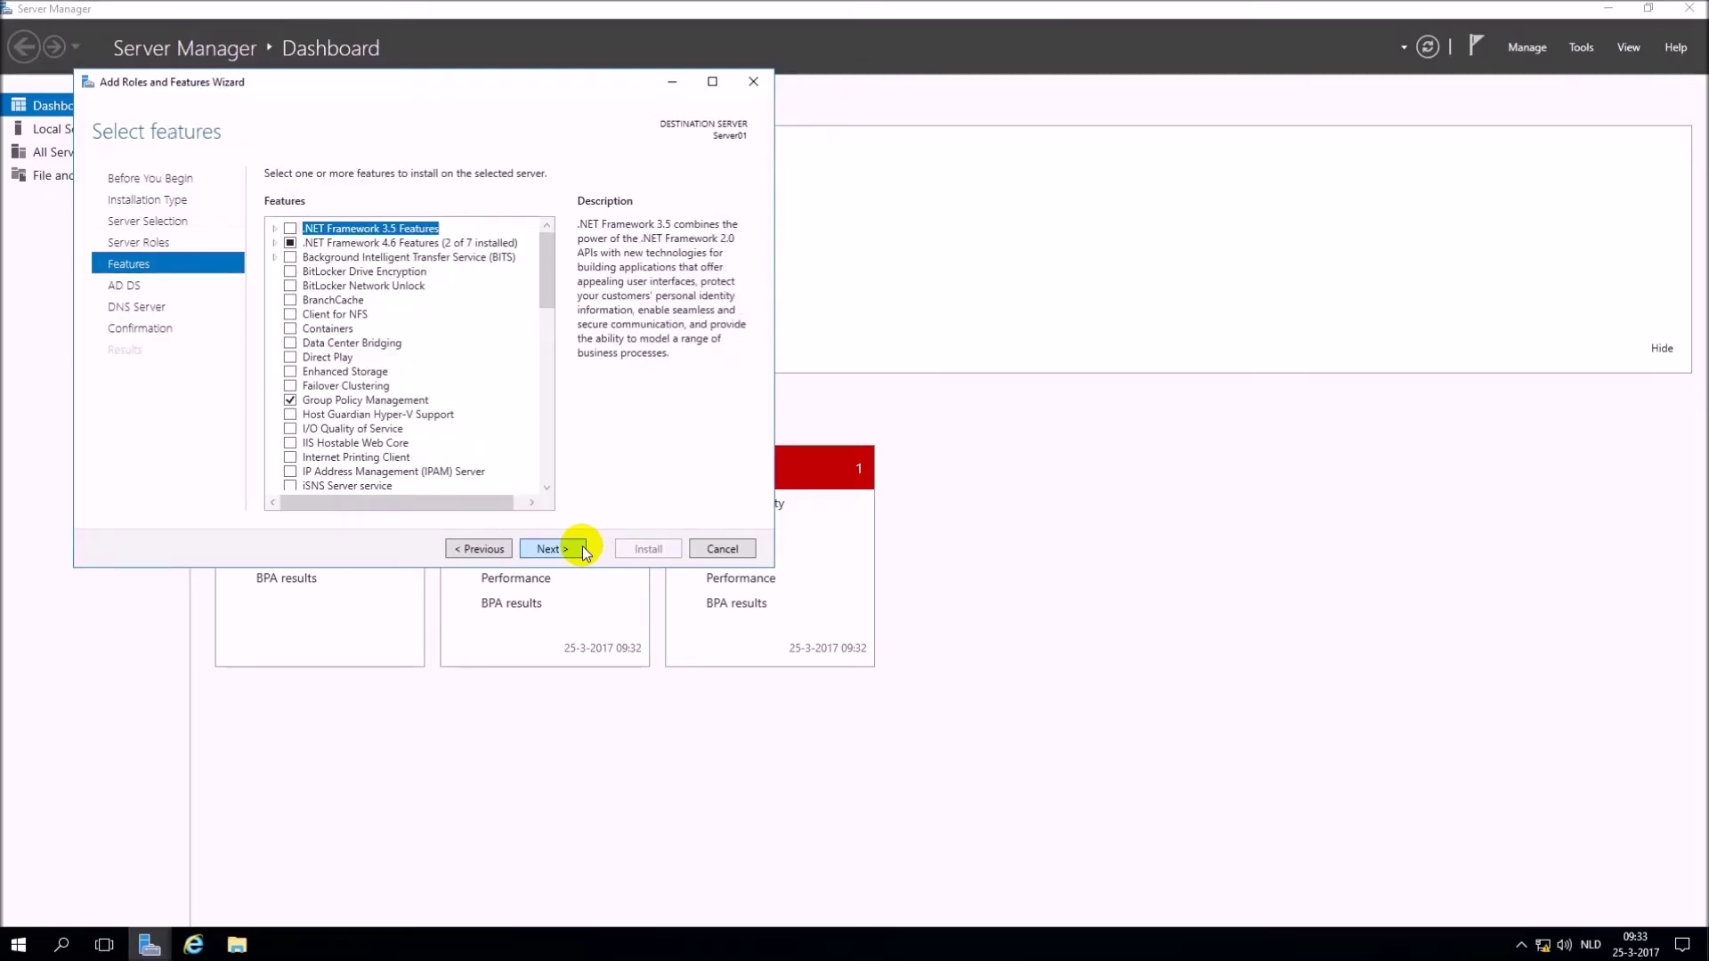
pyautogui.click(583, 551)
pyautogui.click(583, 550)
pyautogui.click(583, 550)
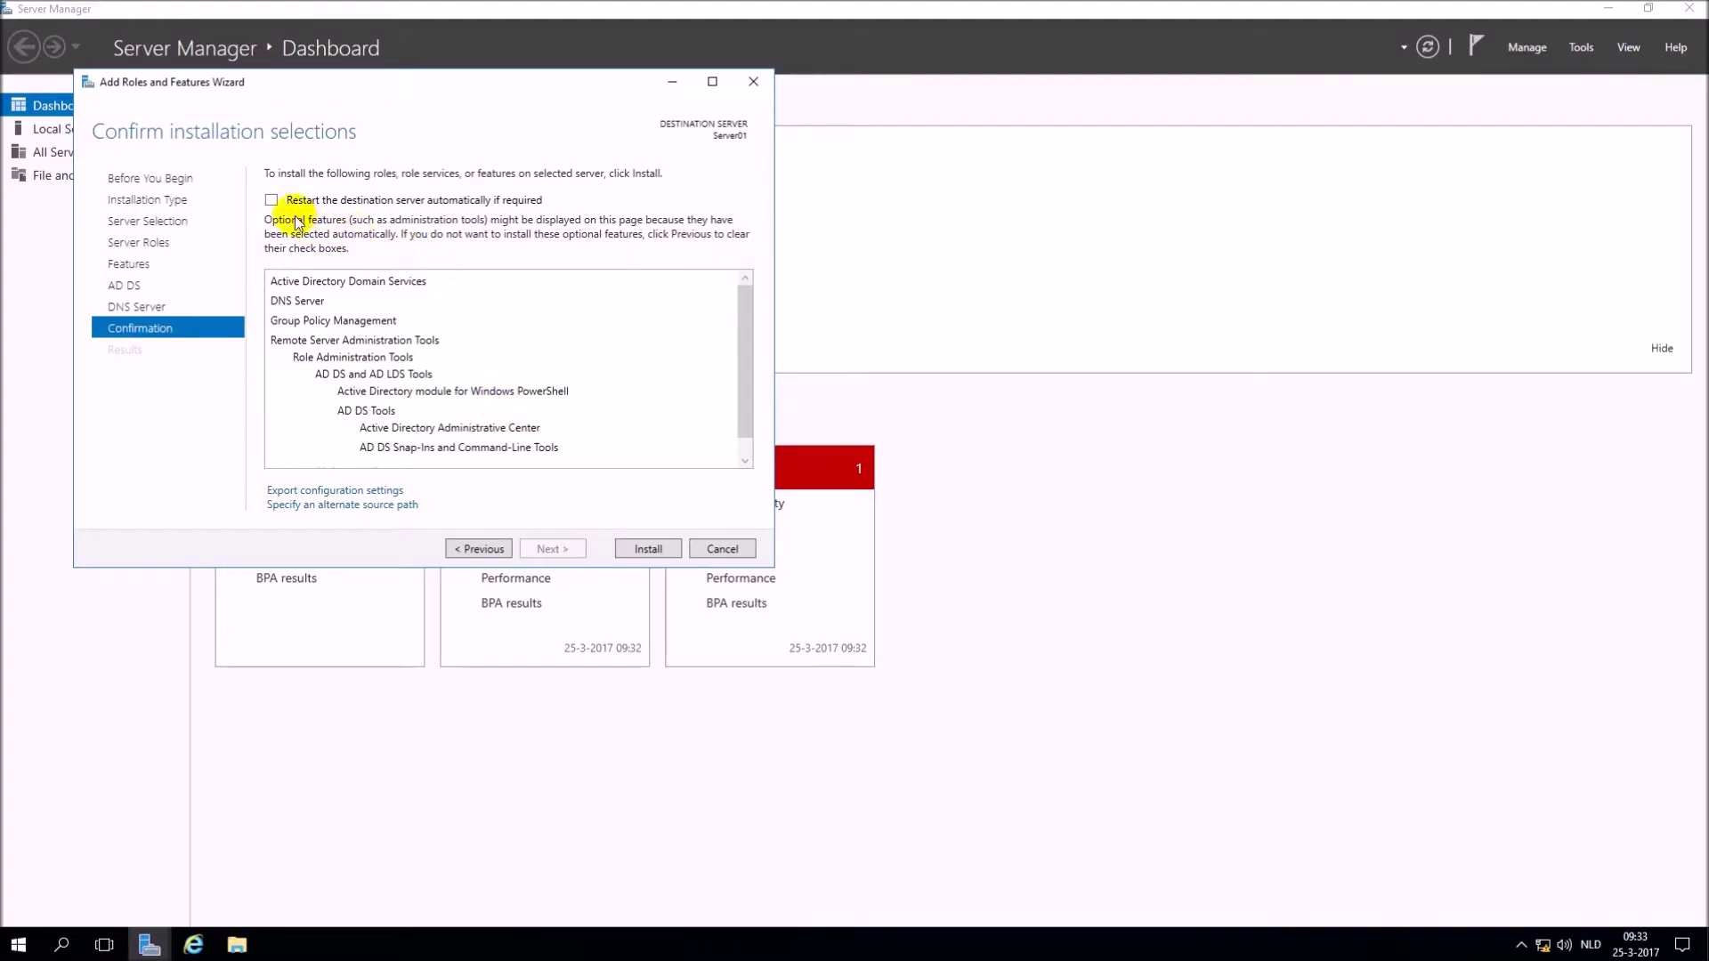
pyautogui.click(272, 201)
pyautogui.click(655, 542)
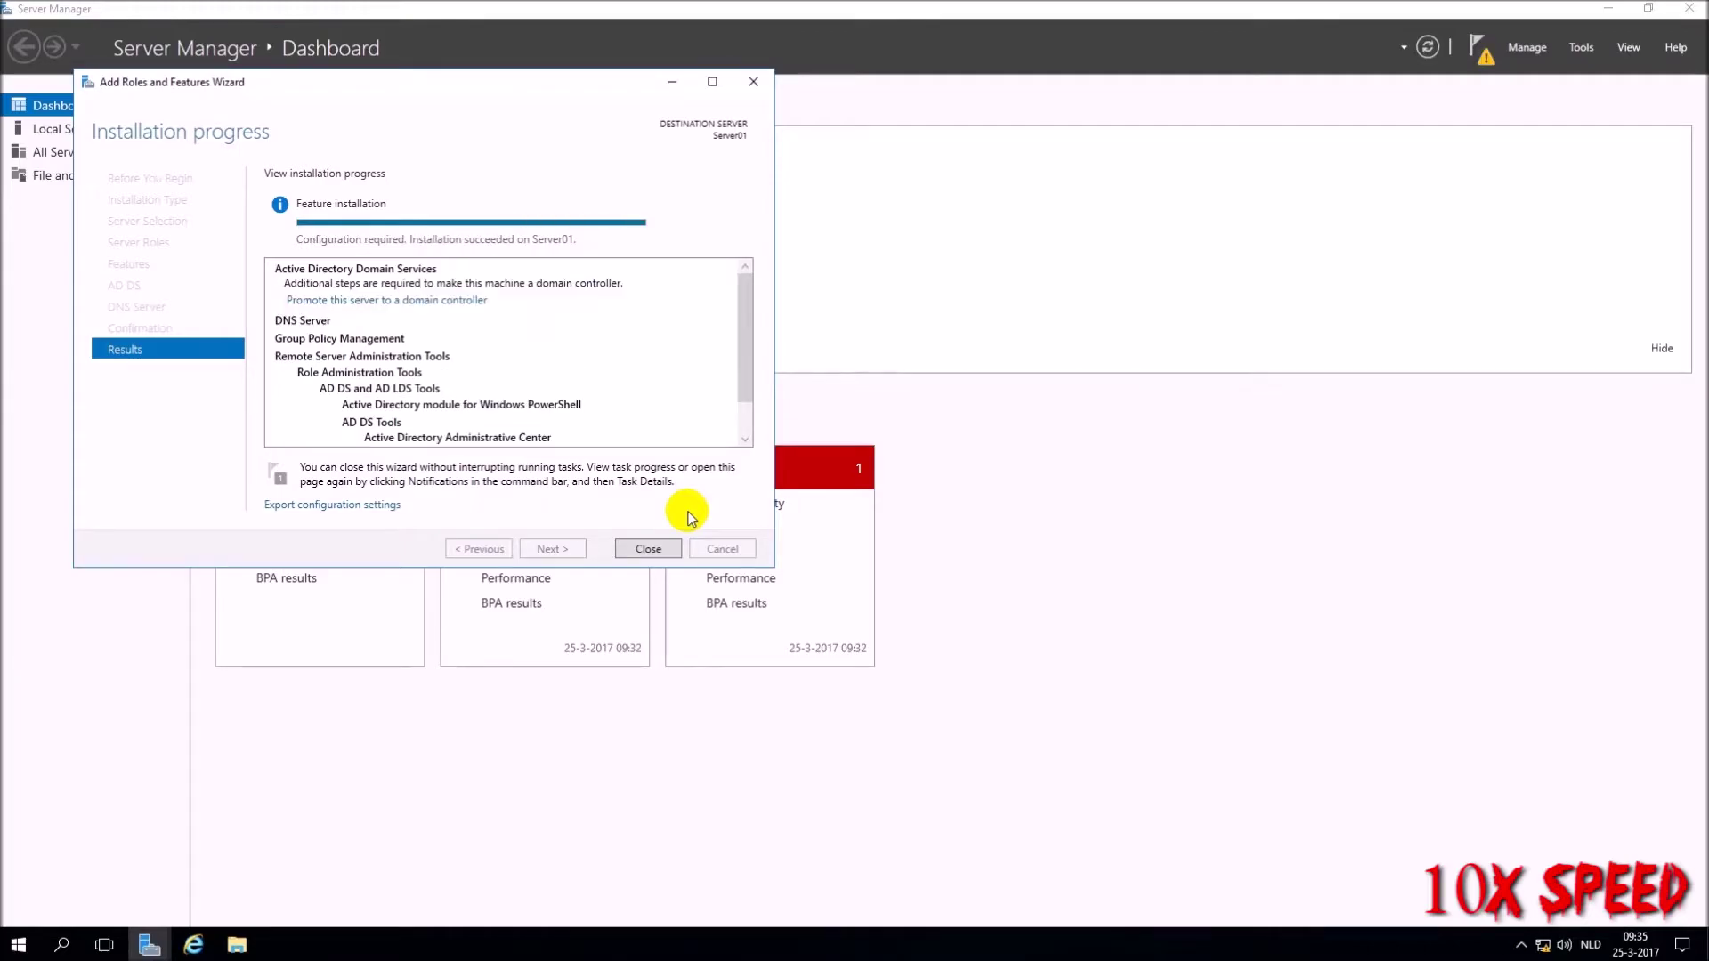
pyautogui.click(650, 548)
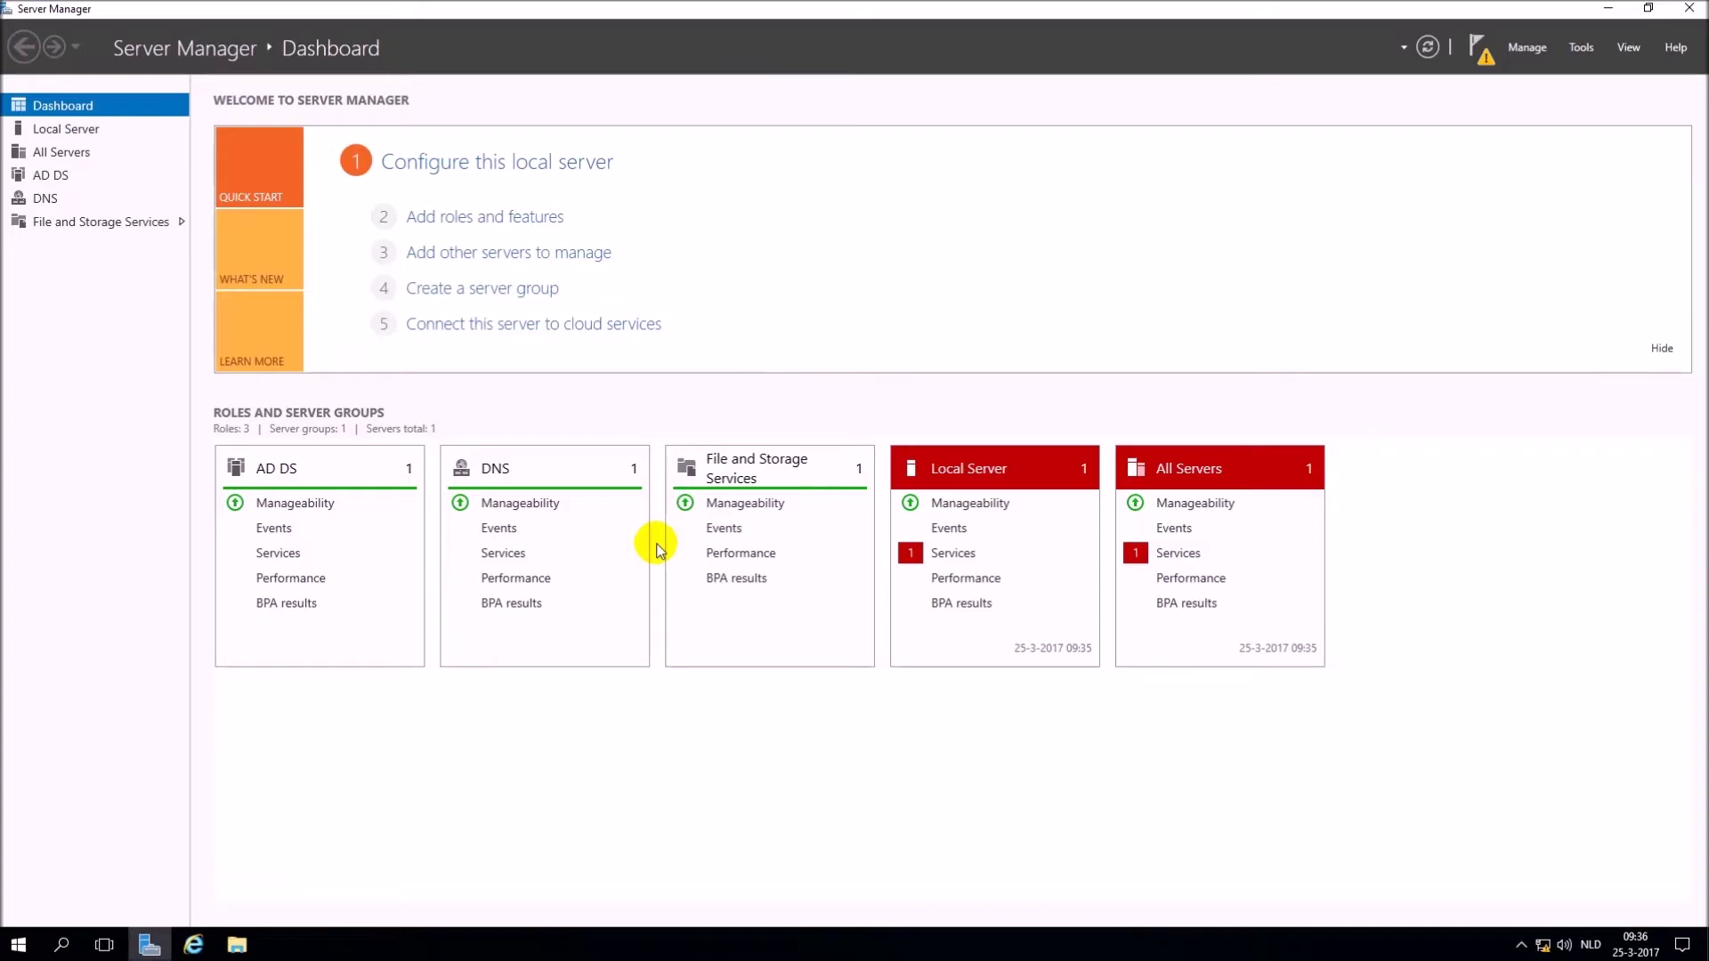
# Start promoting the server to a domain controller, adding a new forest with the root domain name spooky.local.
pyautogui.click(1480, 55)
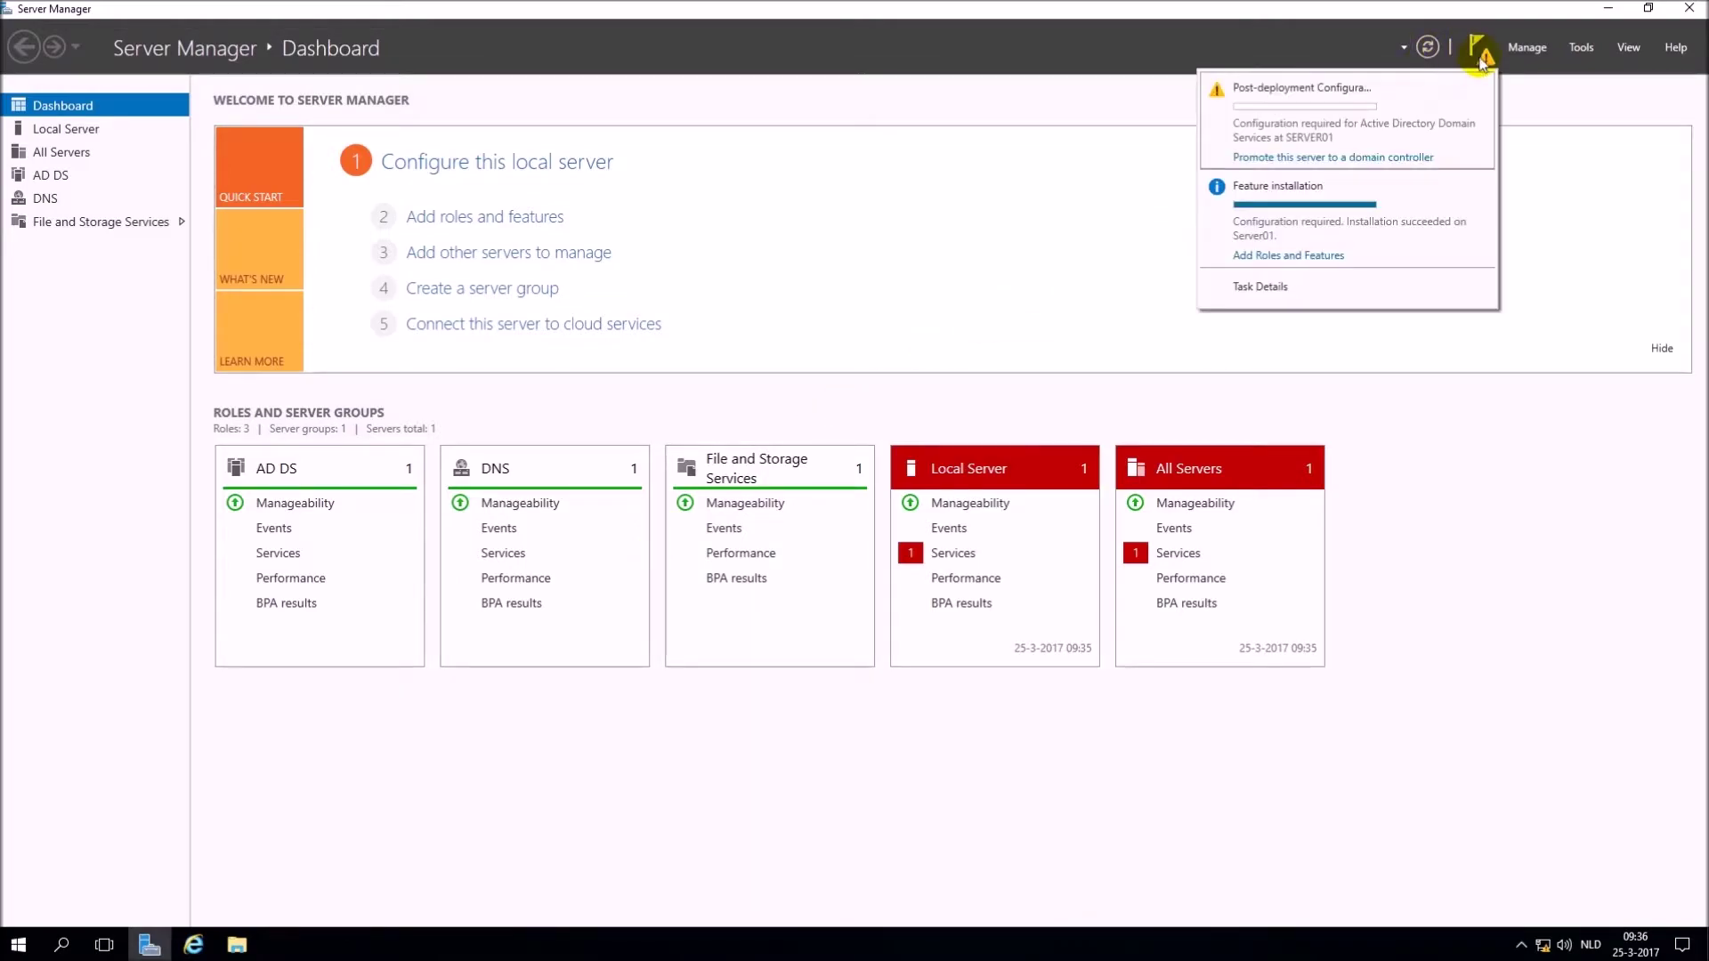
pyautogui.click(1362, 157)
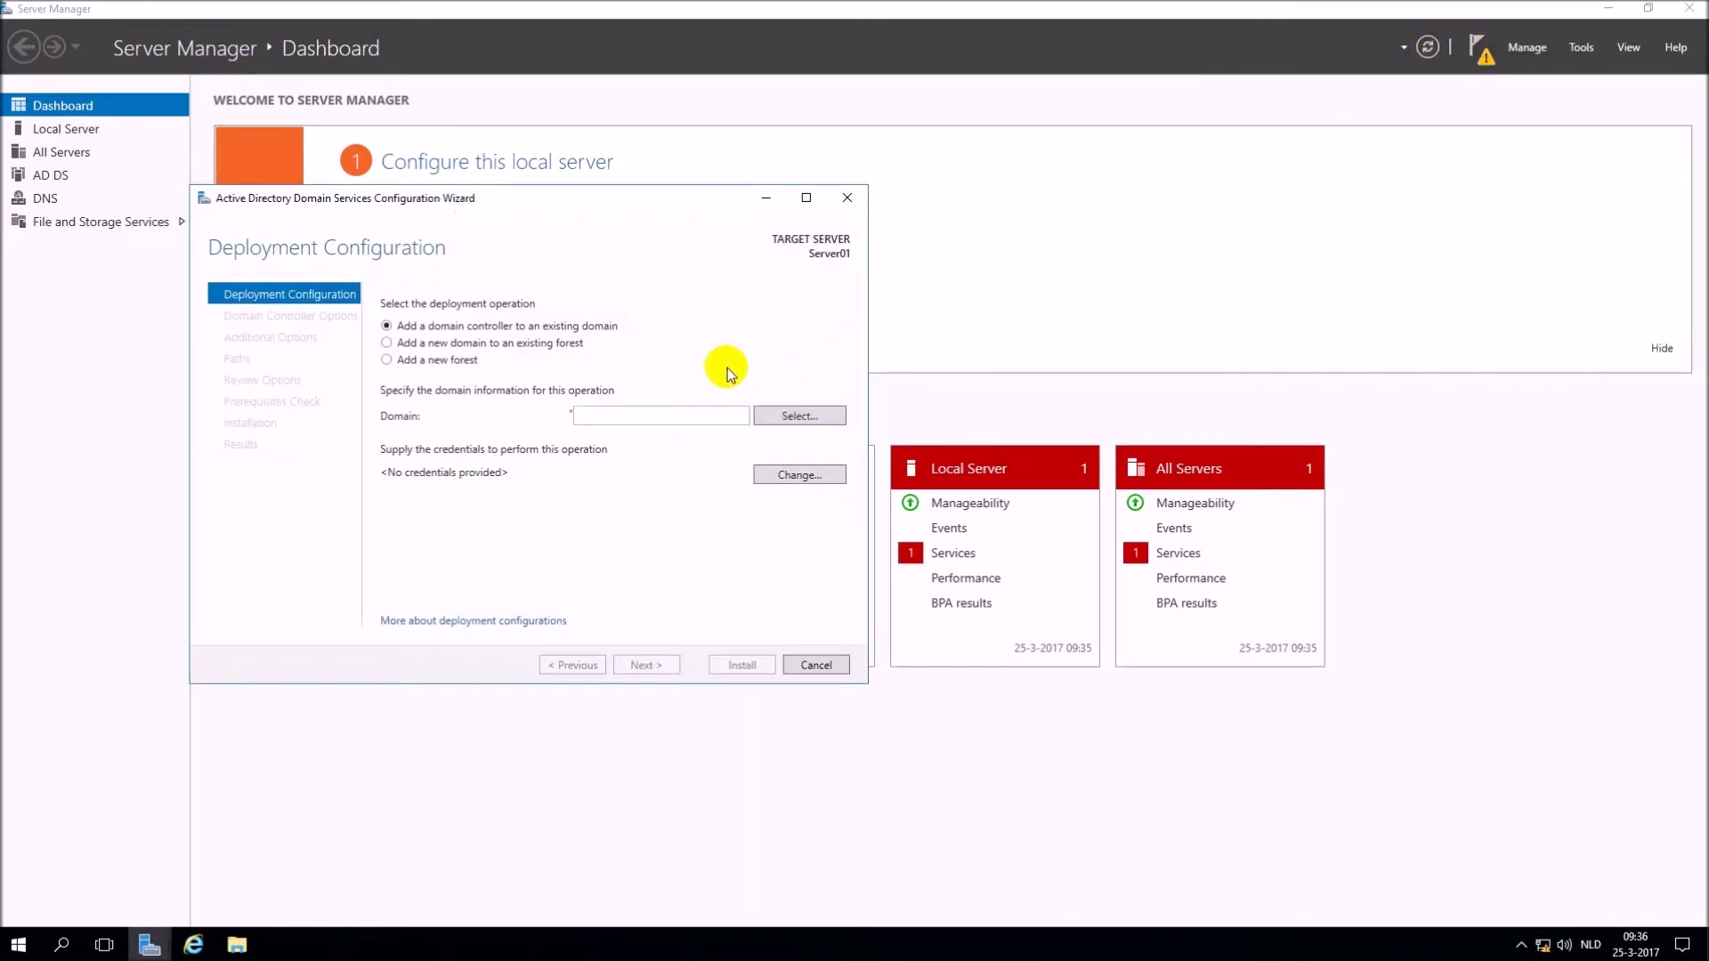
pyautogui.click(456, 360)
pyautogui.click(592, 409)
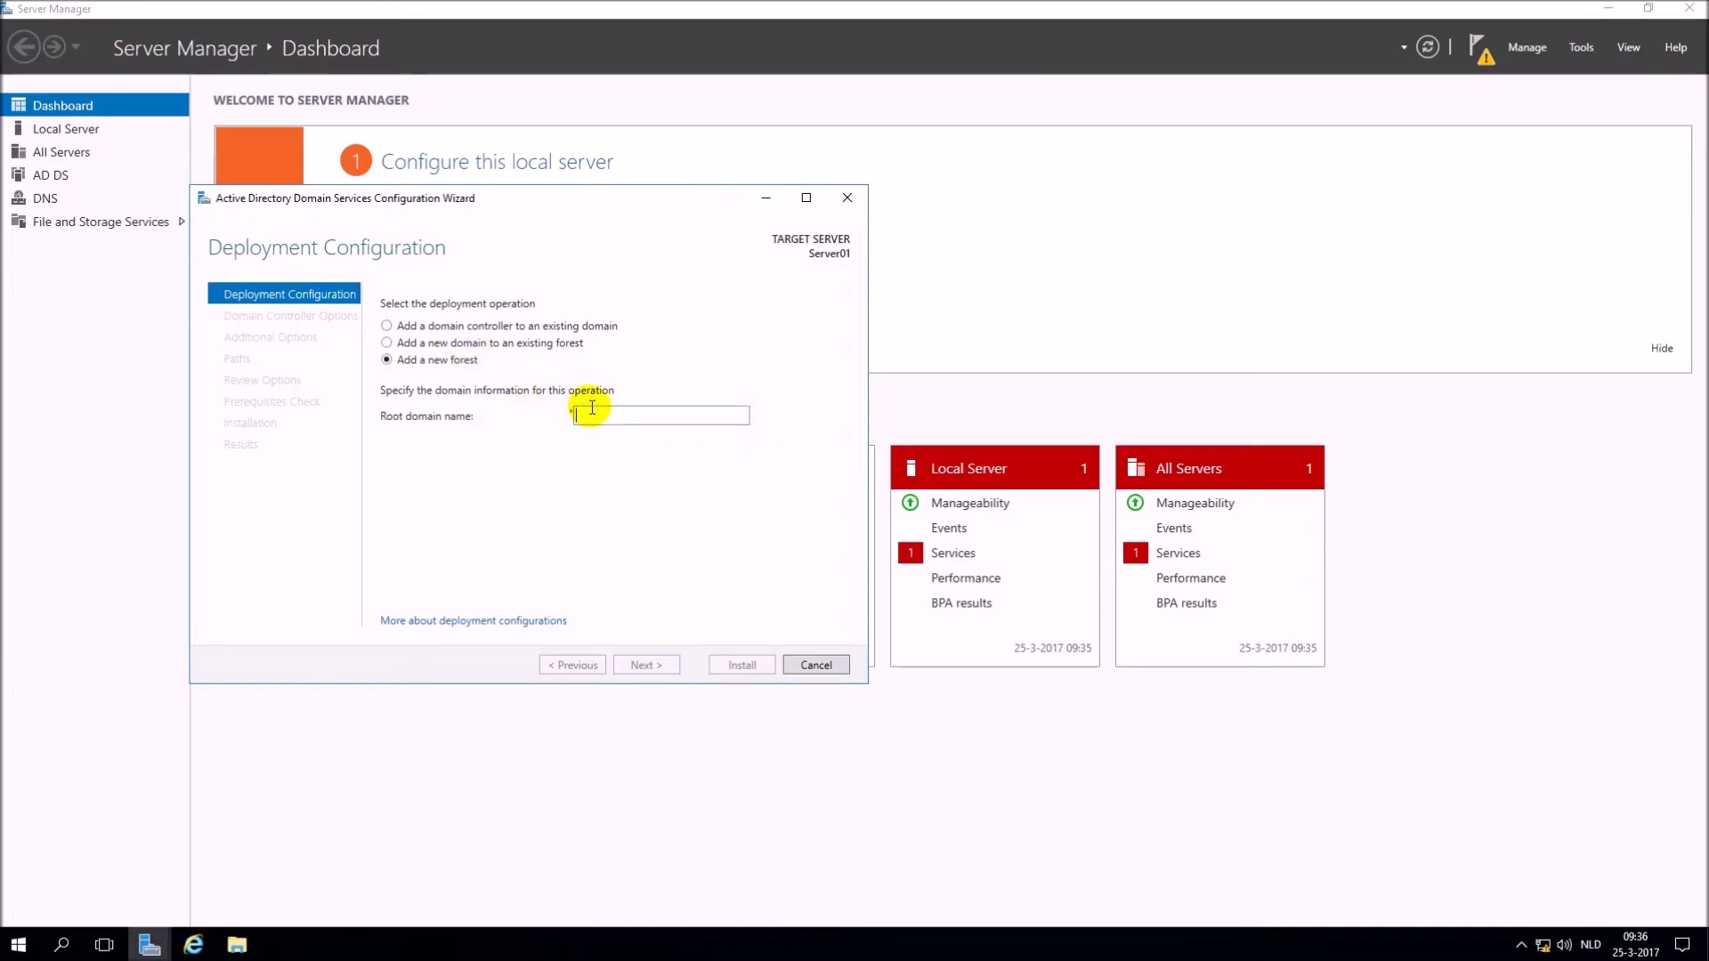
pyautogui.write('sp')
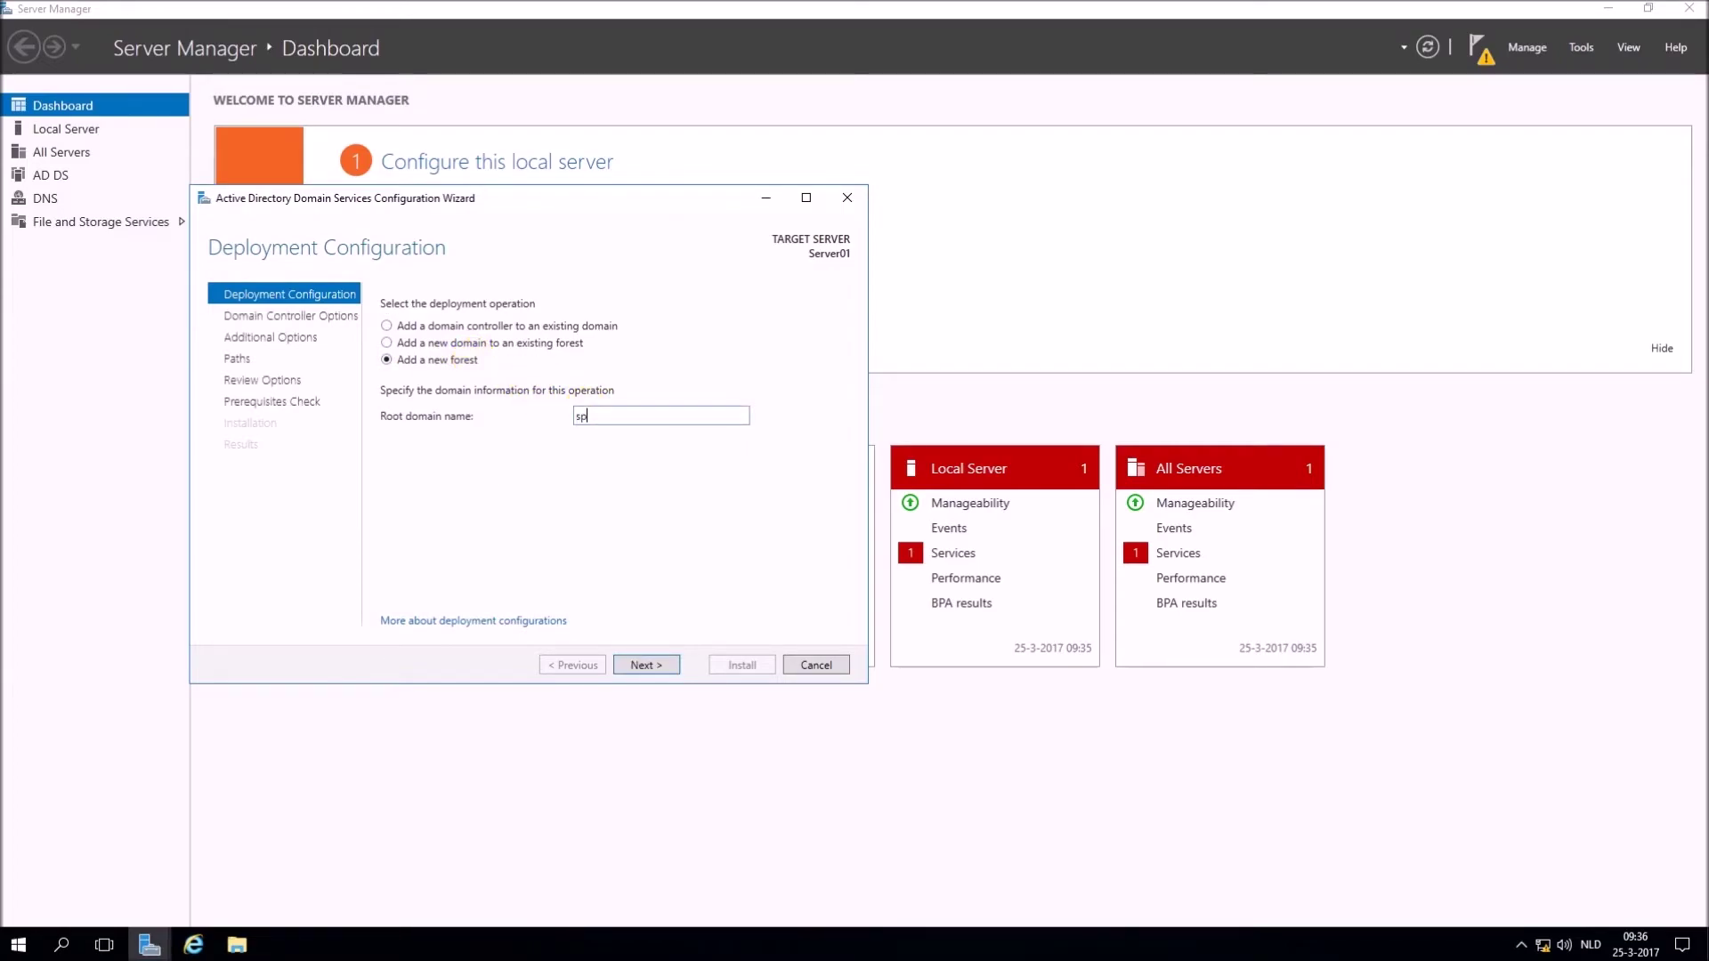
pyautogui.write('ooky.local')
pyautogui.click(658, 667)
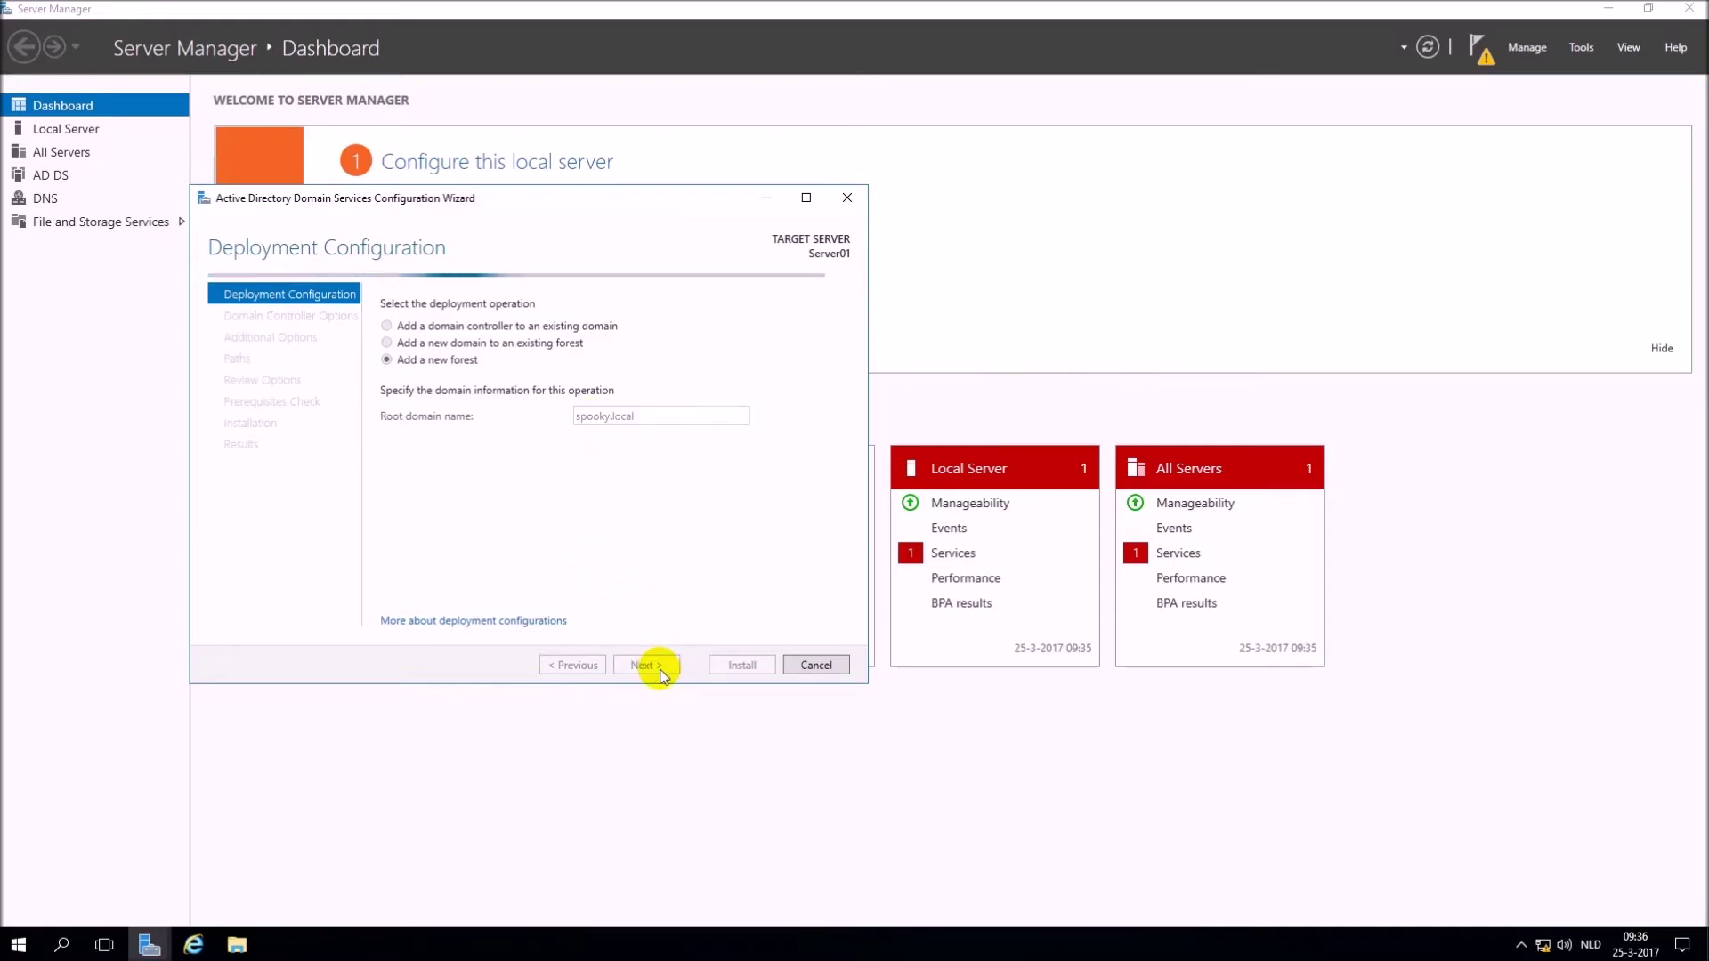
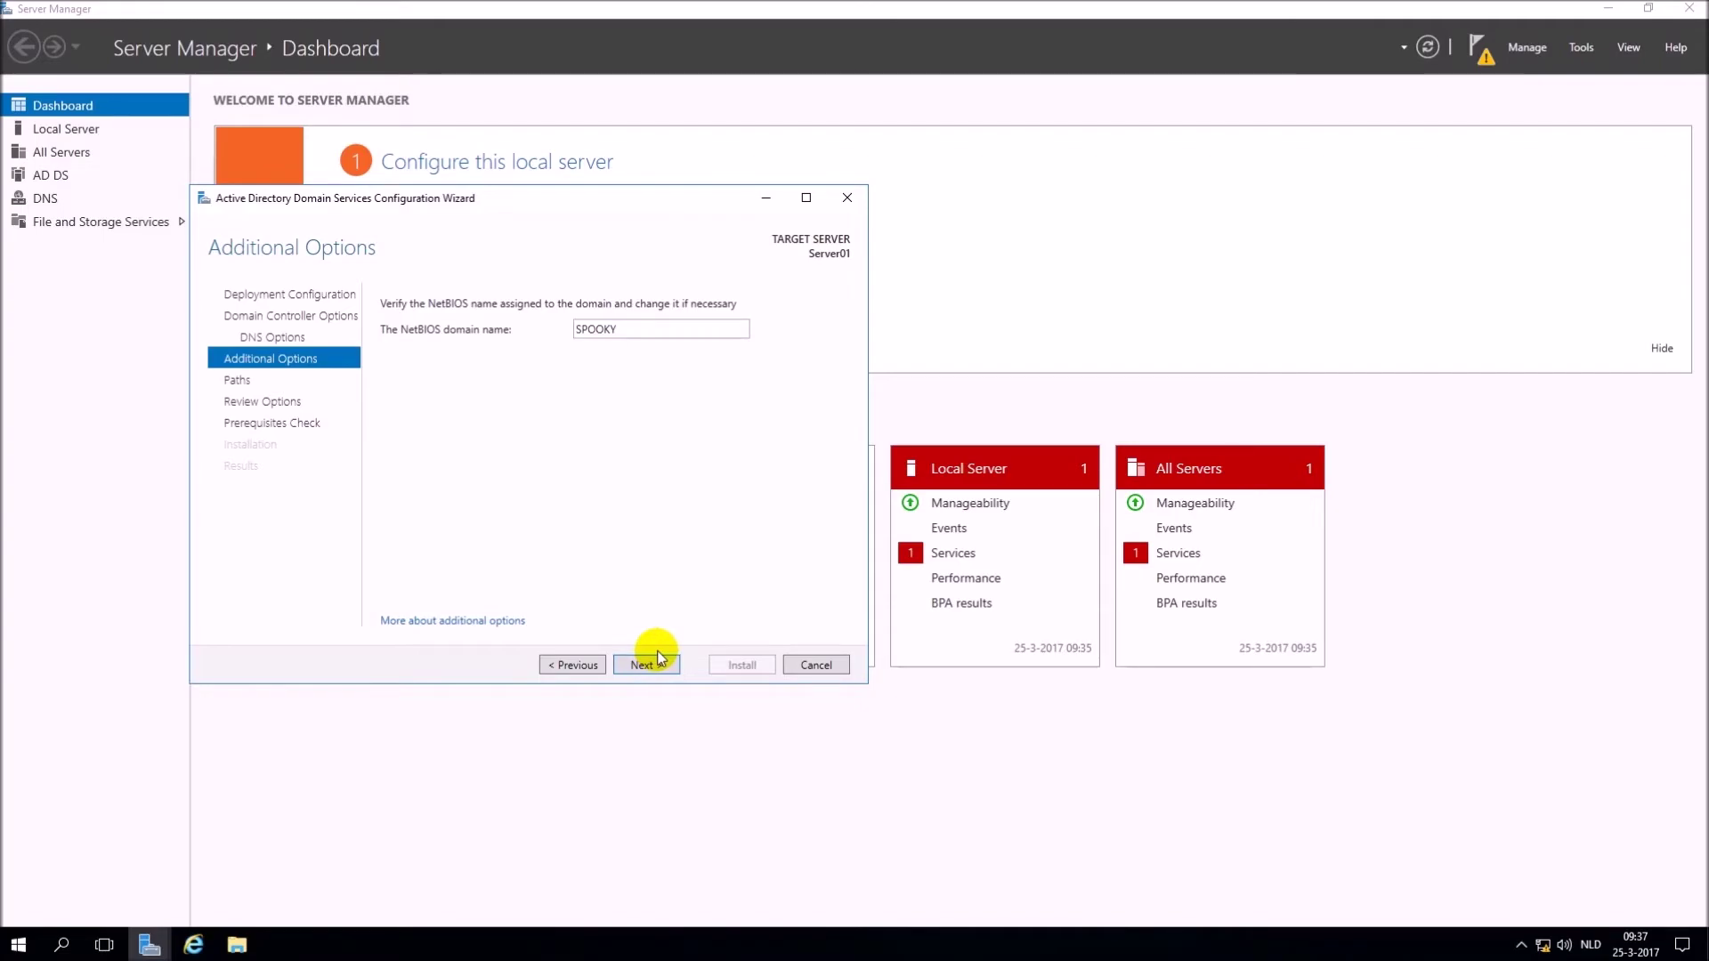
# Accept the NetBIOS name SPOOKY and the default AD DS paths, then install the domain controller configuration and let the server restart.
pyautogui.click(657, 665)
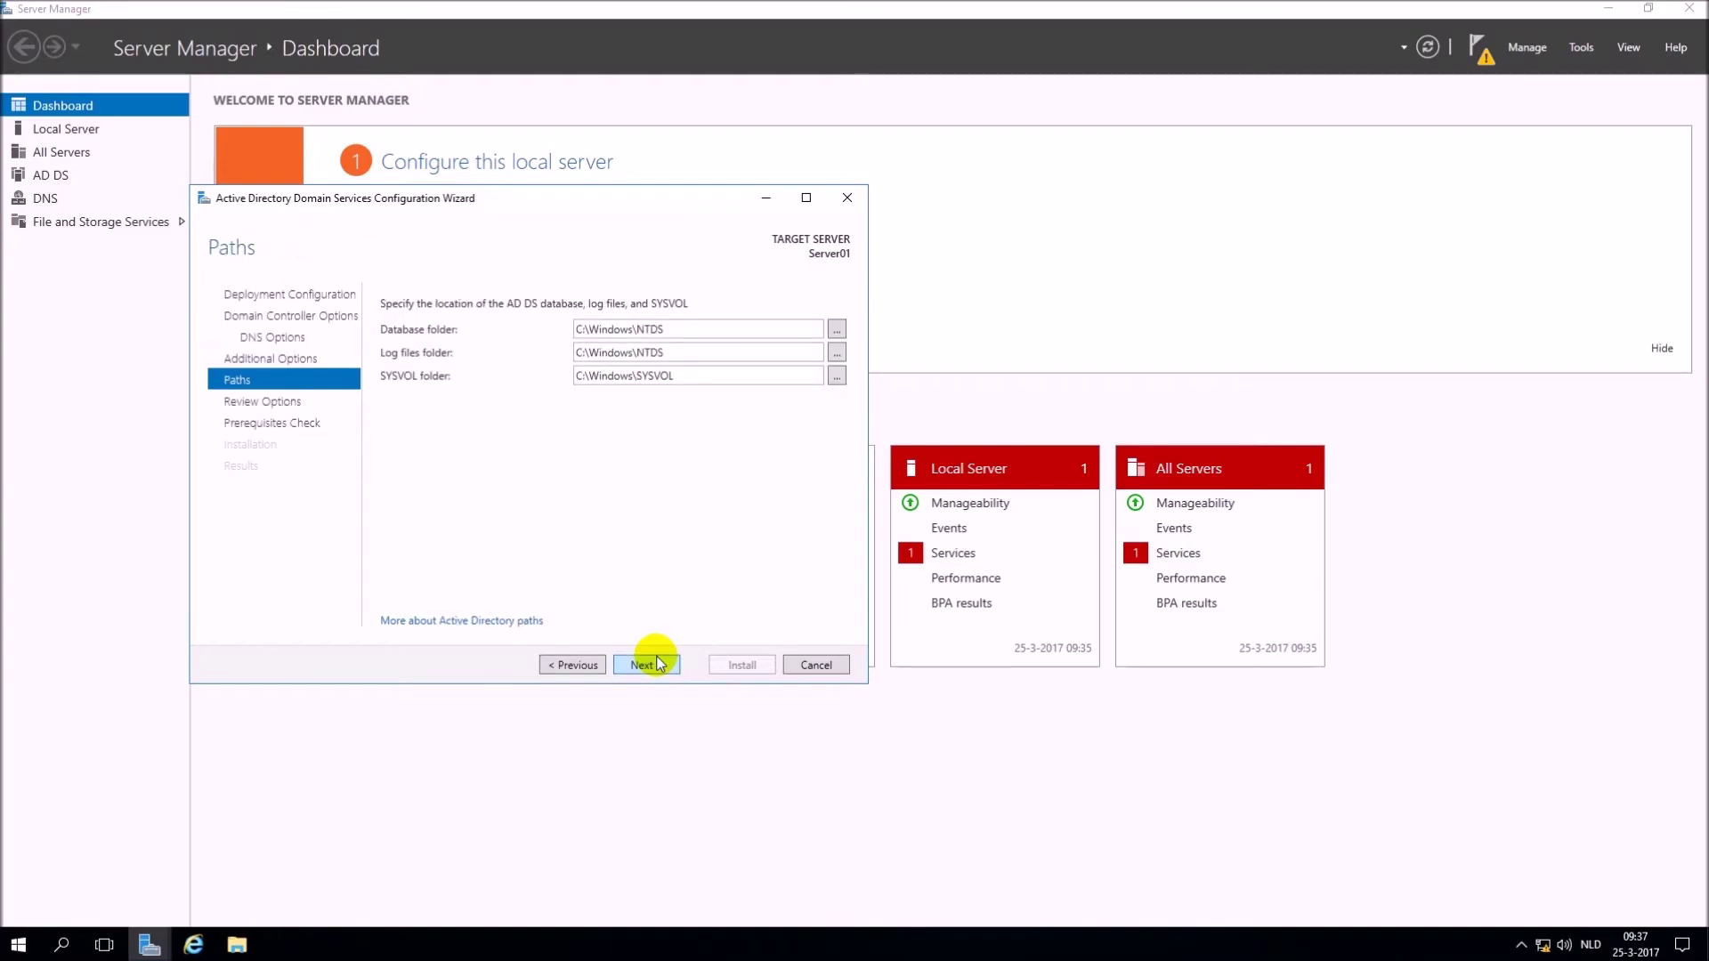
pyautogui.click(657, 664)
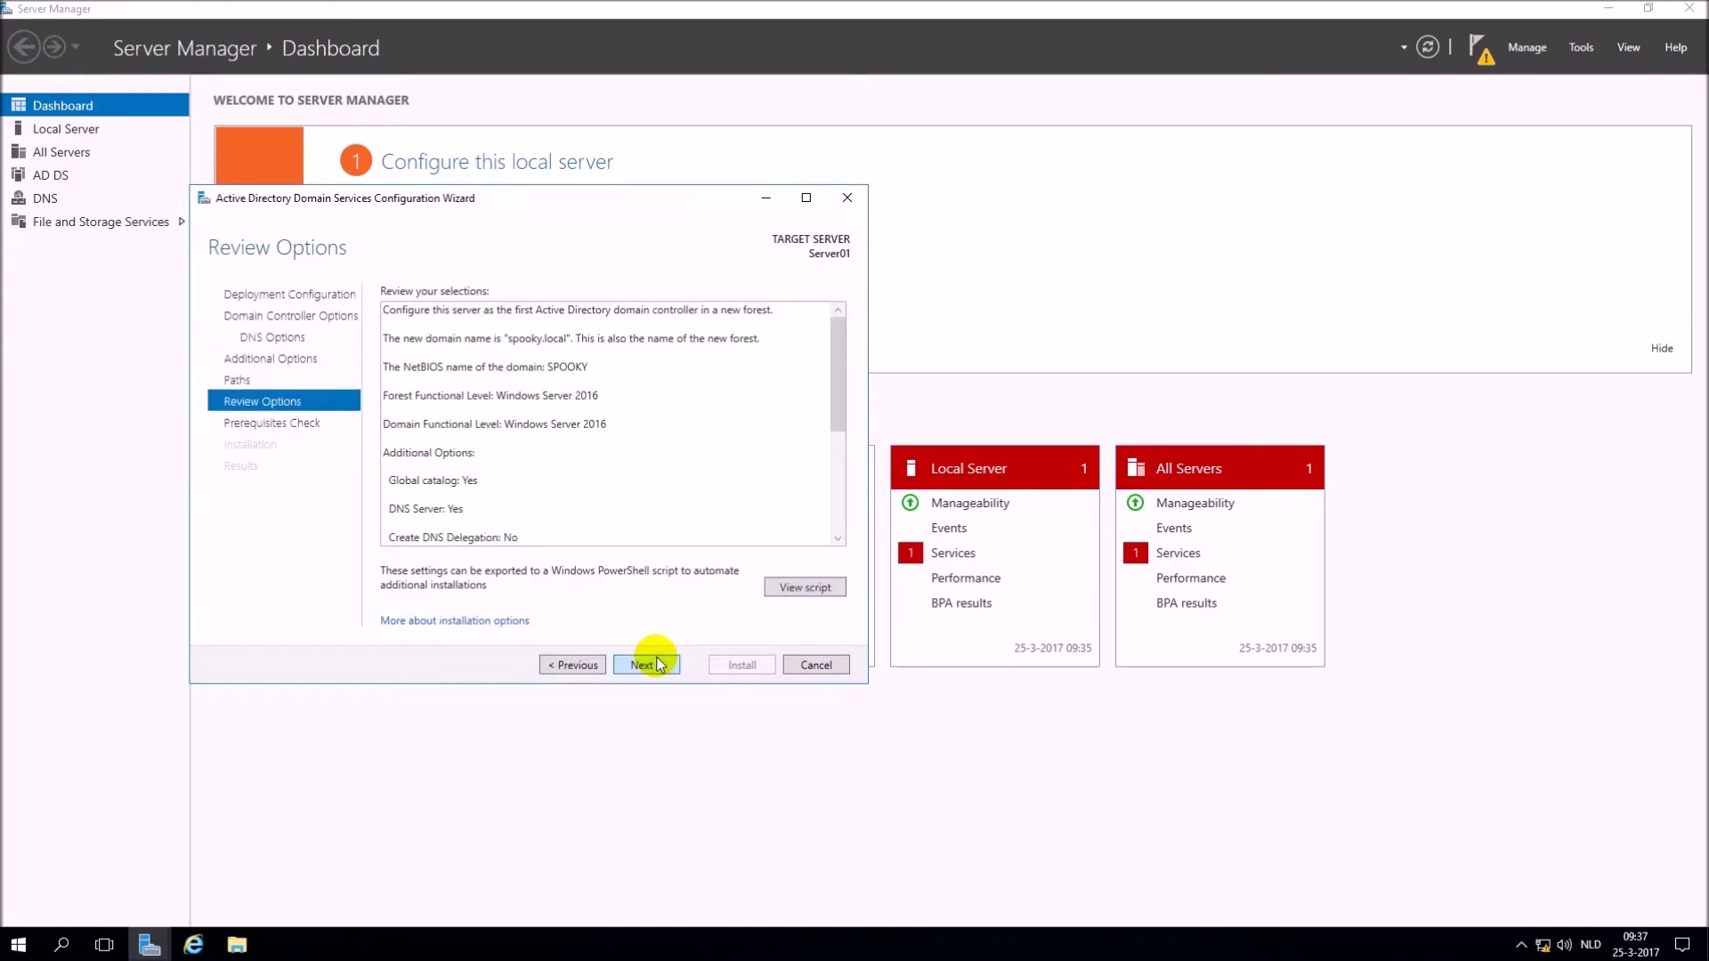
pyautogui.click(657, 664)
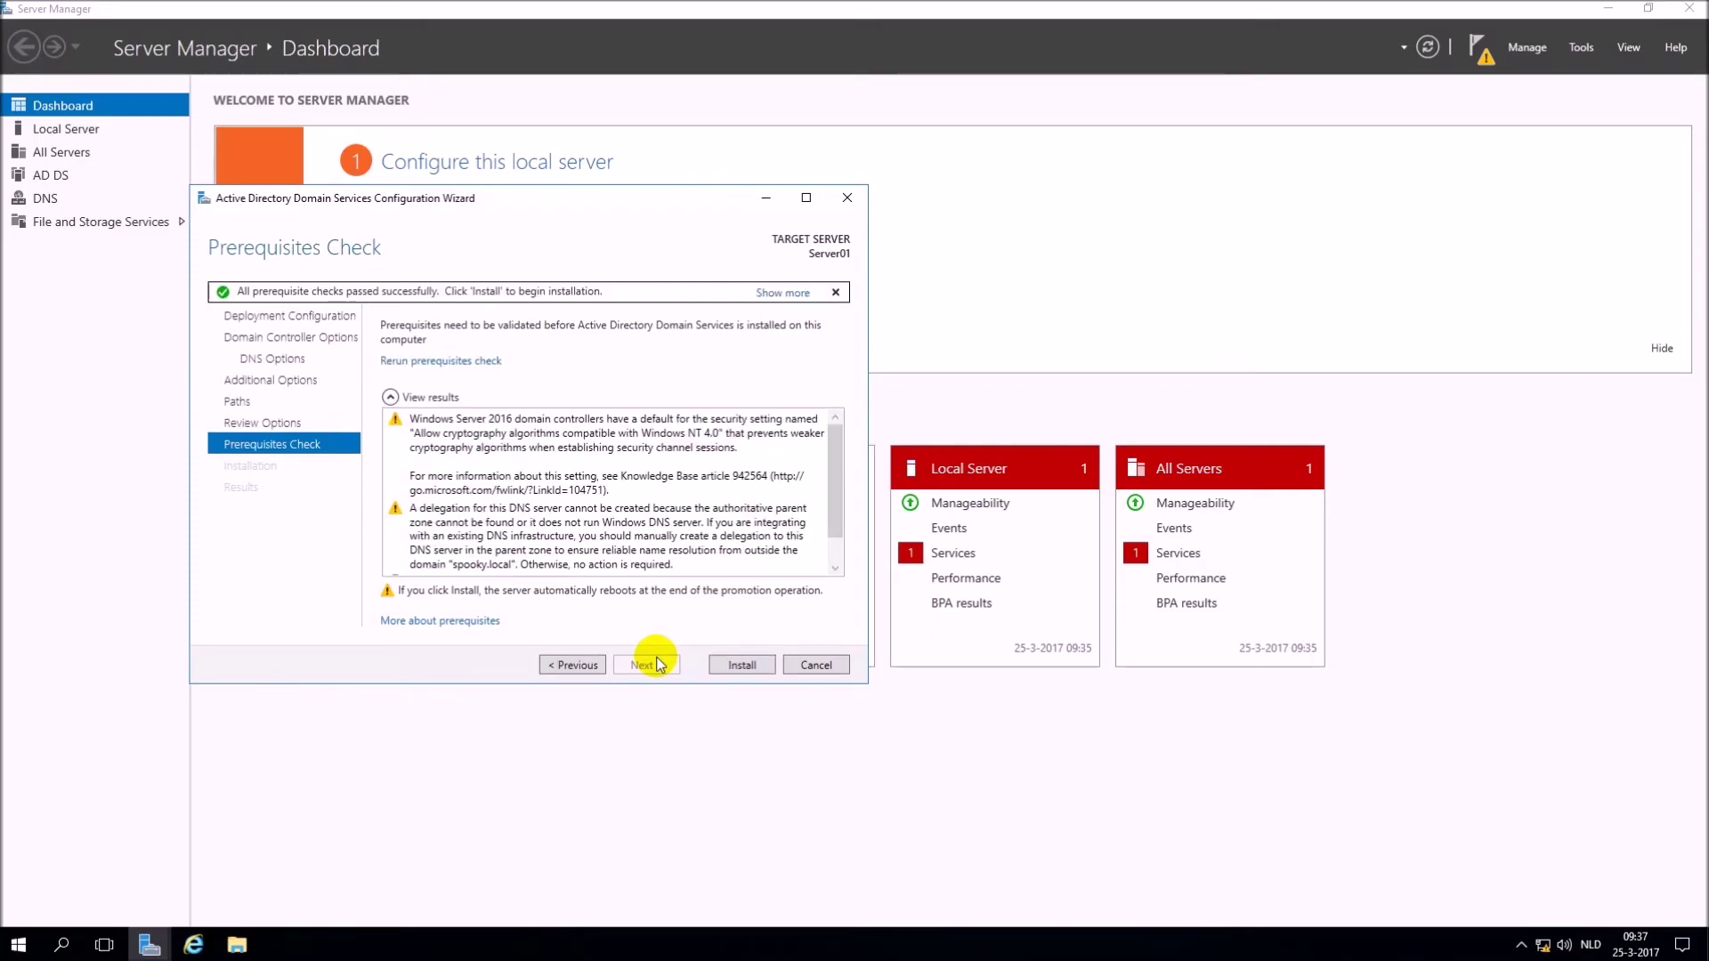
pyautogui.click(721, 665)
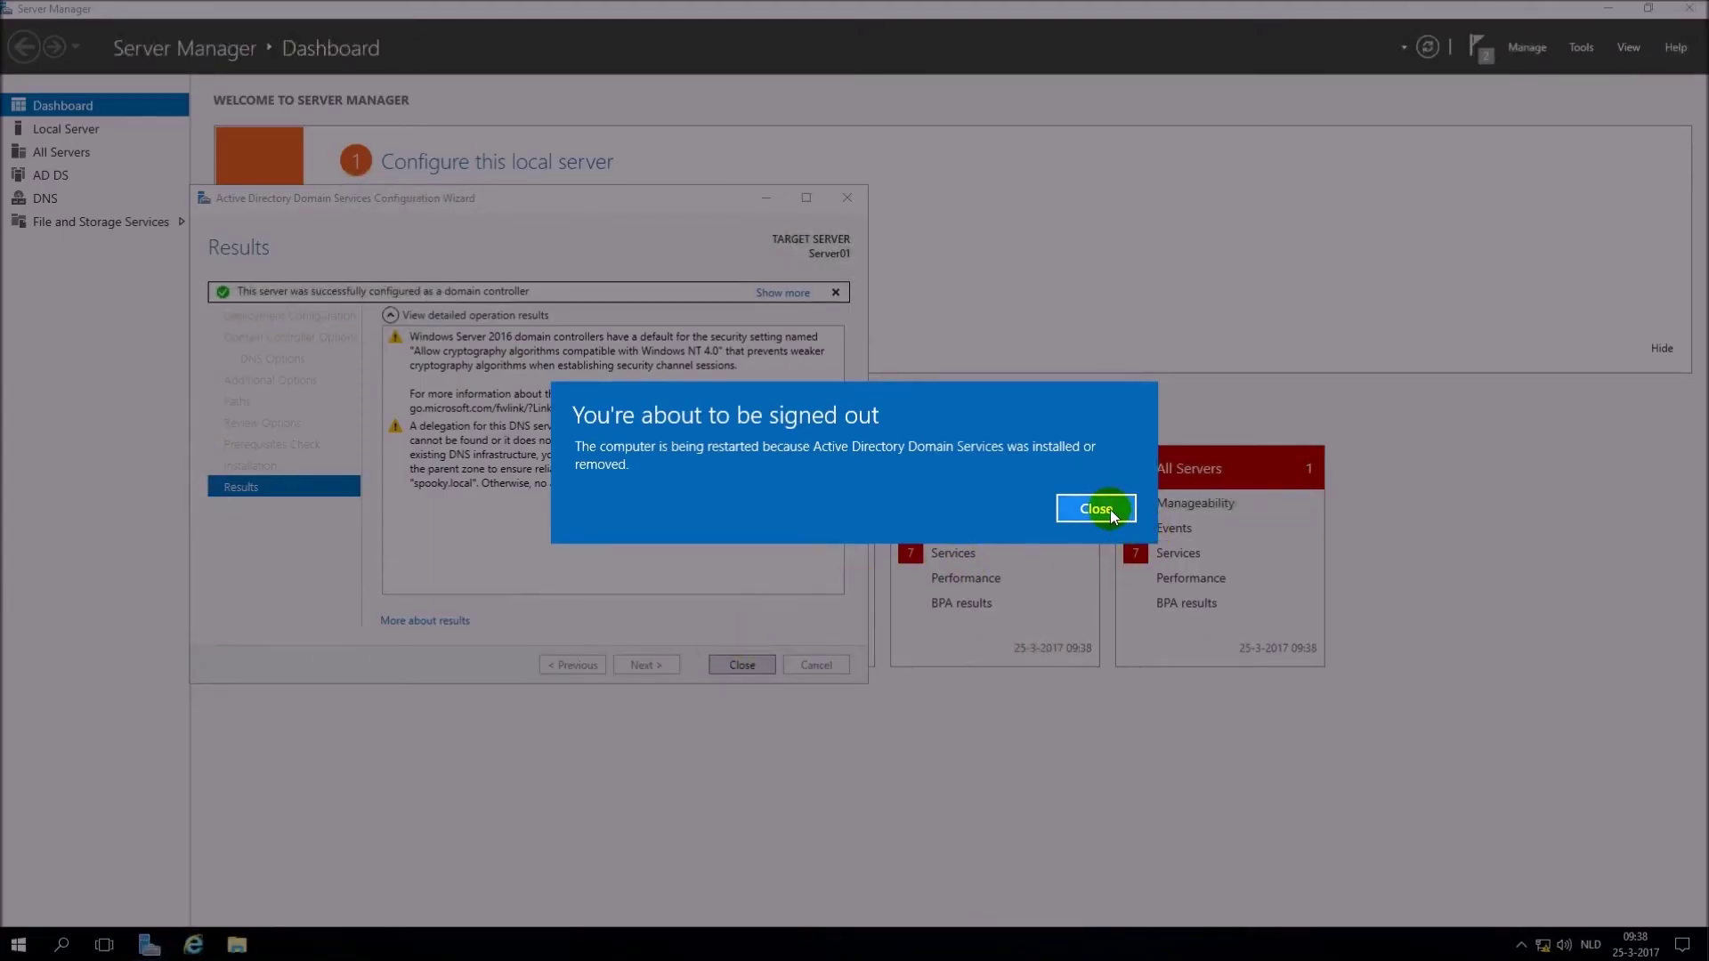
pyautogui.click(1096, 508)
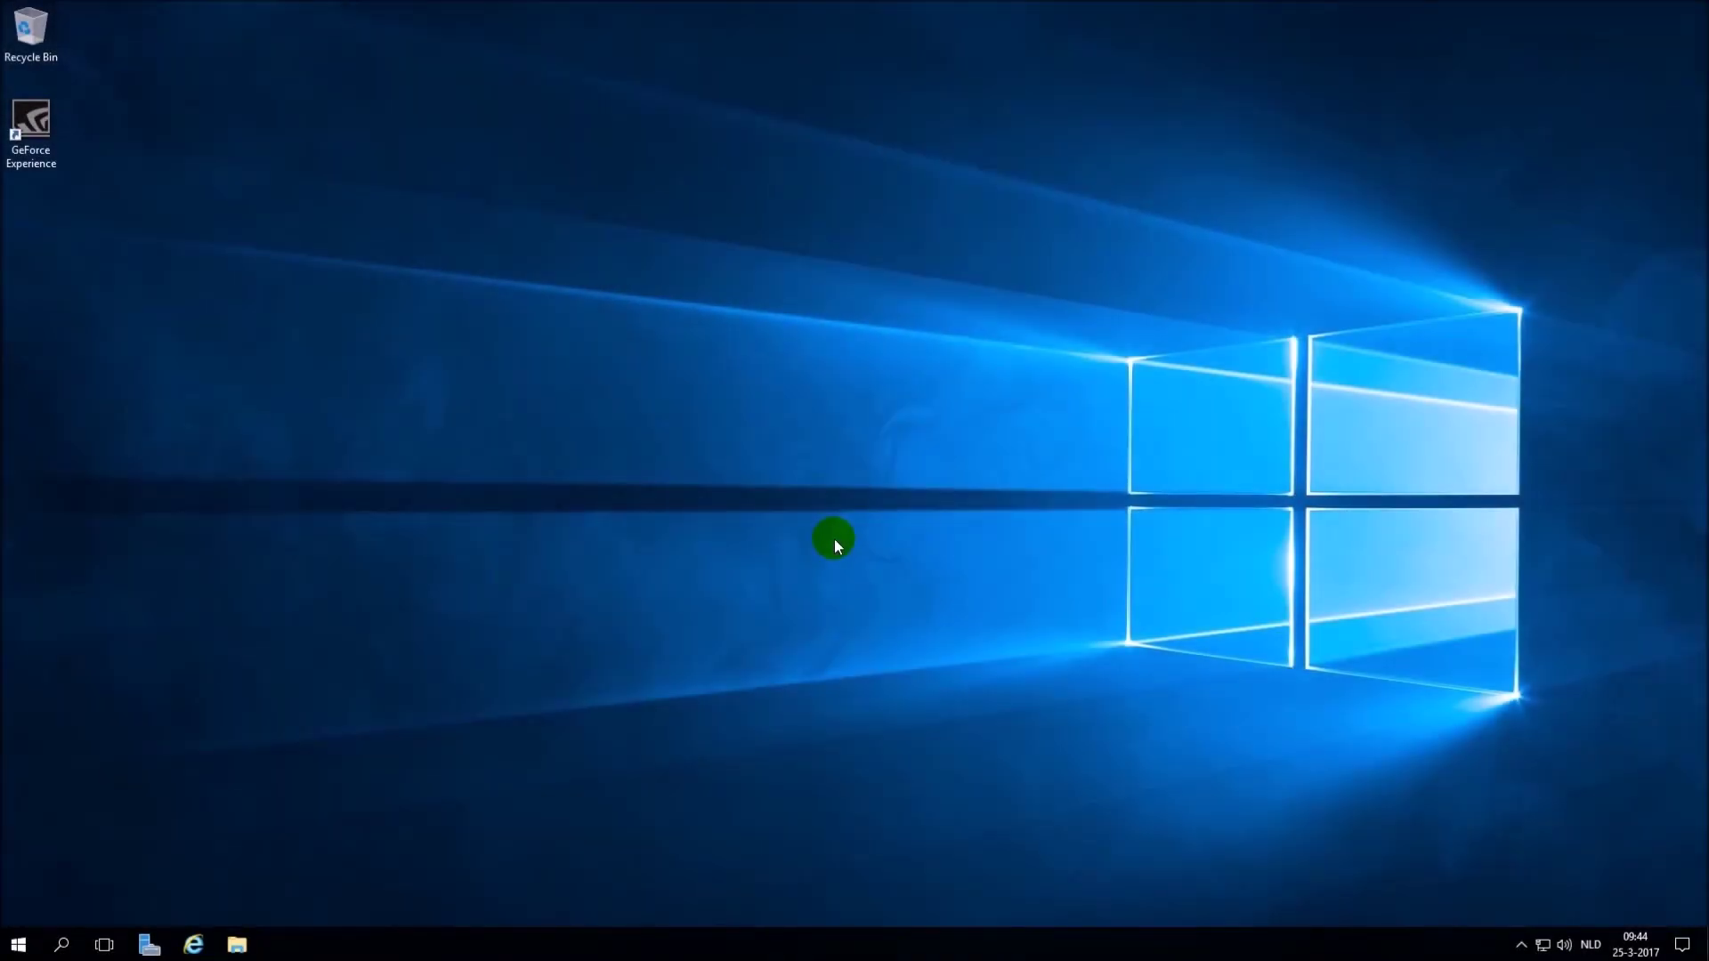
# Check the computer's domain membership in the System information, and test internet access by loading google.nl in Internet Explorer.
pyautogui.press('super+Pause')
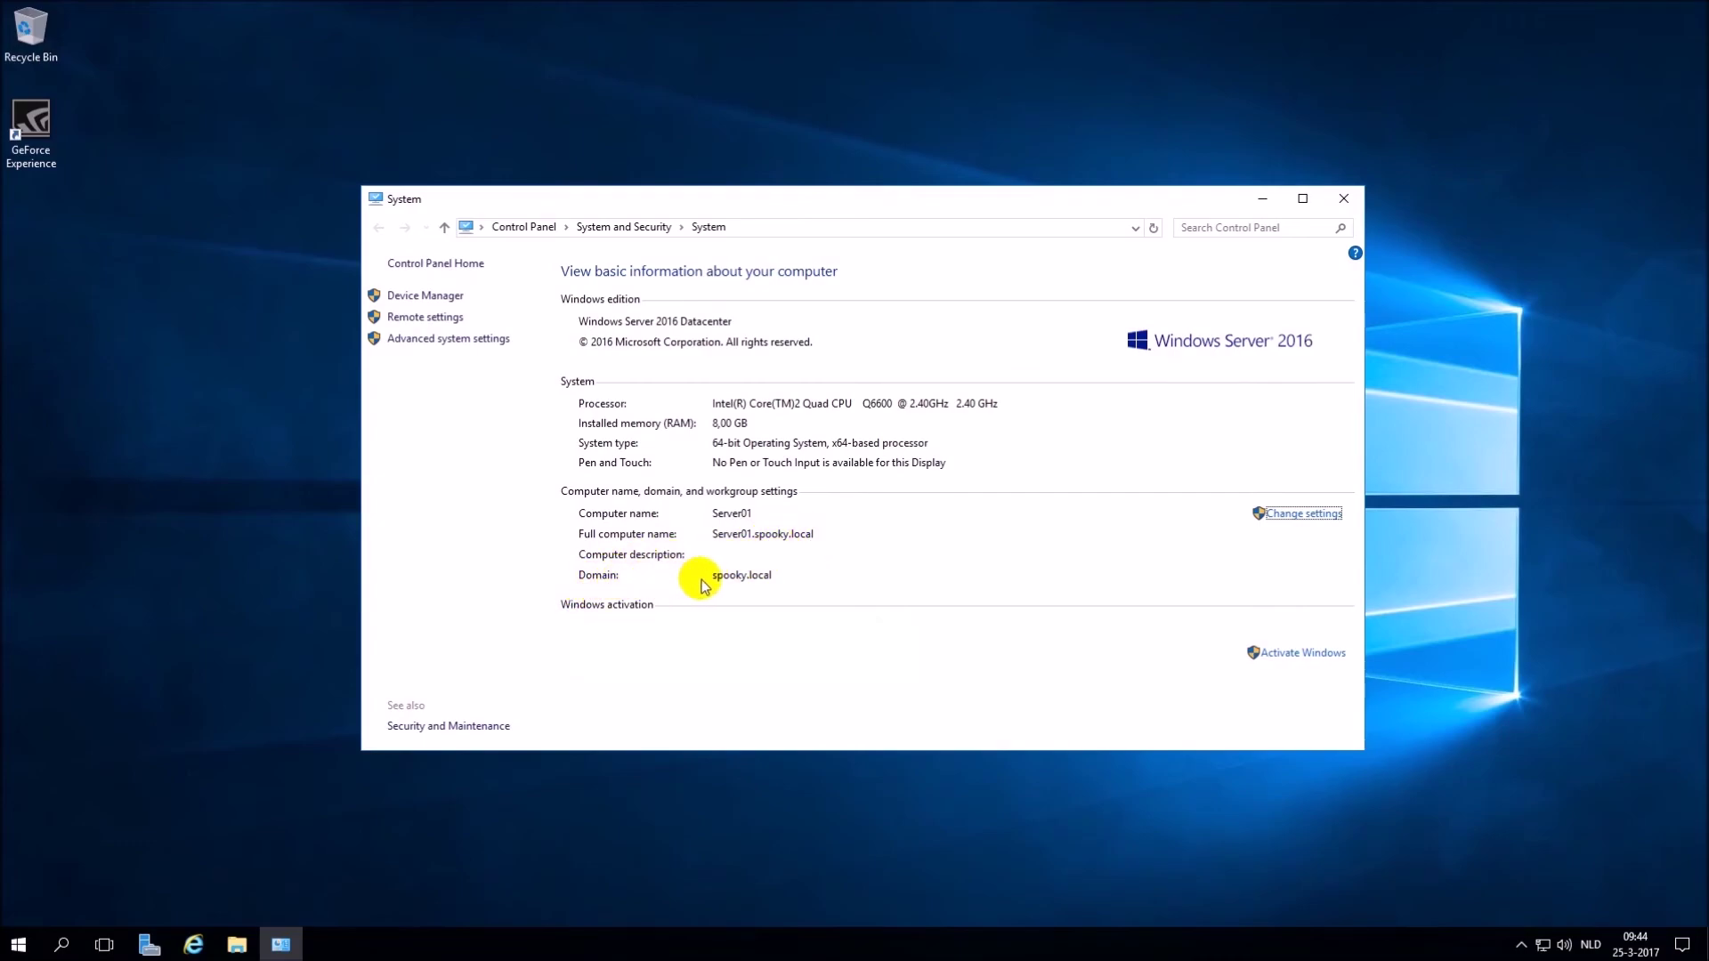
pyautogui.click(1341, 199)
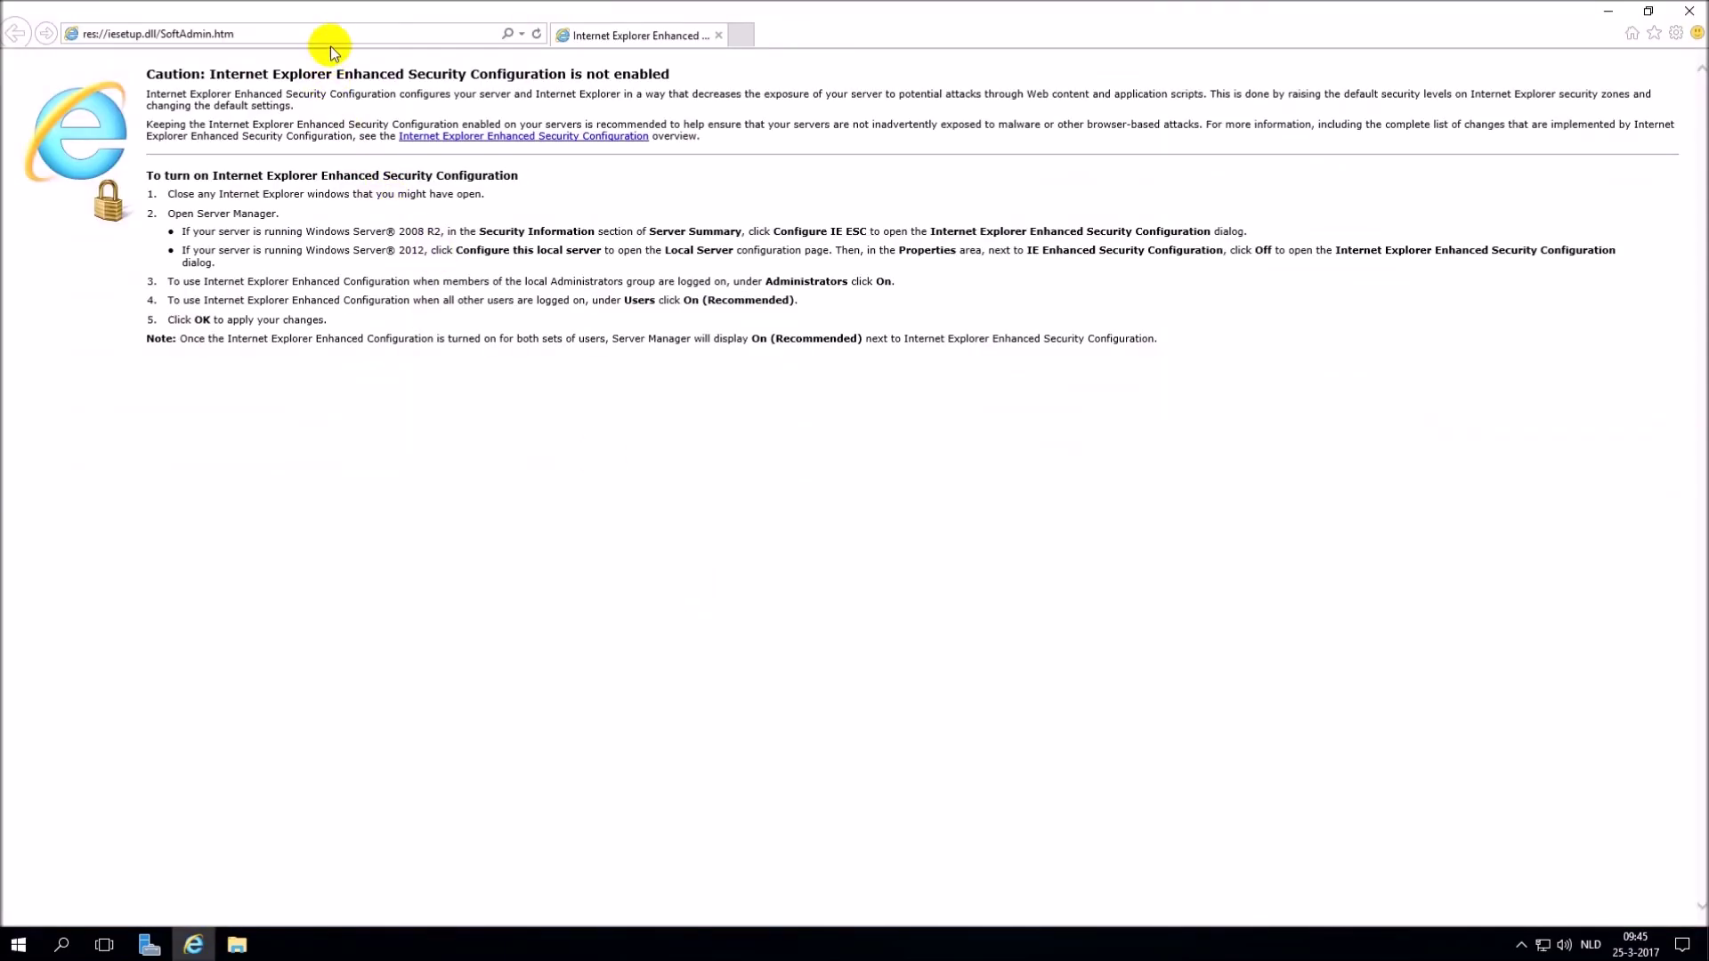
pyautogui.click(334, 40)
pyautogui.write('google.nl/')
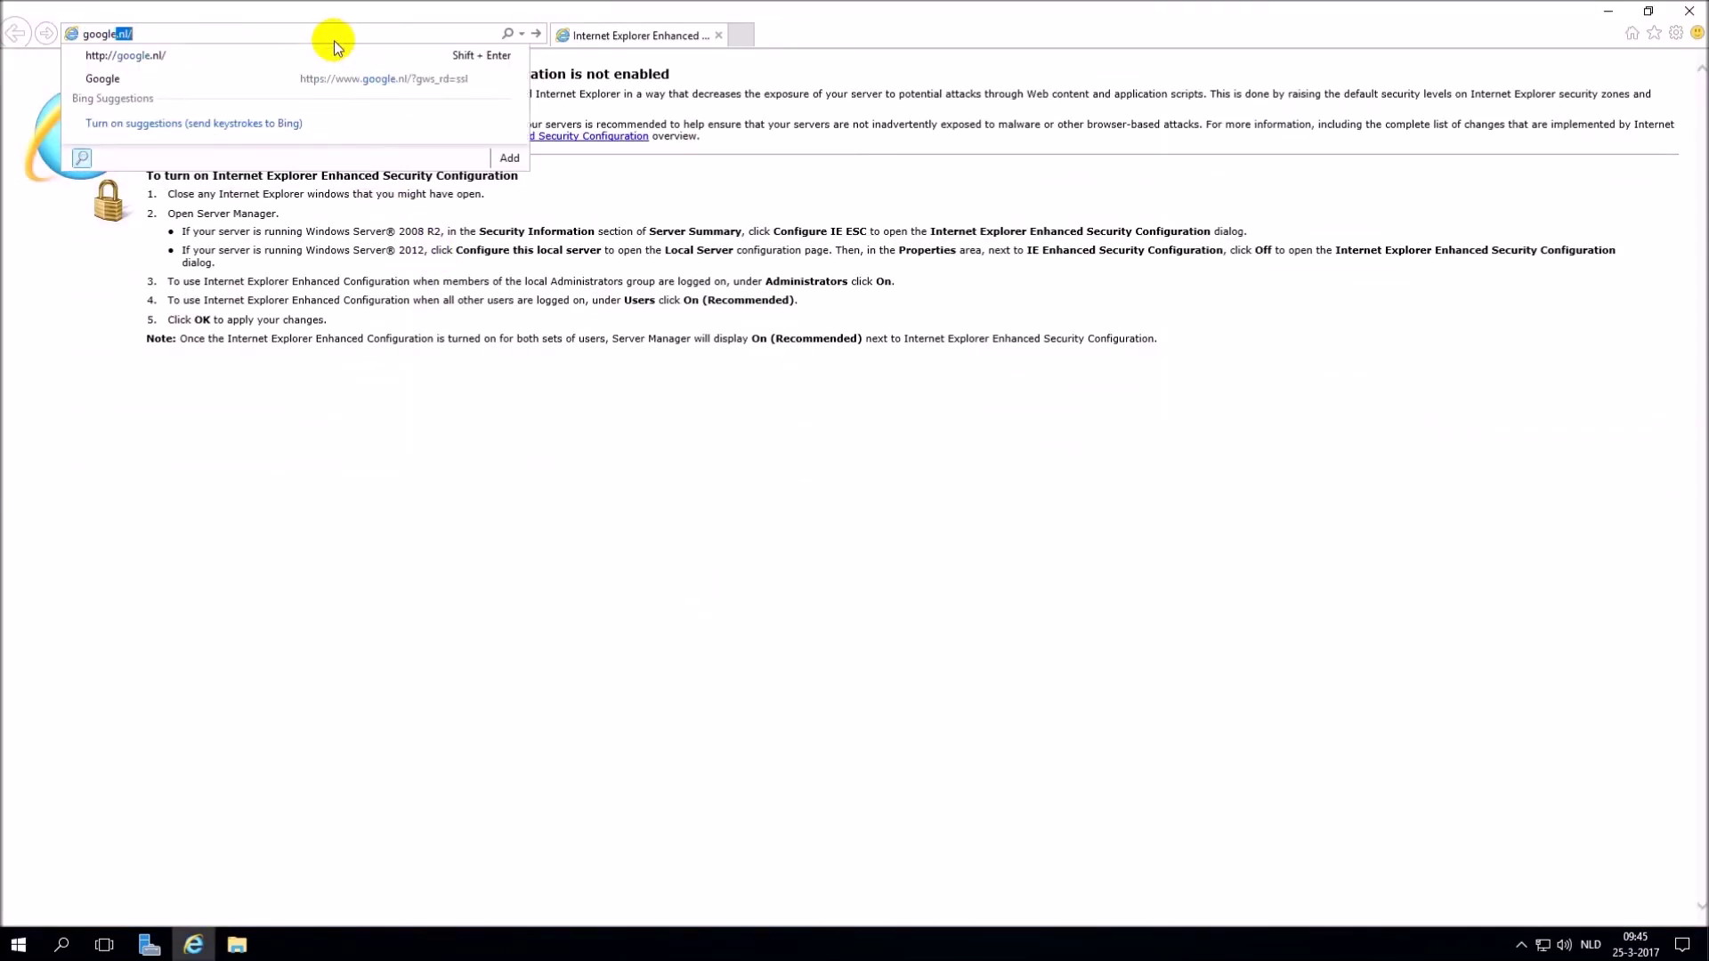
pyautogui.press('Return')
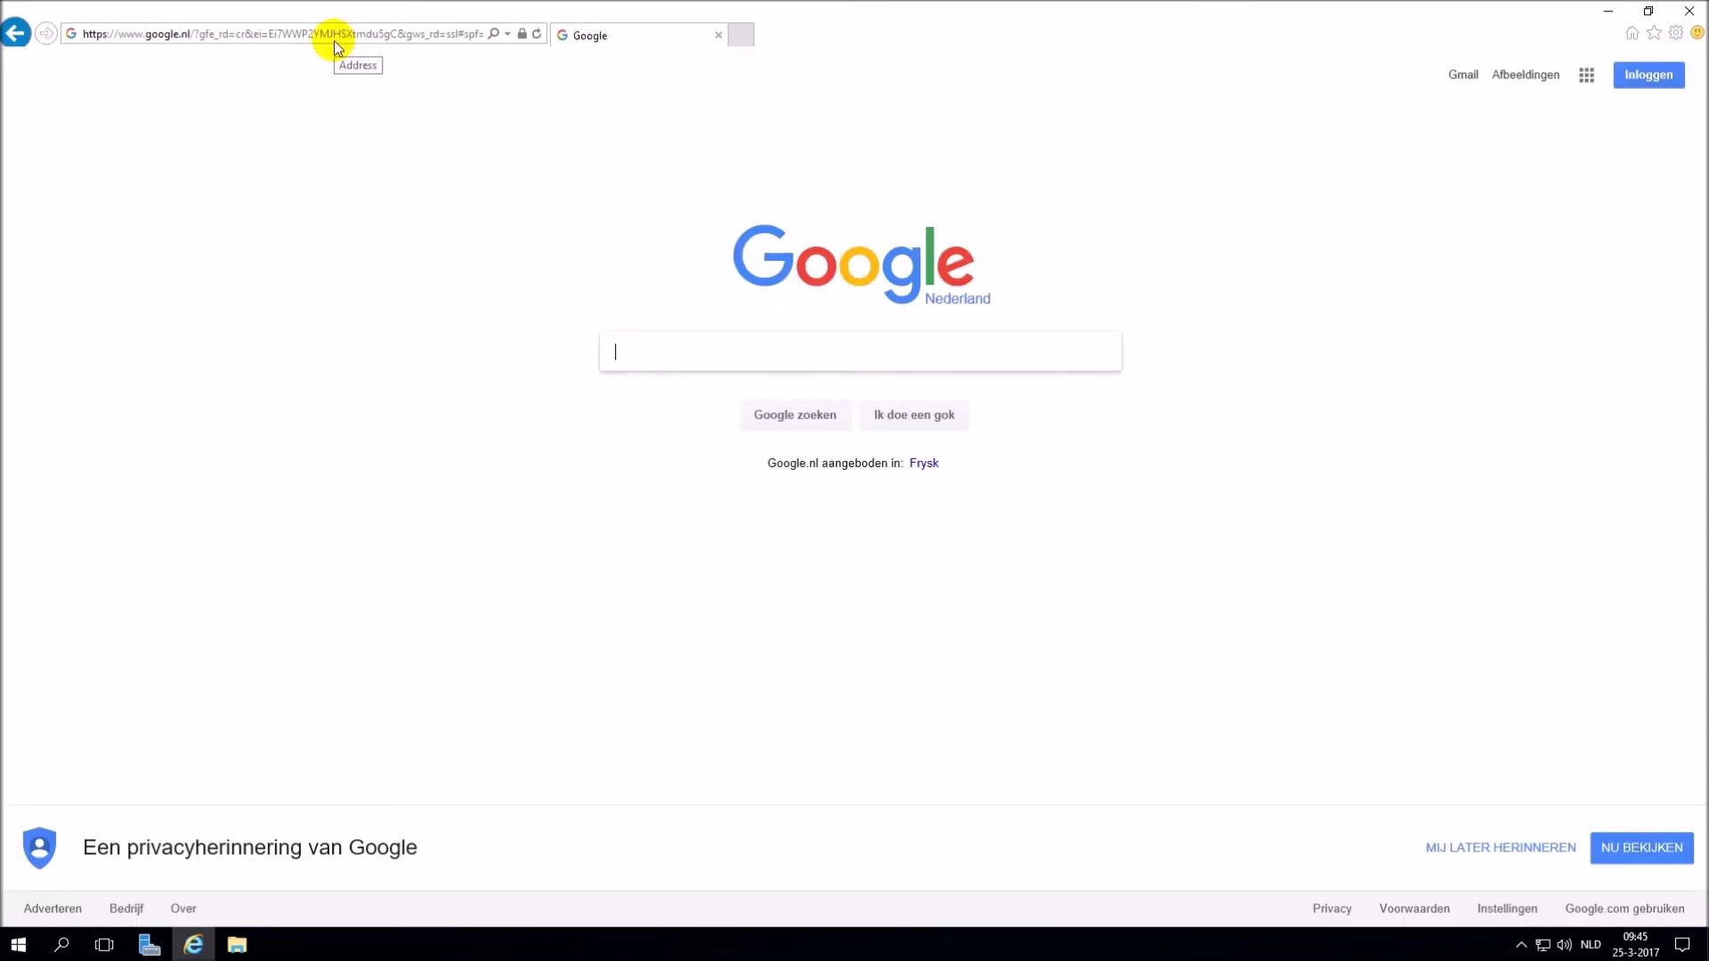
pyautogui.click(1689, 11)
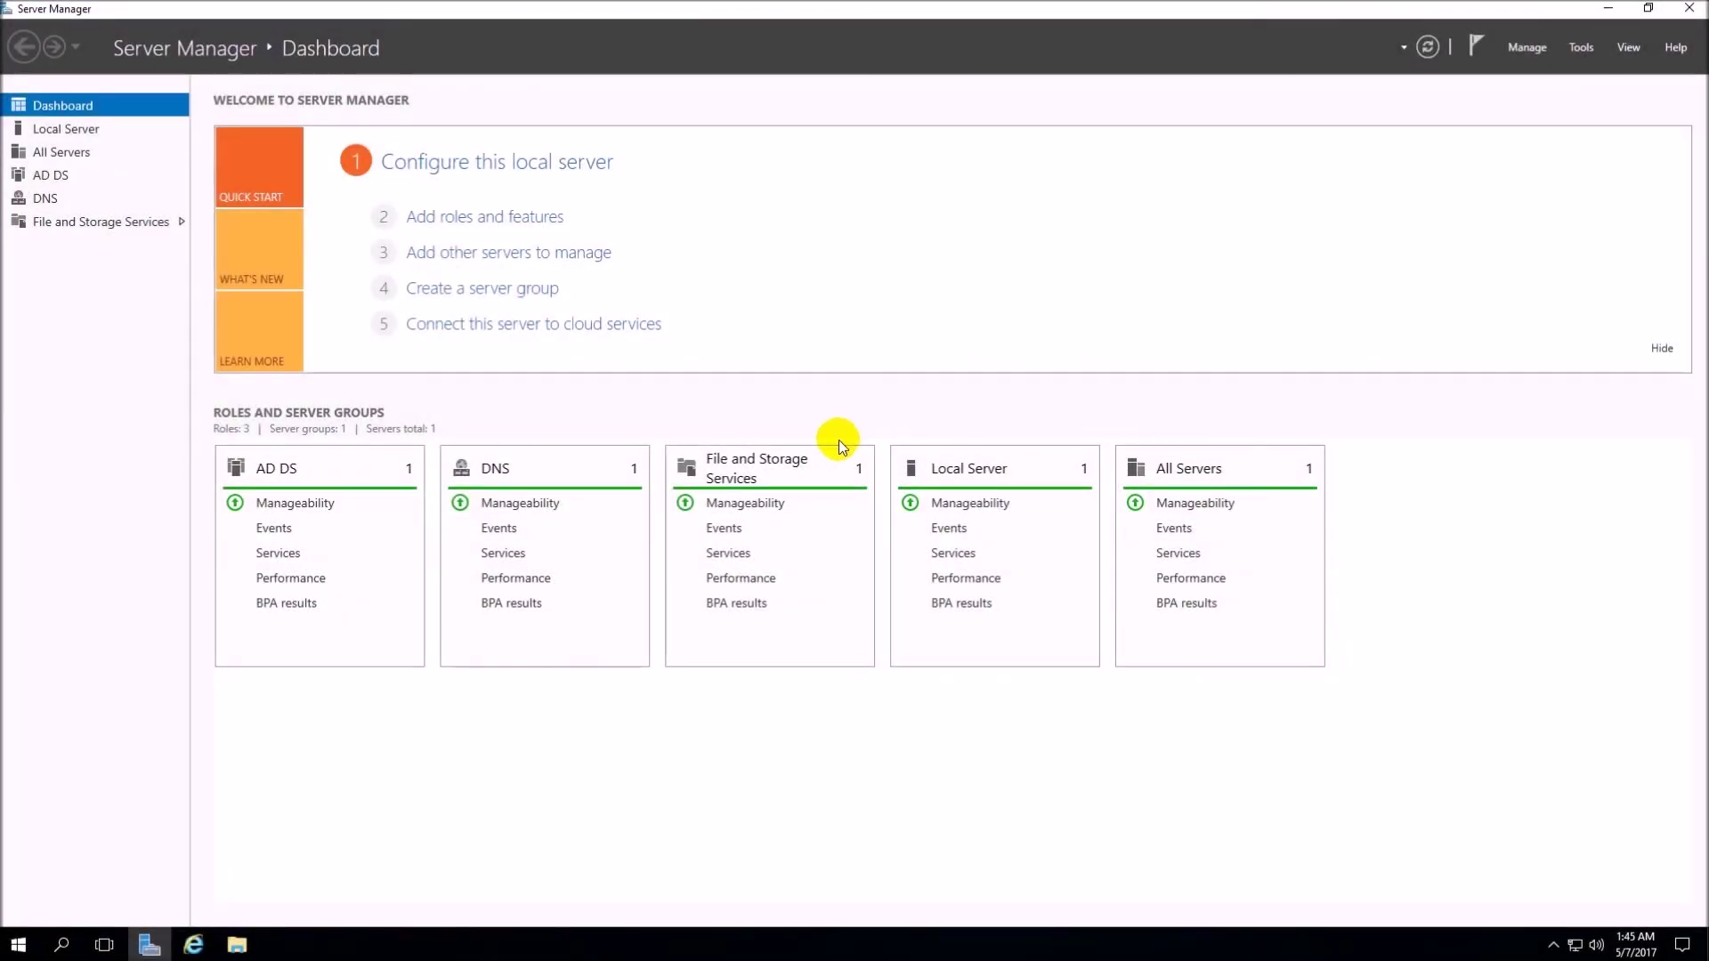
# Open Active Directory Users and Computers from Server Manager, expand the spooky.local domain, and view its Domain Controllers.
pyautogui.click(1593, 49)
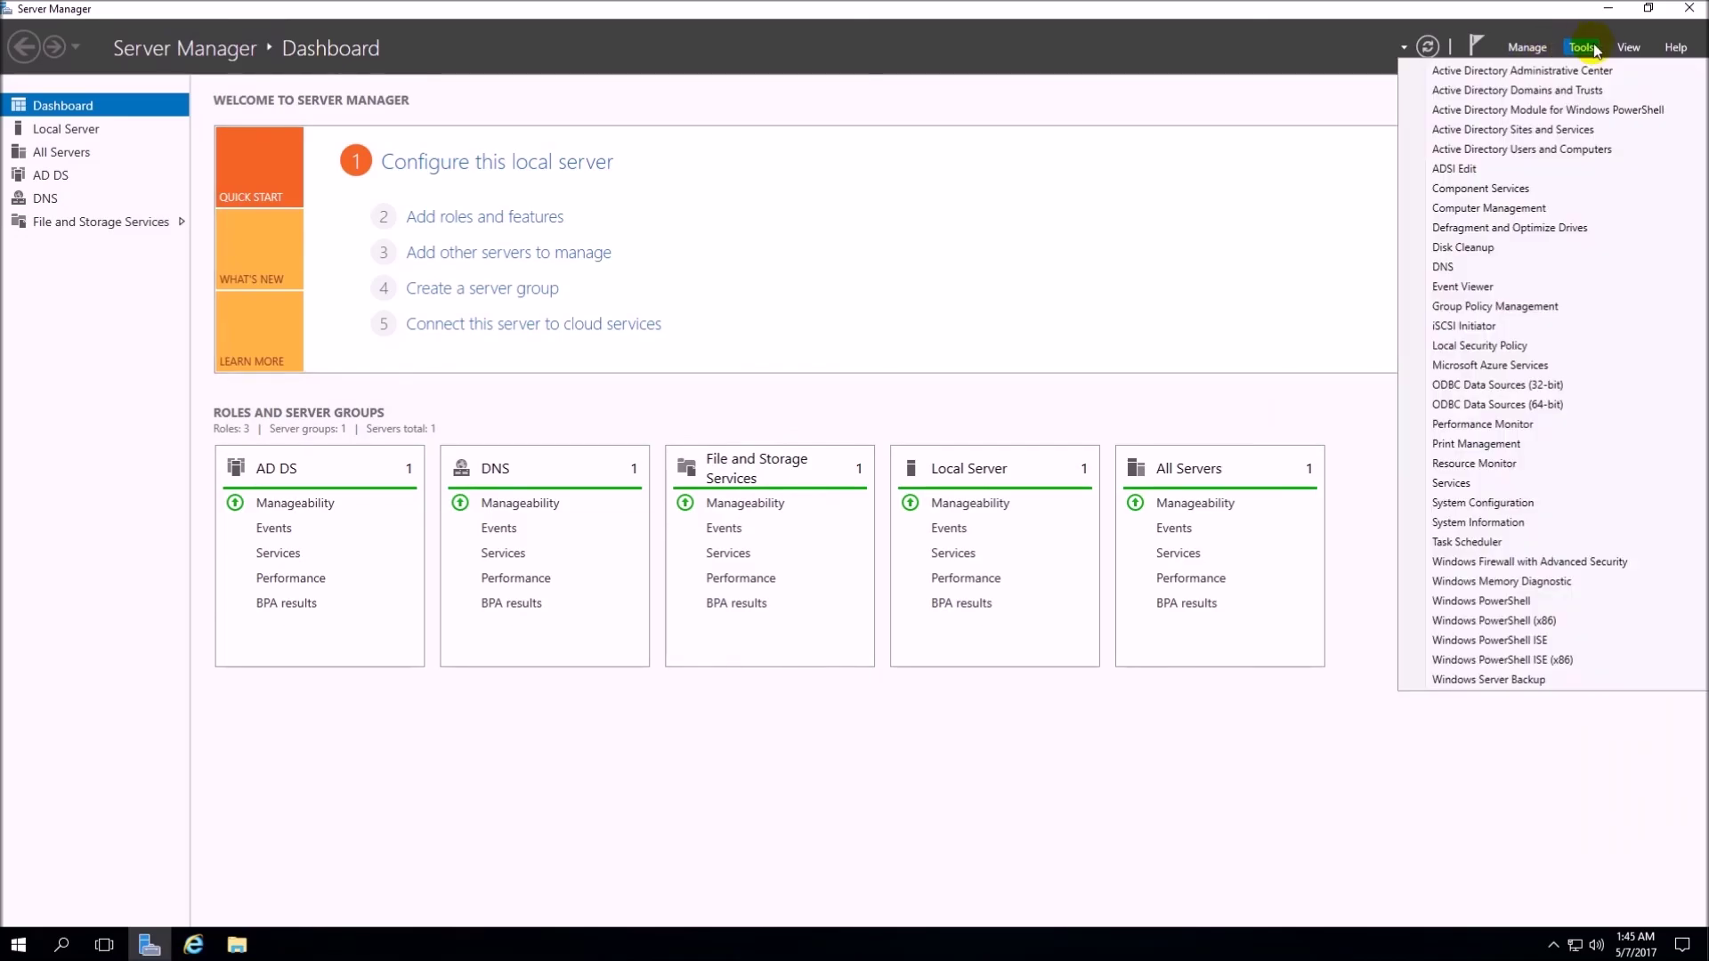
pyautogui.click(1589, 149)
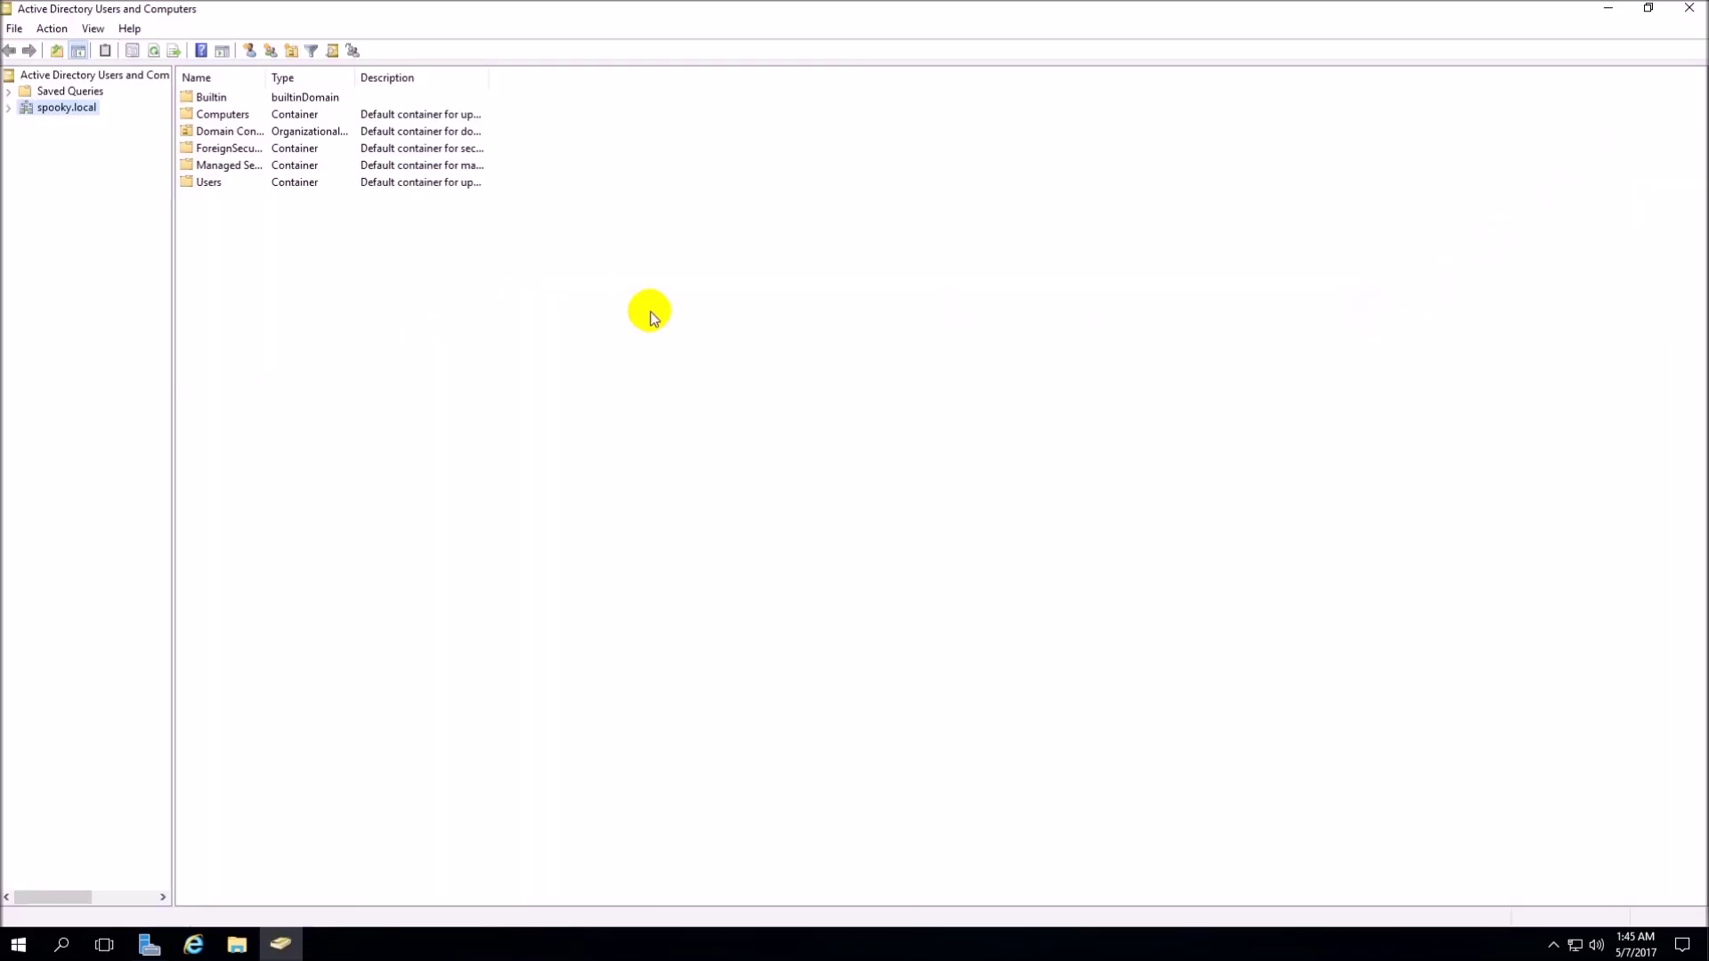
pyautogui.click(9, 108)
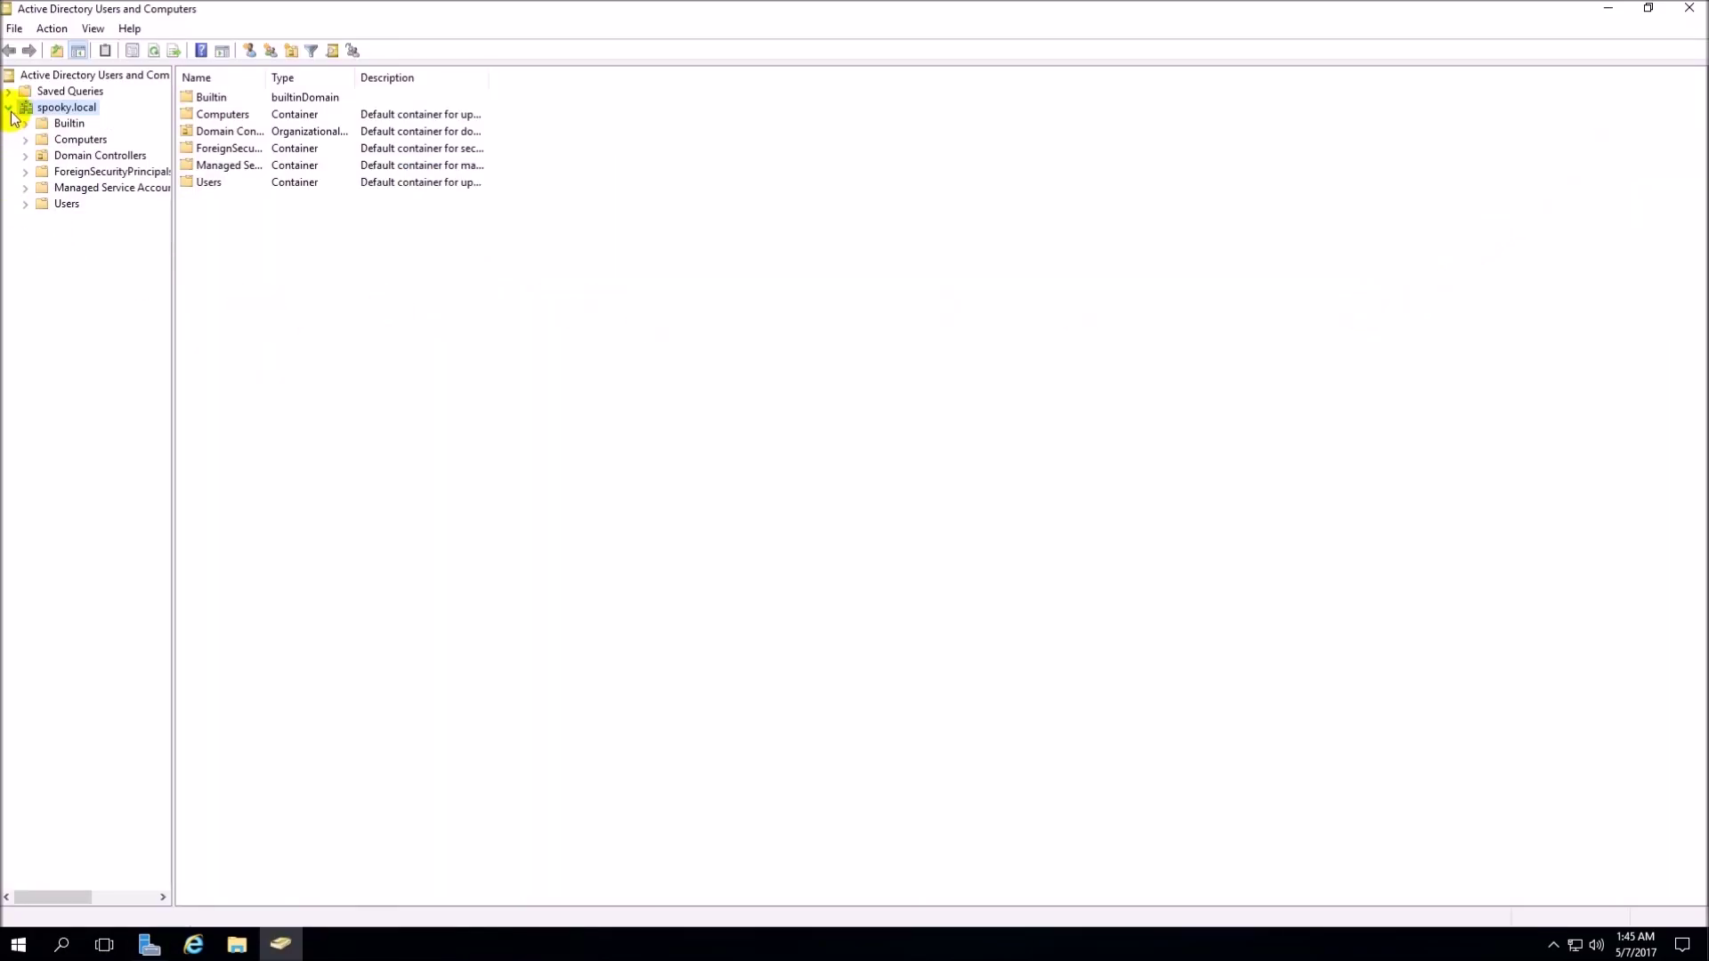
pyautogui.click(45, 155)
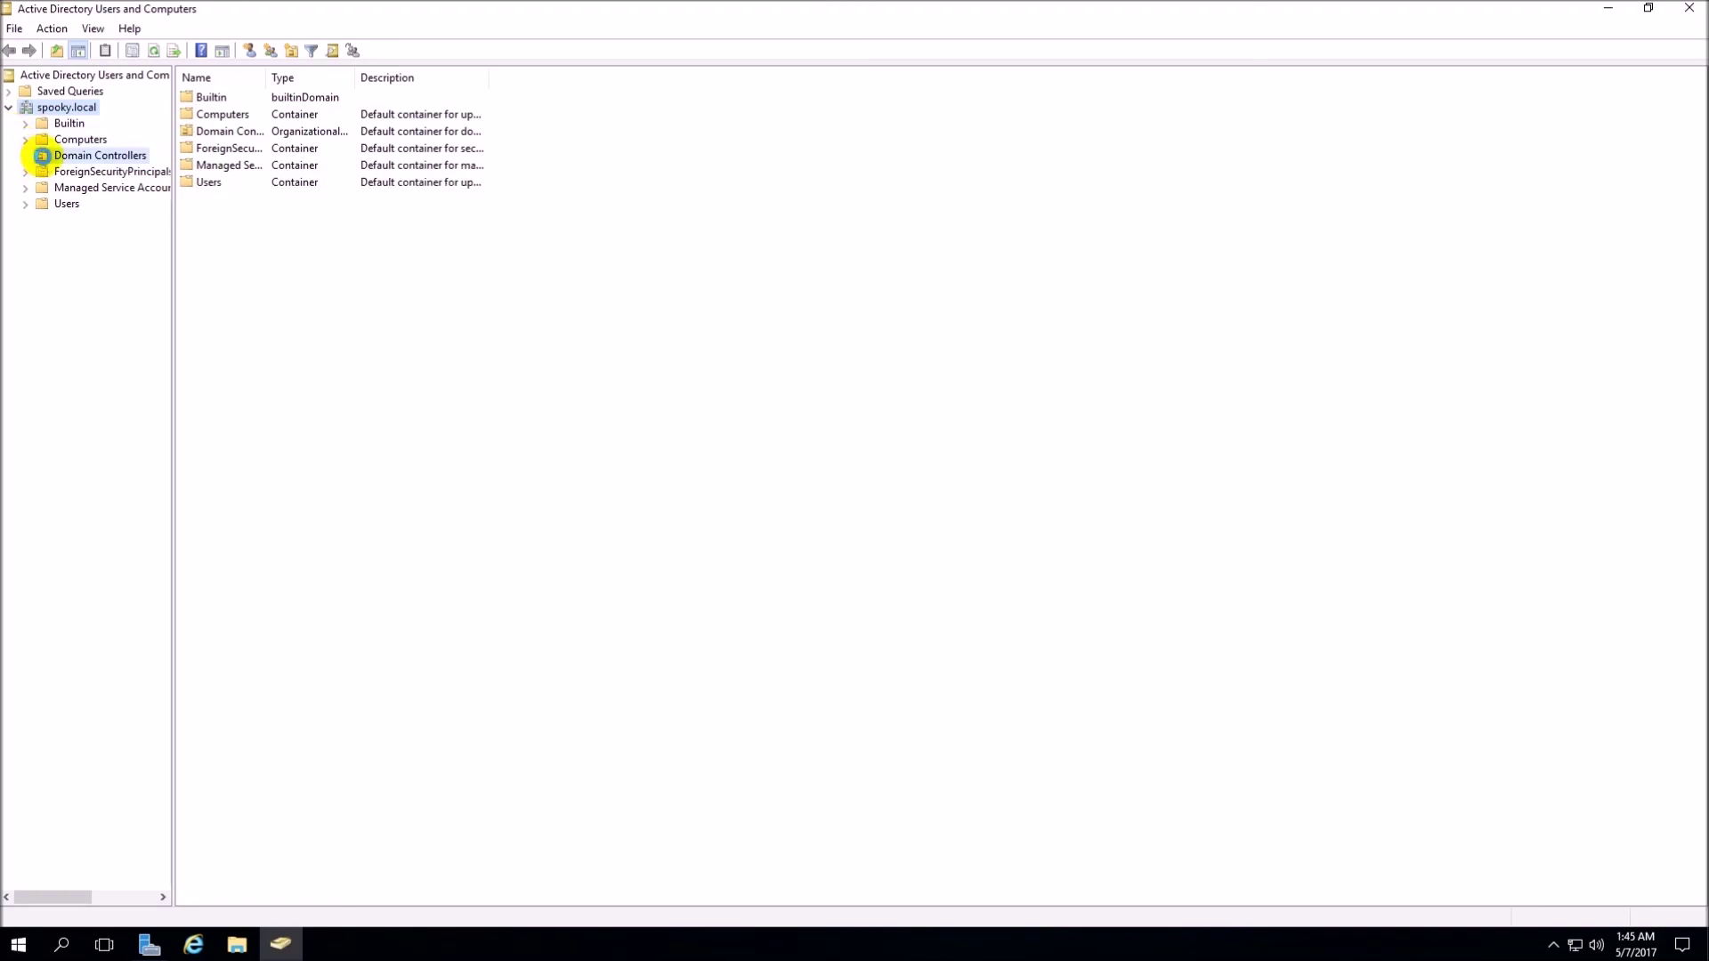